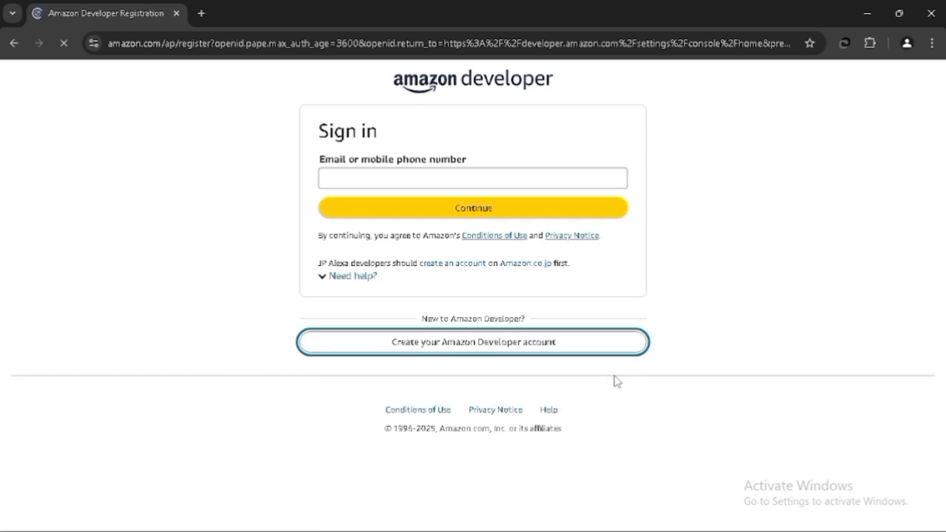
- Open the Amazon Developer account creation form and fill in the name, email, password and re-entered password
left_click(392, 175)
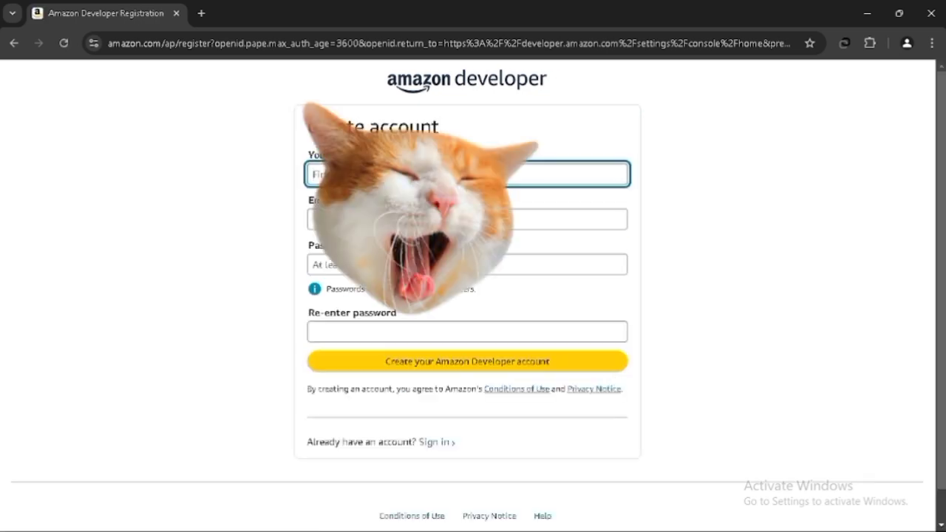
left_click(421, 207)
left_click(421, 220)
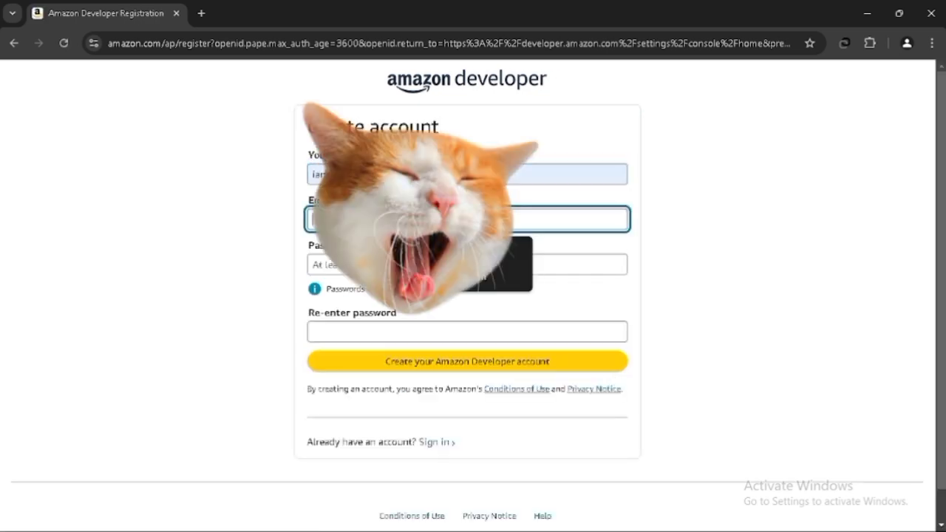
left_click(428, 251)
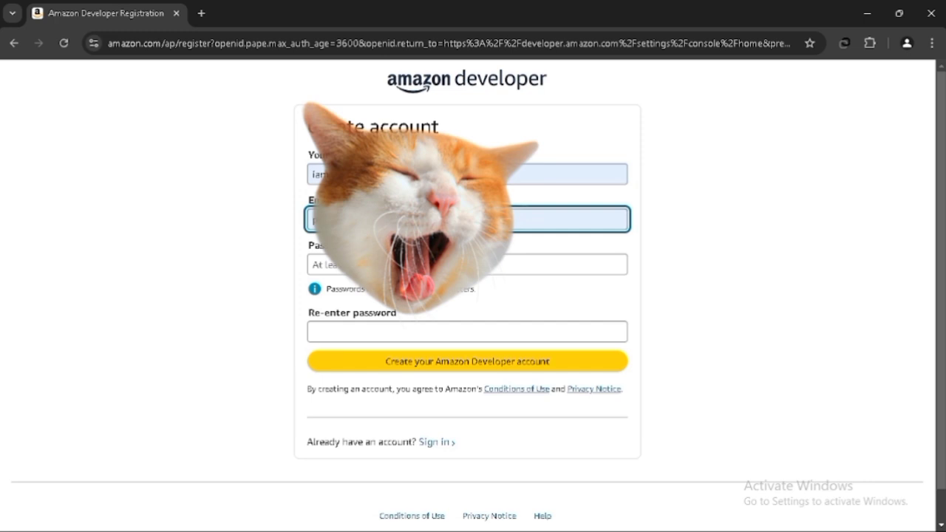
left_click(425, 264)
type("*****")
left_click(396, 334)
type("*************")
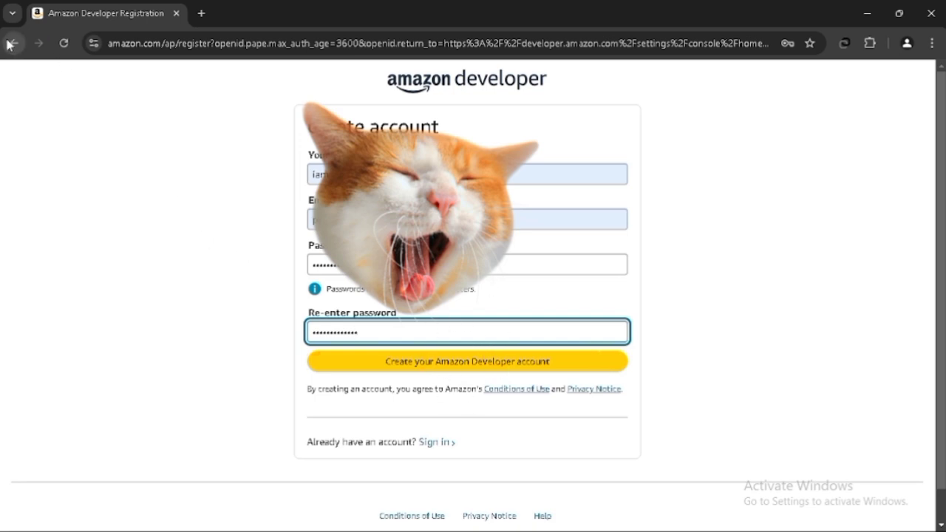
- Clear the email field of the account creation form
left_click(429, 220)
key("ctrl+a")
key("BackSpace")
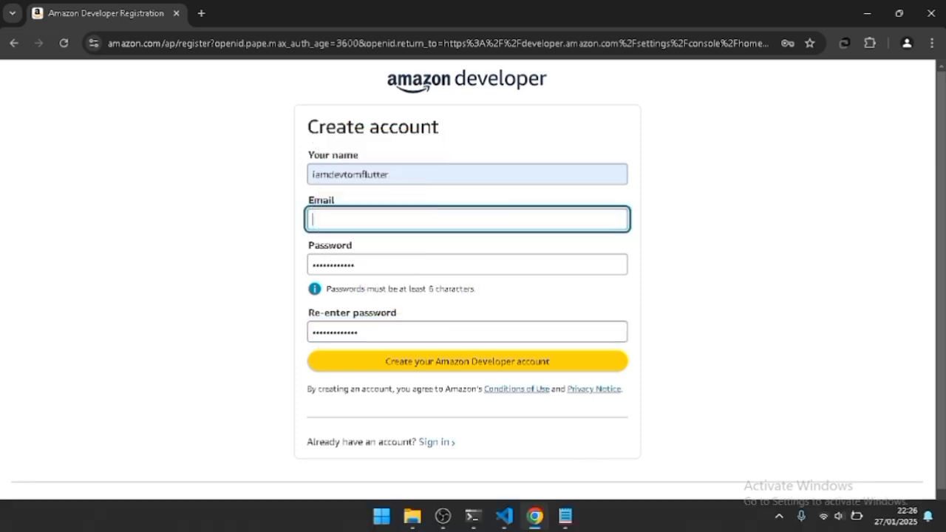
- Switch to Notepad and open a new blank tab
left_click(567, 516)
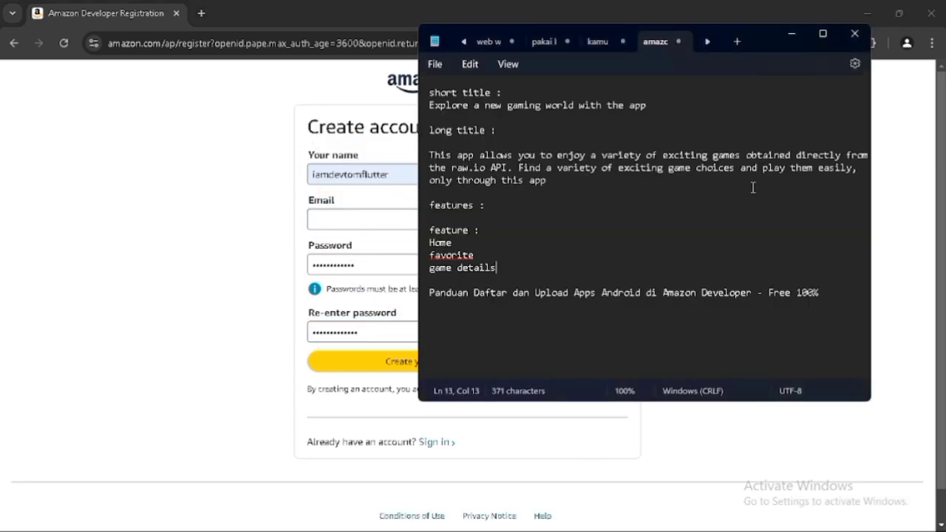
left_click(707, 42)
left_click(737, 43)
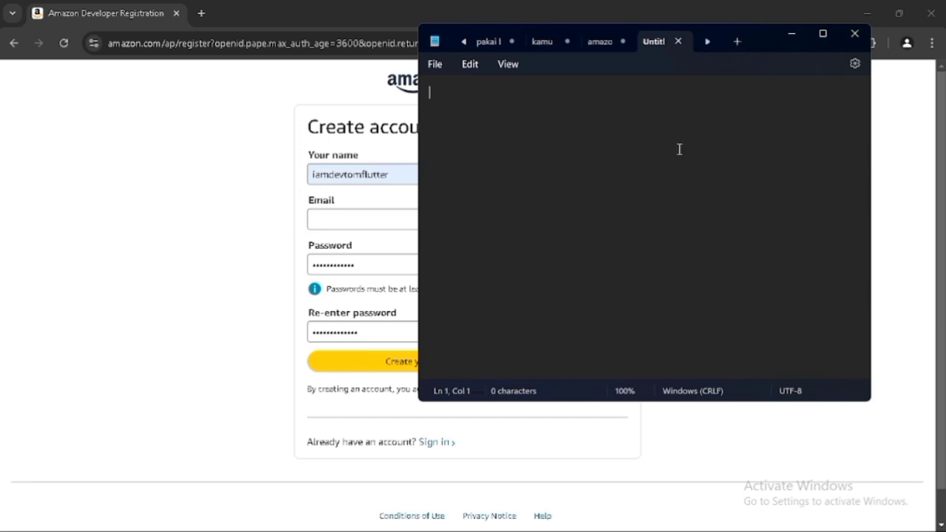
- Write the note 'DISINI SAYA SUDAH MEMBUAT AKUNNYA JADI NEXT AKAN SAYA BUATKAN TUTORIALNYA'
type("DSI")
key("BackSpace")
key("BackSpace")
type("ISINI ")
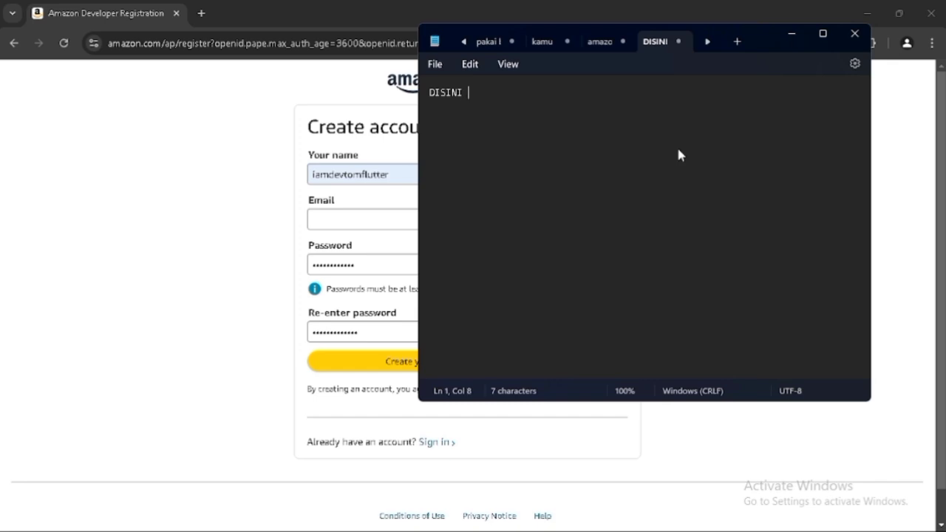
type("SAYA SUDAH MEMB")
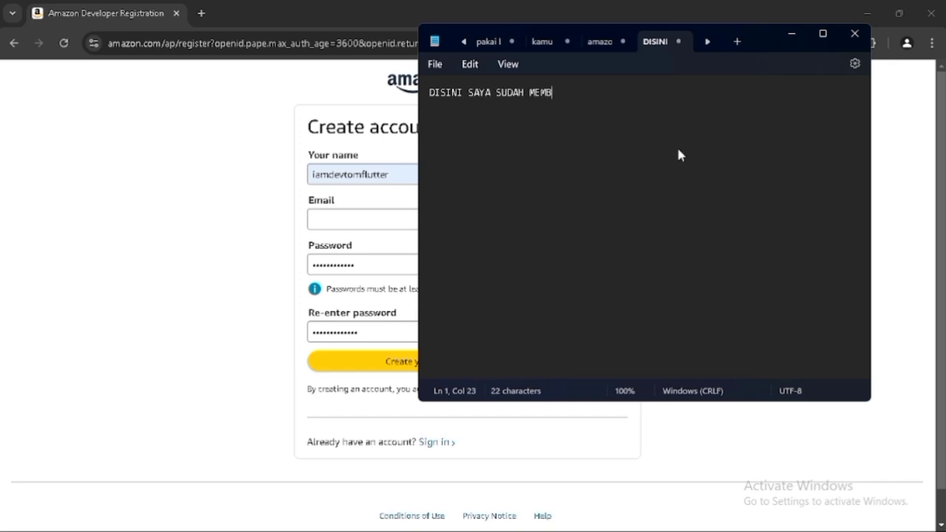
type("UAT AKUNNYA JADI")
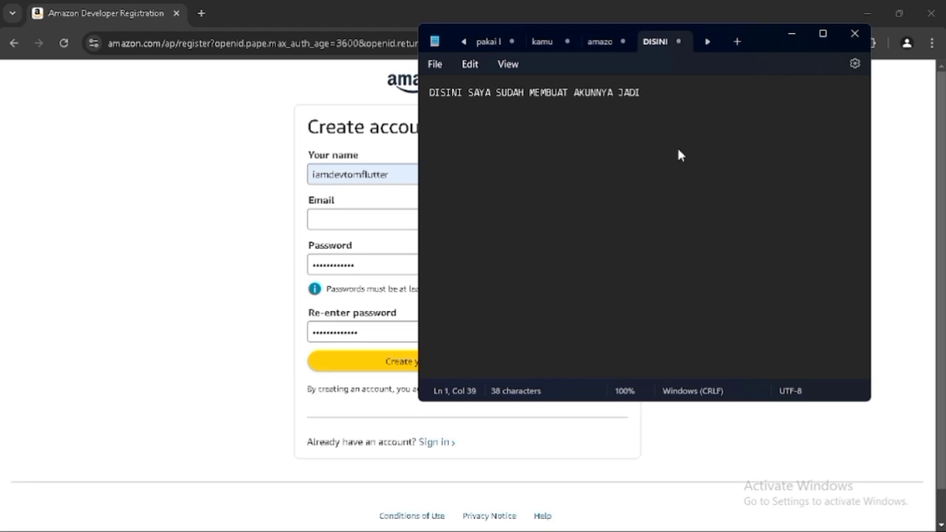
type(" NEXT AKAN SAY")
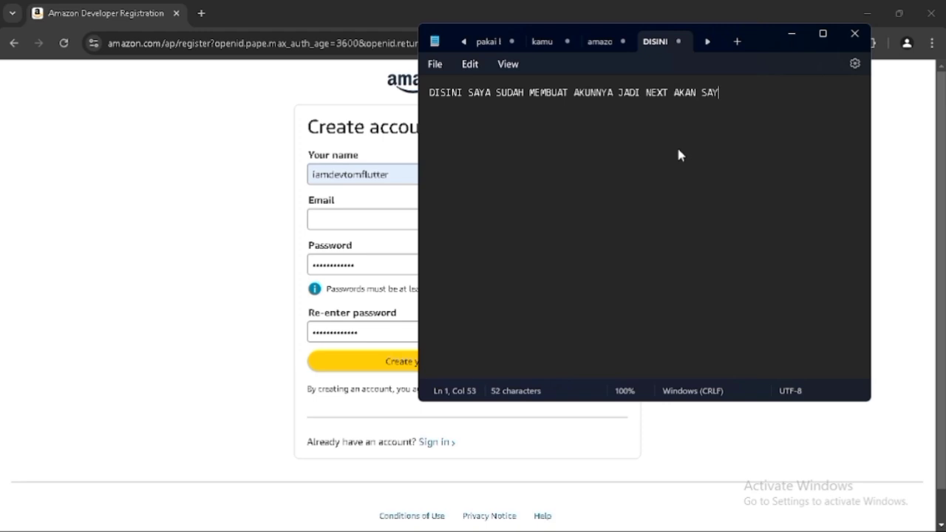
type("A BUATKAN ")
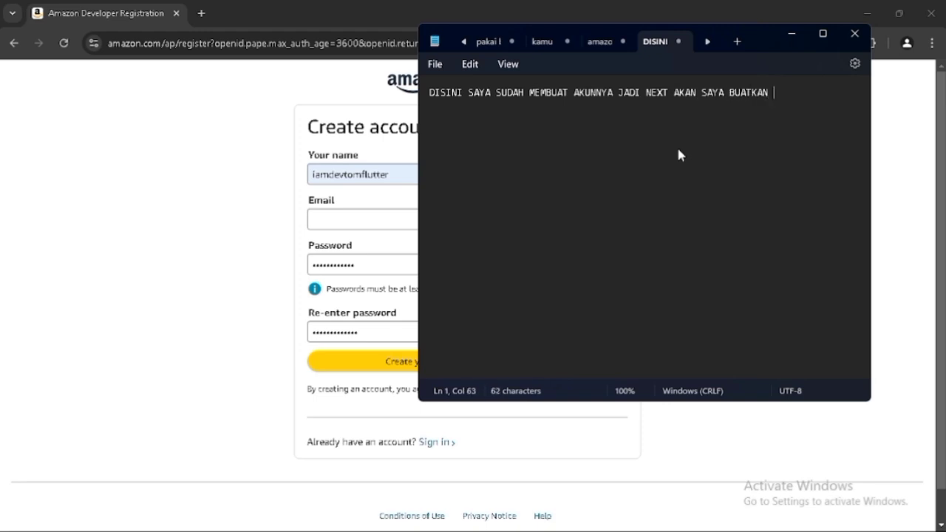
type("TUTORIALNYA")
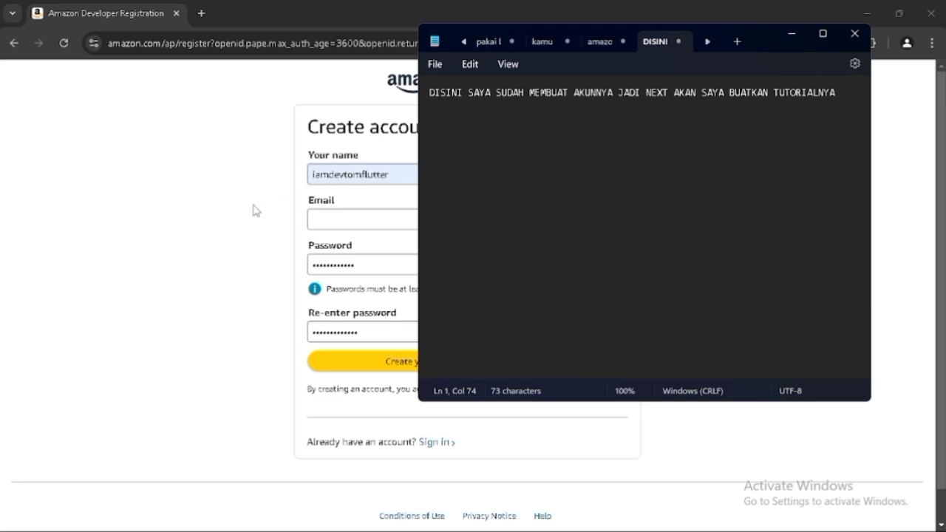
- Switch back to the browser, go to the sign-in page and sign in with the account email and password
left_click(216, 215)
left_click(437, 444)
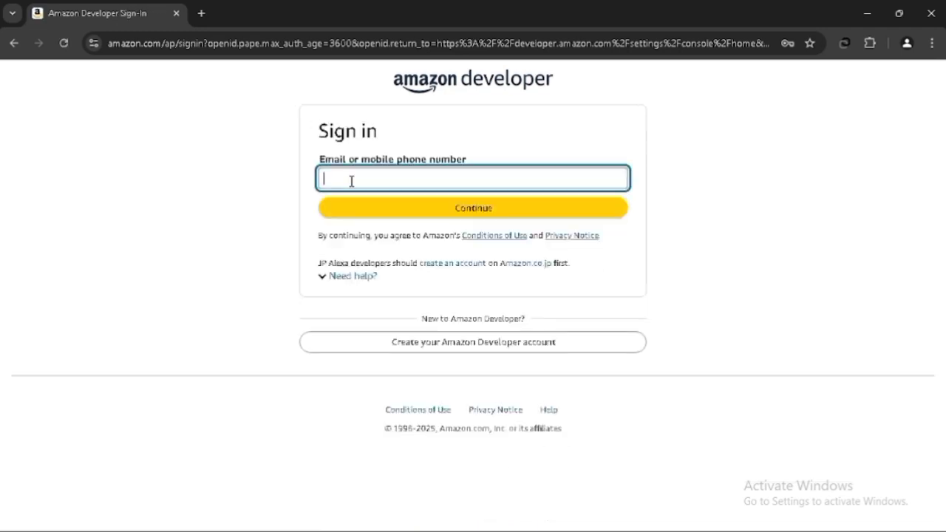
left_click(477, 211)
left_click(488, 210)
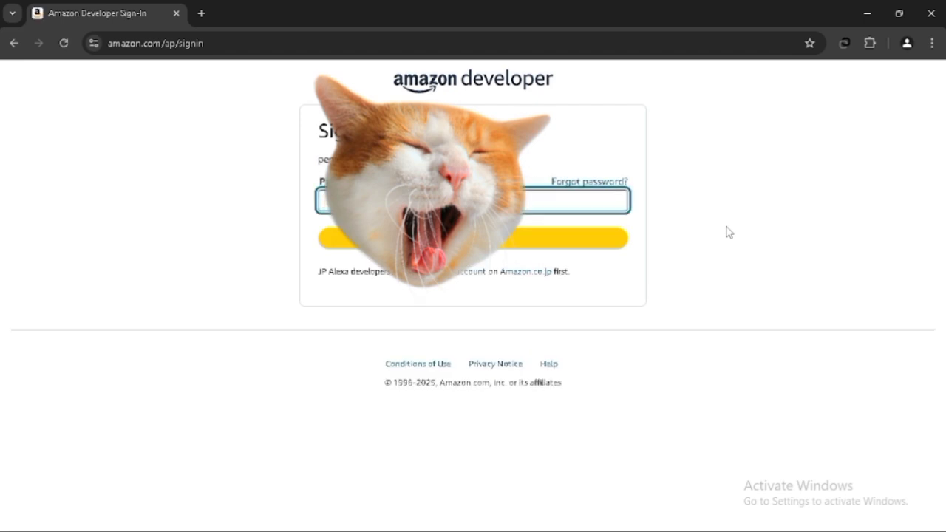
type("•")
key("Return")
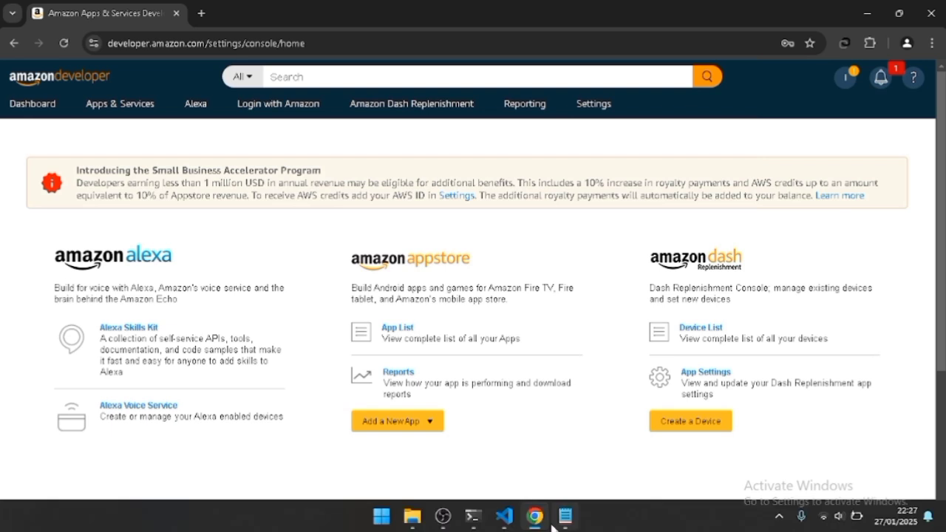
- Switch to Notepad, move its window aside and start a new line
left_click(565, 518)
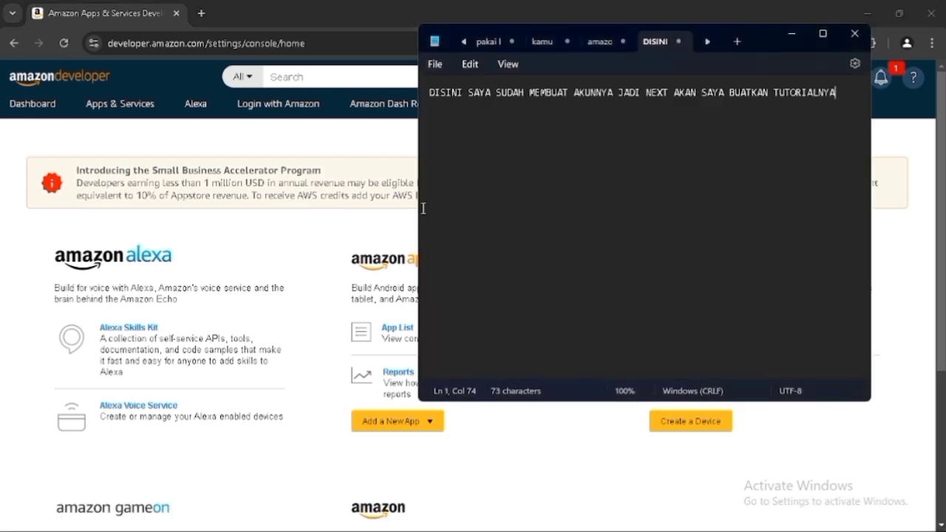
left_click_drag(758, 34, 810, 37)
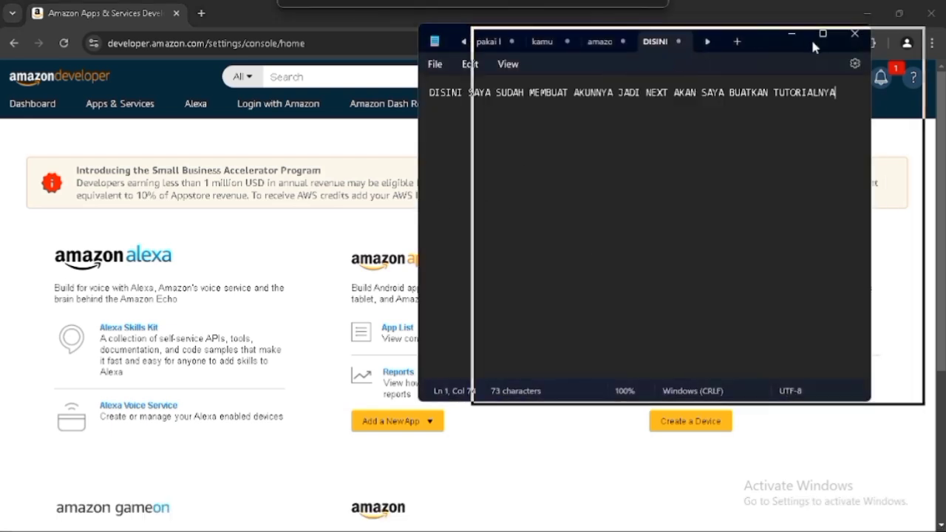
key("Return")
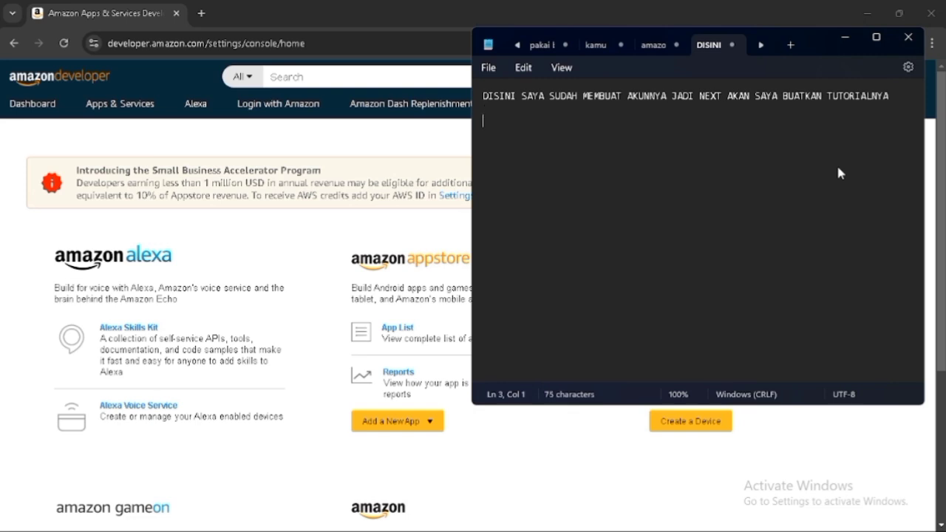
- Add the line 'LANGKAH PERTAMA' followed by a blank line
type("LANGKAH PERTAMA")
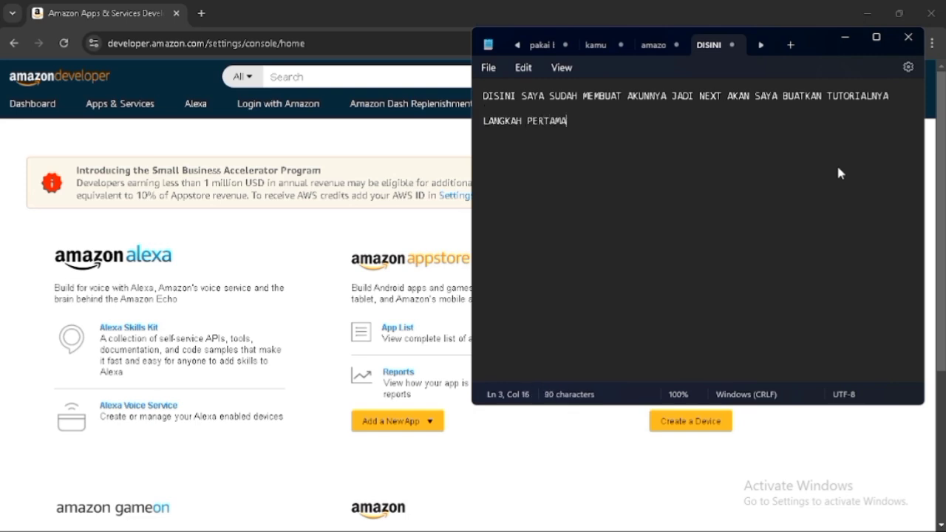
type(" LANGSUNG")
key("BackSpace")
key("BackSpace")
key("BackSpace")
key("BackSpace")
key("BackSpace")
key("BackSpace")
key("BackSpace")
key("BackSpace")
- Add the line 'MASUK KE AKUN TEMEN MASING MASING DEV AMAZON DAN MASUK KE APP LIST'
key("BackSpace")
key("Return")
key("Return")
type("MASUK KE AKU")
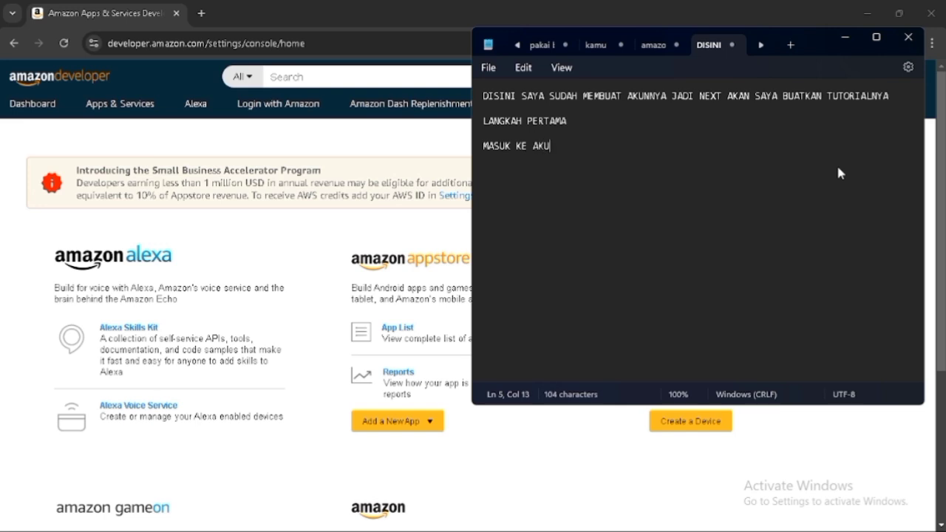
type("N TEMEN MASI")
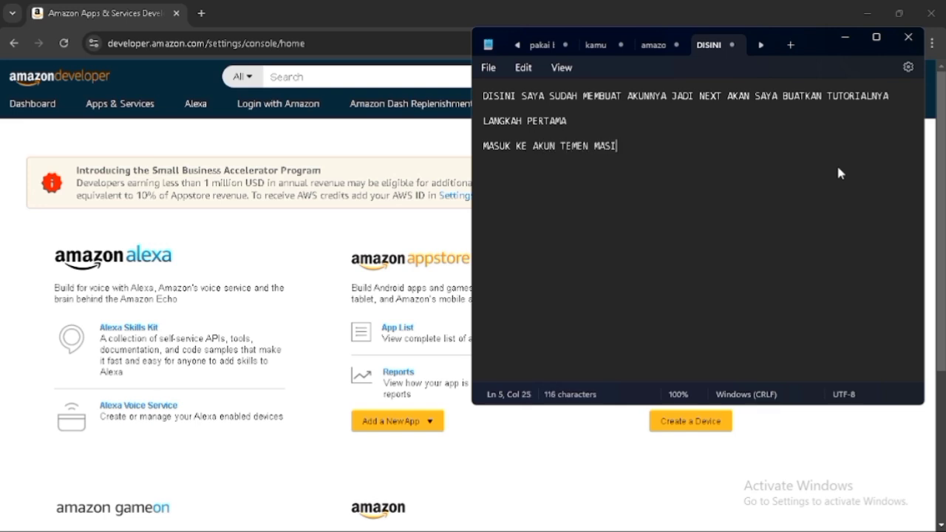
type("NG MASING DE")
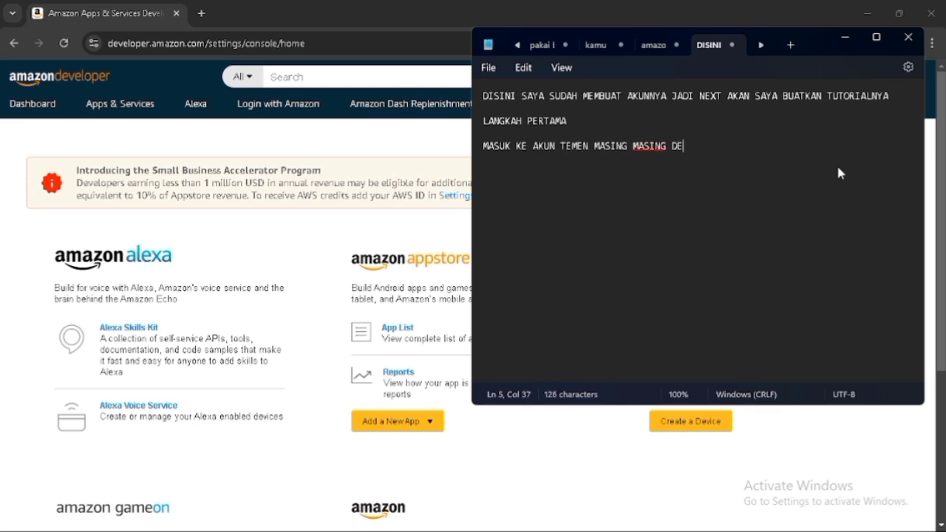
type("V AMAZON DAN MA")
type("SUK KE ")
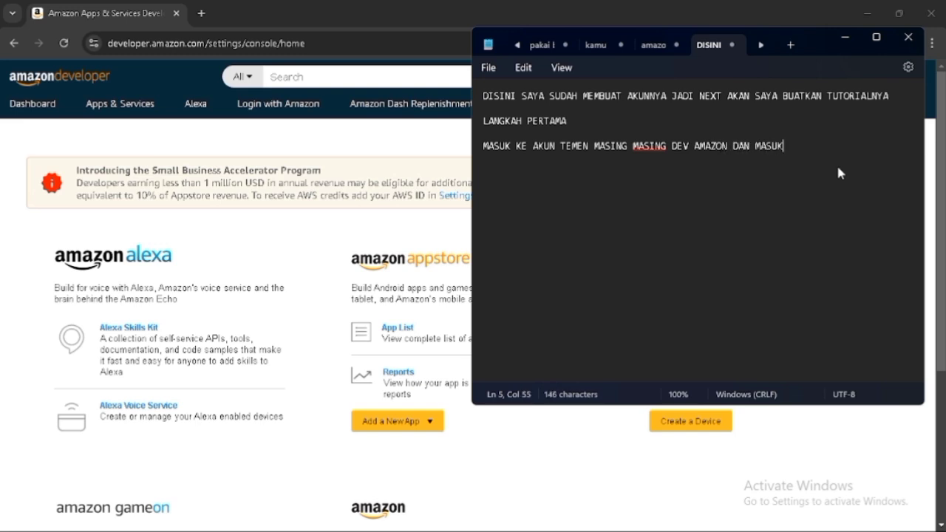
type("APP LIST")
- Switch to the browser and open the Amazon Appstore App List
left_click(378, 235)
left_click(396, 330)
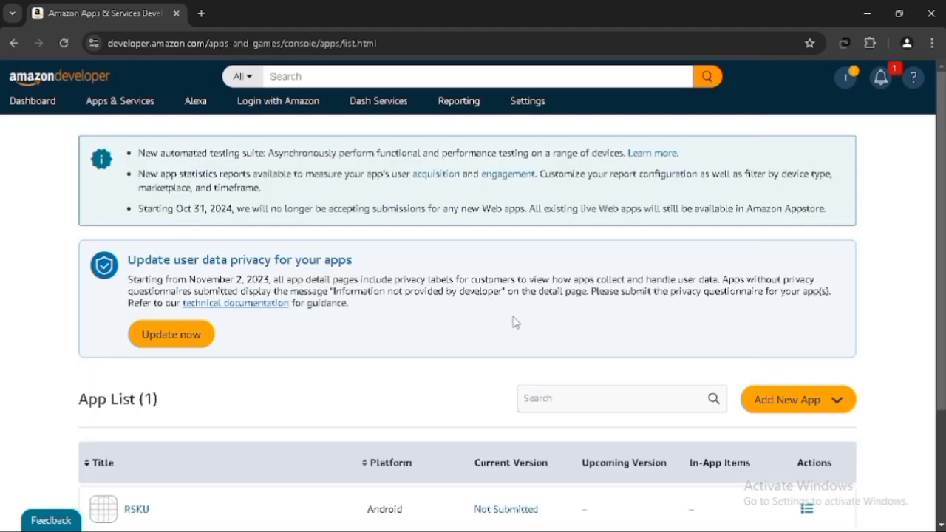
scroll(515, 322, "down", 2)
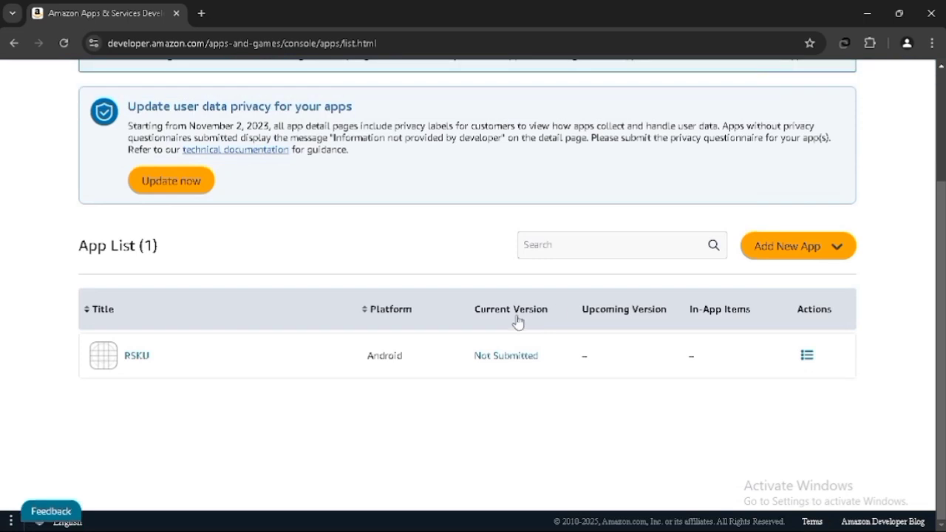
- Switch to Notepad and place the cursor on a new line below the notes
left_click(565, 516)
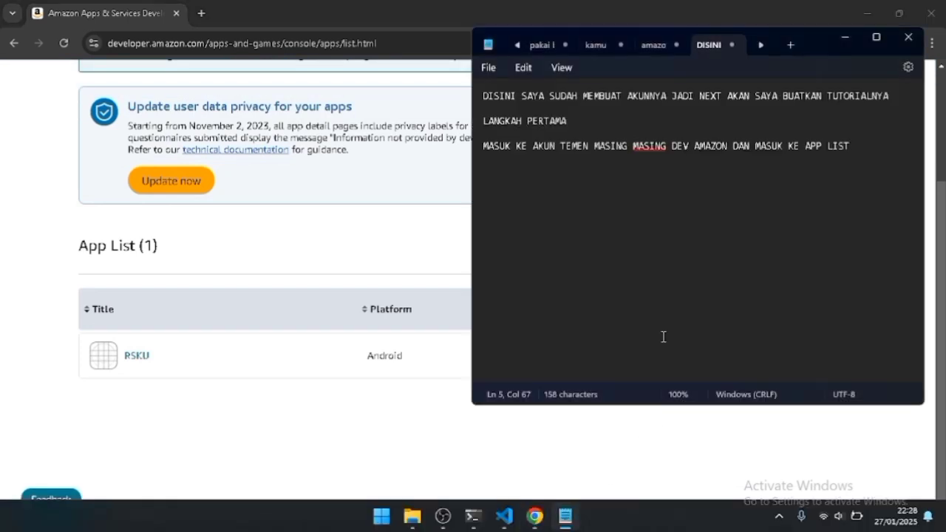
left_click(878, 138)
left_click(877, 148)
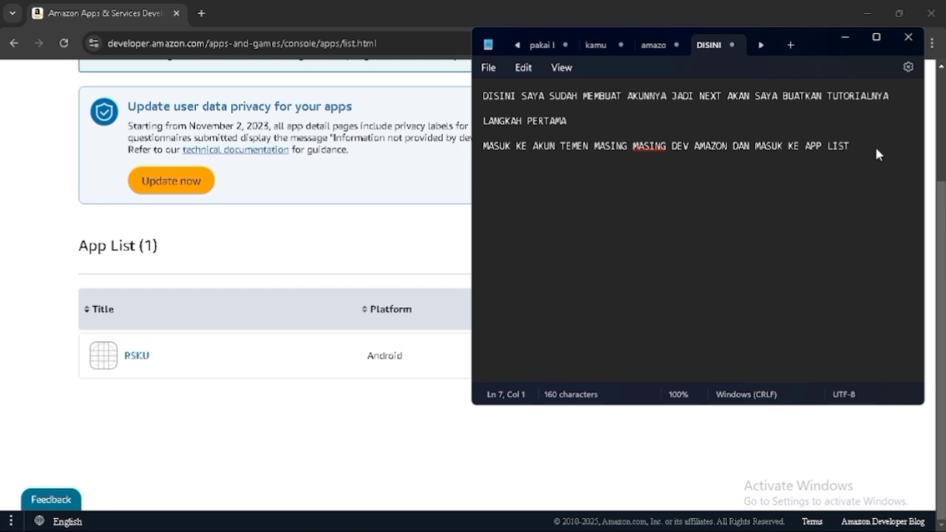
- Start the line 'JIKA MASIH KOSONG ATAU SUDAH ADA SEPERTI SAYA'
type("JIKA MASIH KOSONG")
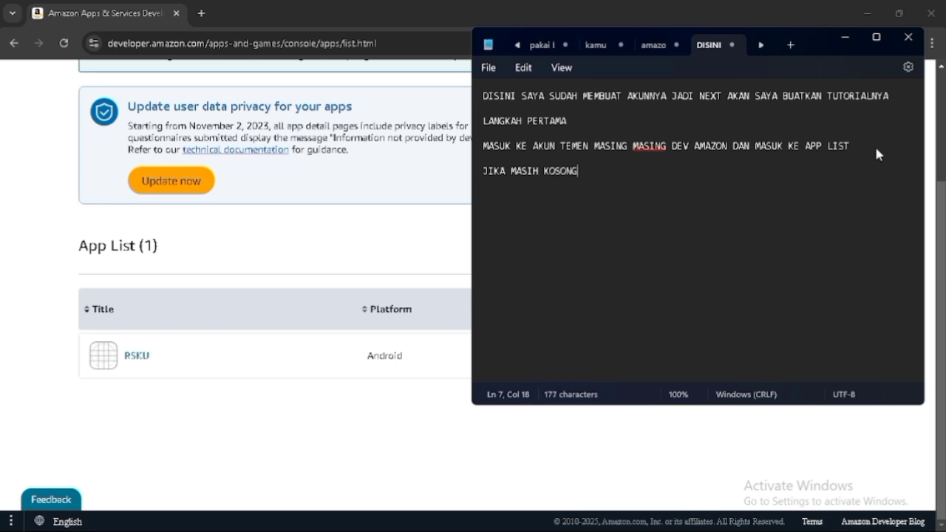
type(" ATAU SUDAH ADA SEPERTI SAYA")
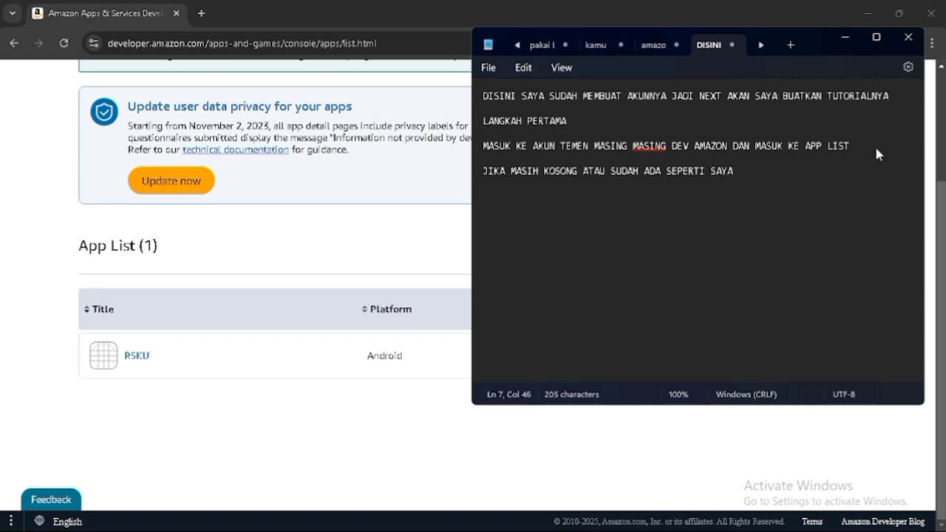
type(" DI APP LIST IRAUKAN SAJA LAN")
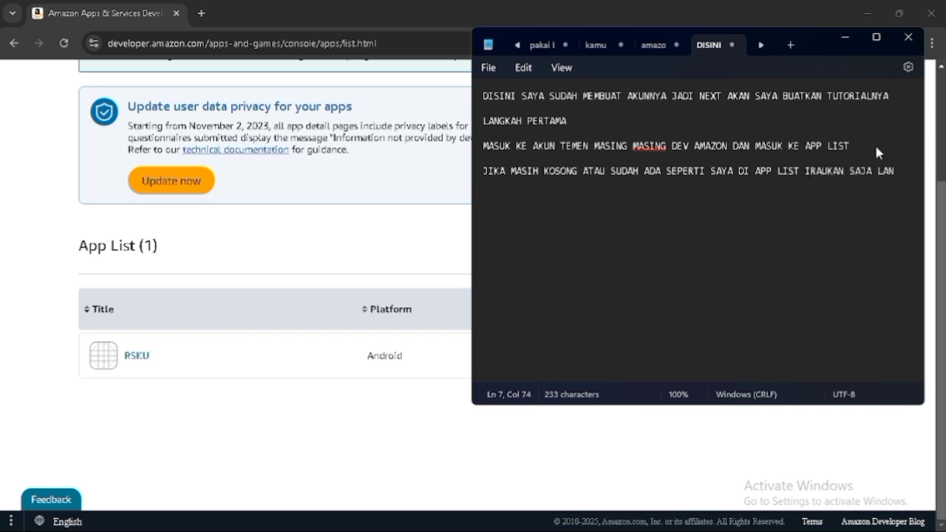
type("JUT IKUTI STEP STEPNYA")
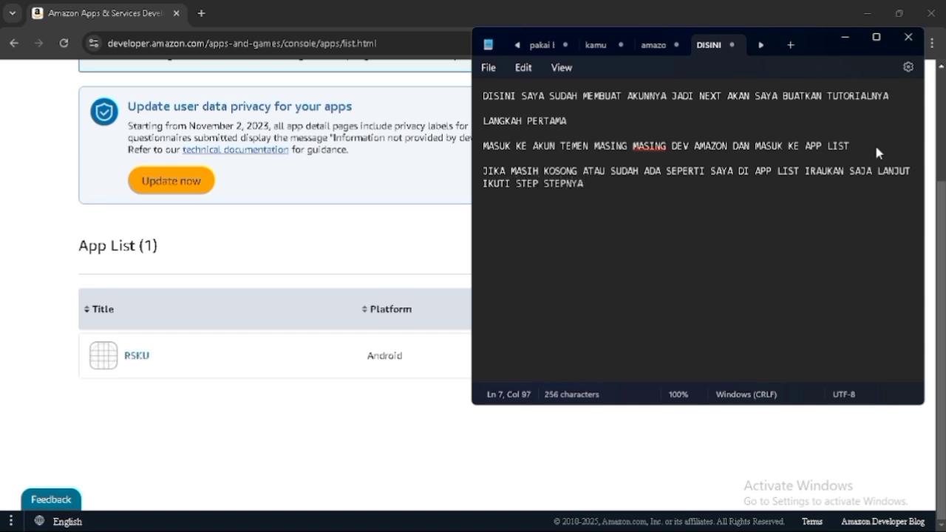
type(" U")
- Finish the line with 'DI APP LIST IRAUKAN SAJA LANJUT IKUTI STEP STEPNYA TUTORIAL INI'
key("BackSpace")
type("TUTORIAL INI")
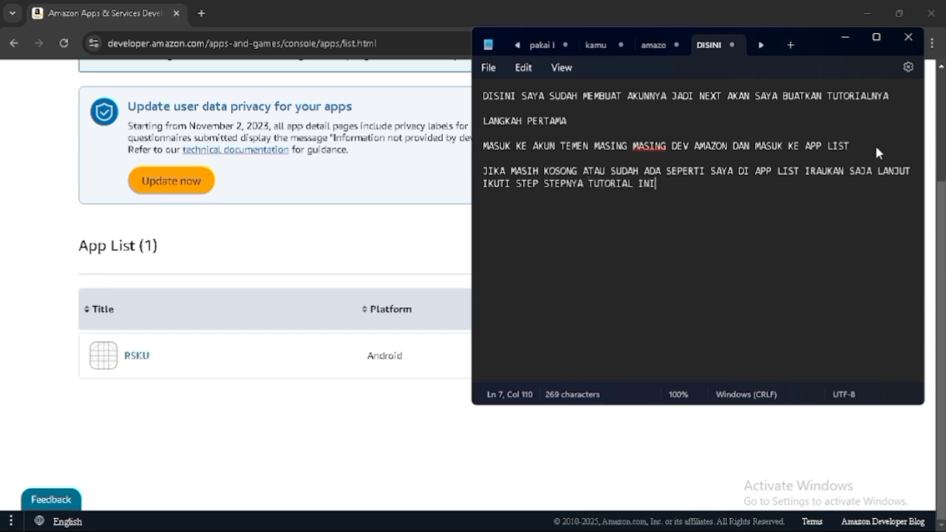
- Back in the browser, start a new Android app submission from the App List
left_click(373, 250)
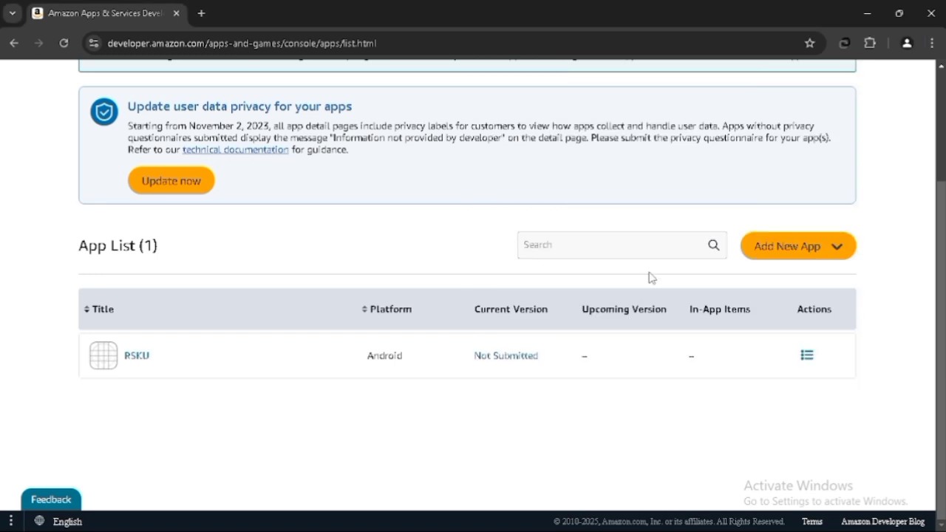
left_click(839, 255)
left_click(813, 282)
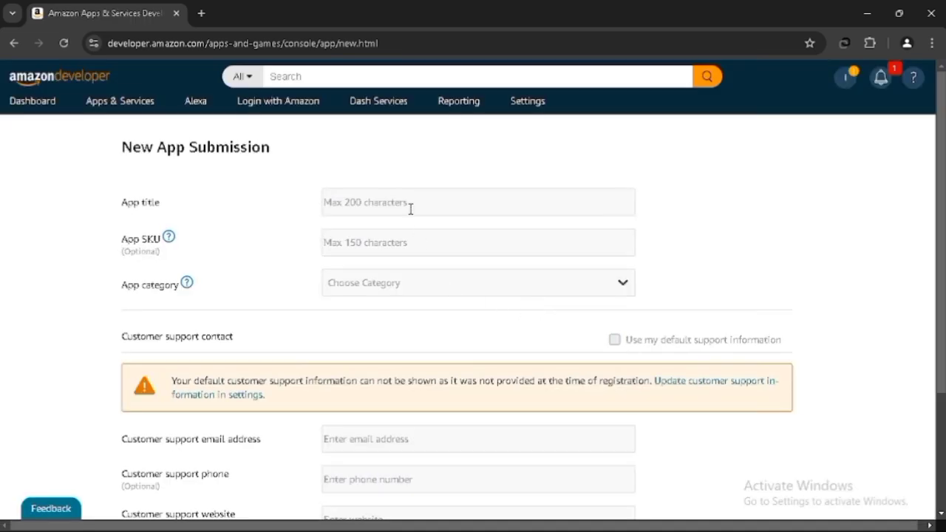
left_click(410, 209)
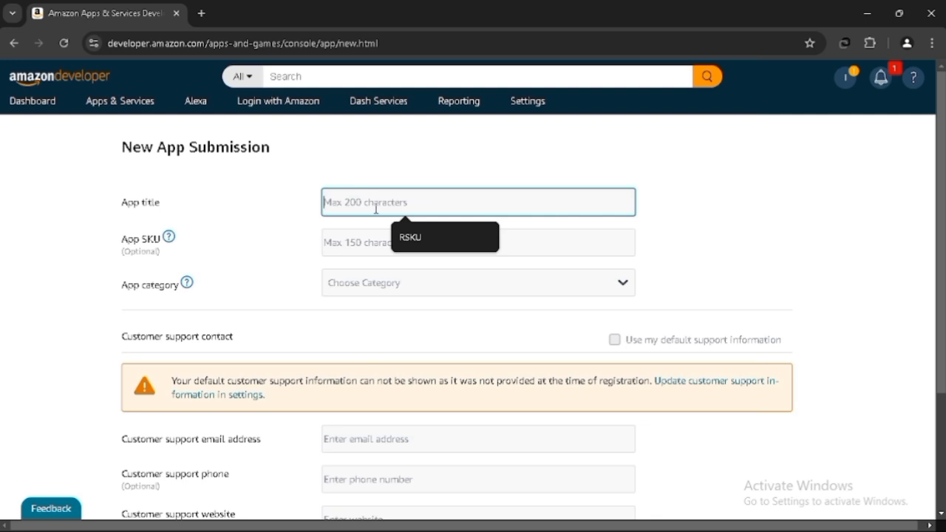
type("MA")
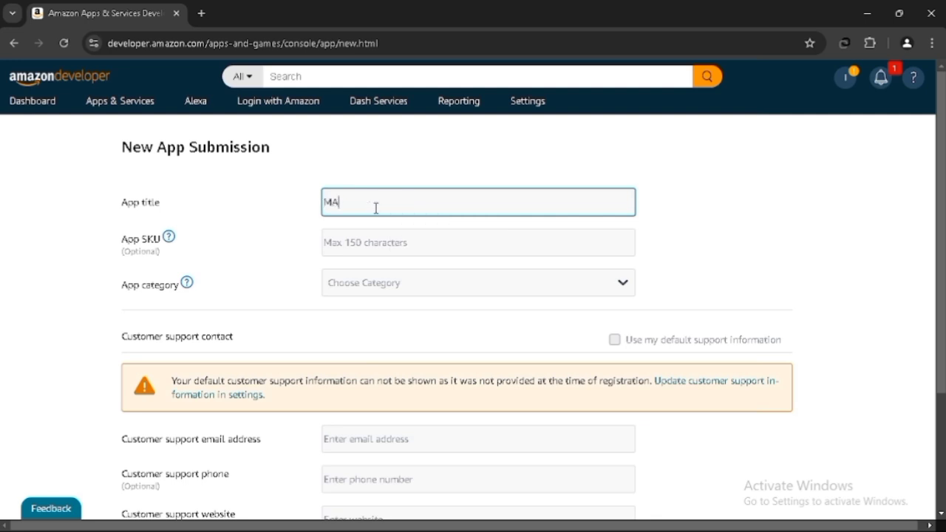
type("SUKAN NMAG")
key("BackSpace")
key("BackSpace")
key("BackSpace")
type("AMA APLIKASI TEMEN TEMEN")
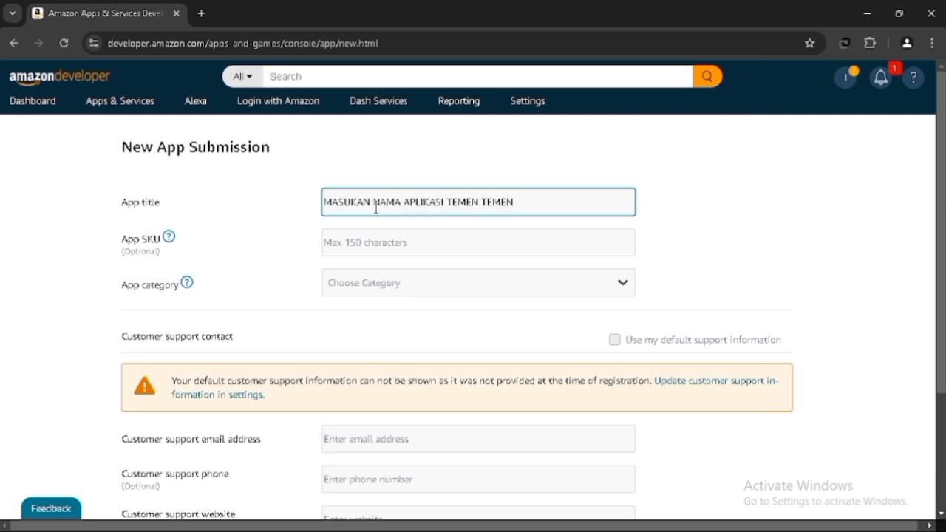
type(" MAU DI KAS")
type("IH NAMA APA")
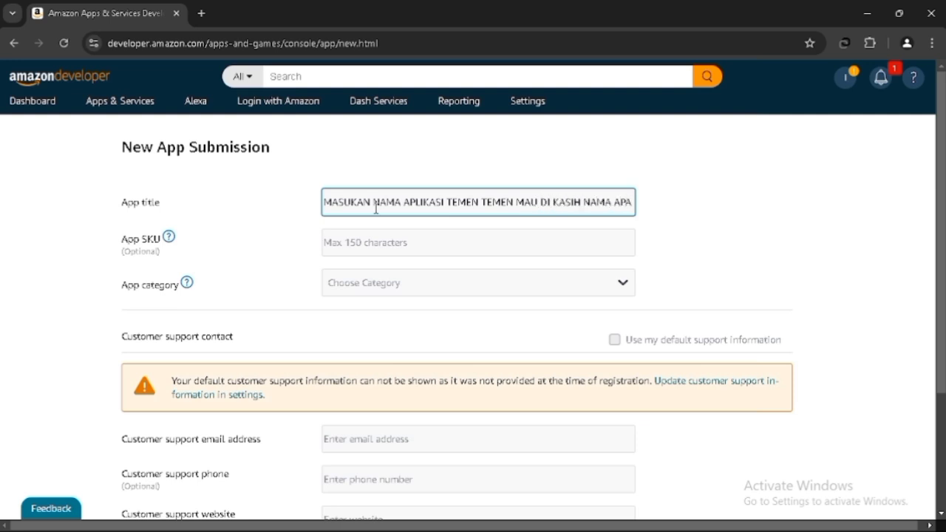
key("ctrl+a")
key("BackSpace")
type("DISIN")
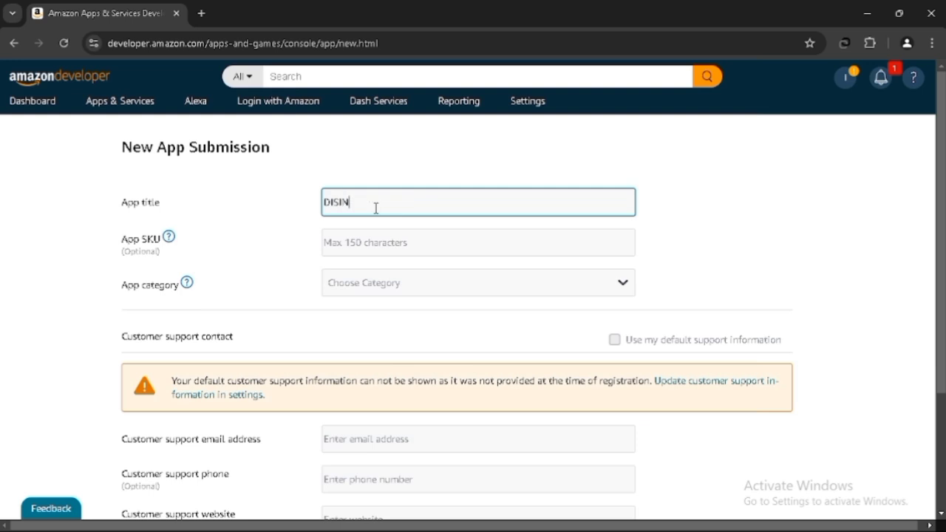
key("ctrl+a")
key("BackSpace")
- Set the app title to 'games tomflutter'
type("GA")
key("BackSpace")
key("BackSpace")
type("games tomecutter")
left_click(374, 248)
type("D")
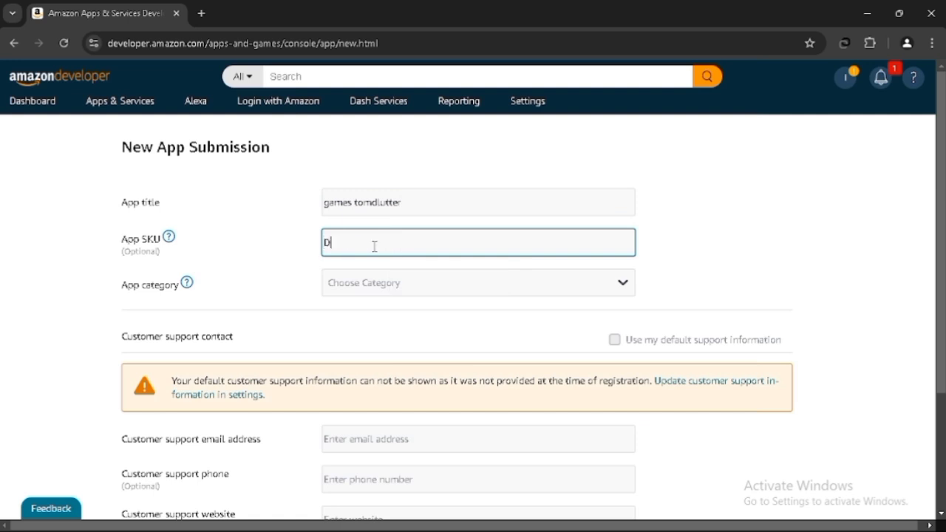
type("I SINI KASIH  NAMA DOMAIN APLIKASI TEMEN TEMEN")
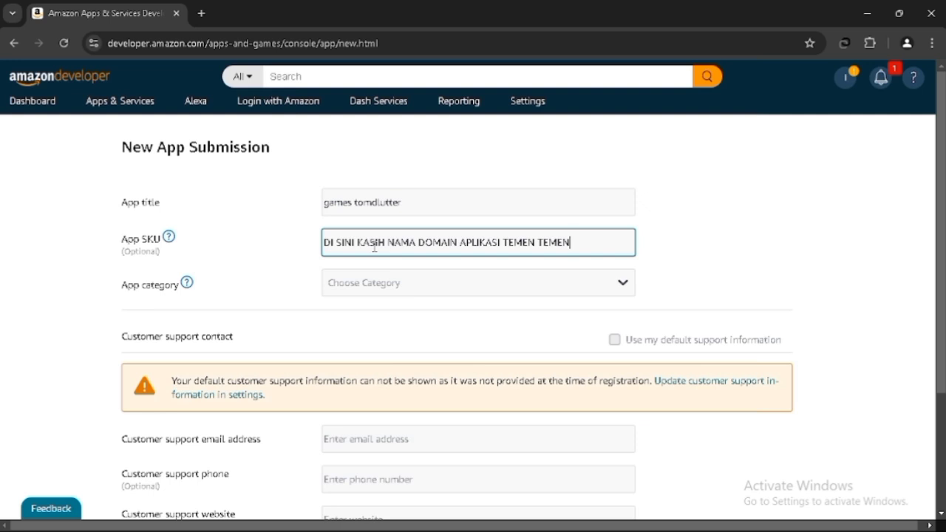
key("ctrl+a")
key("BackSpace")
type("KARENA")
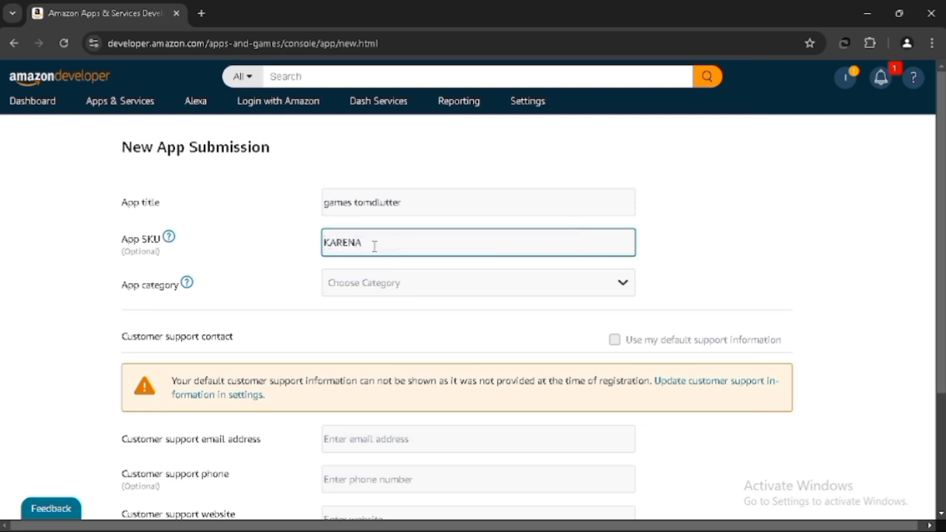
- Switch to Notepad and add a new line 'APP SKU ADALAH NAMA DOMAIN TEMEN TEMEN'
key("alt+Tab")
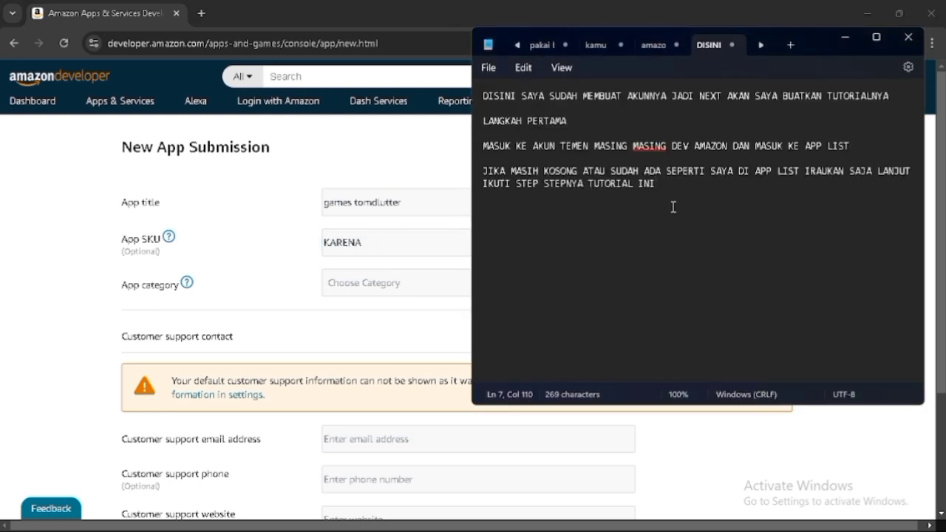
key("Return")
key("Return")
type("APP SK")
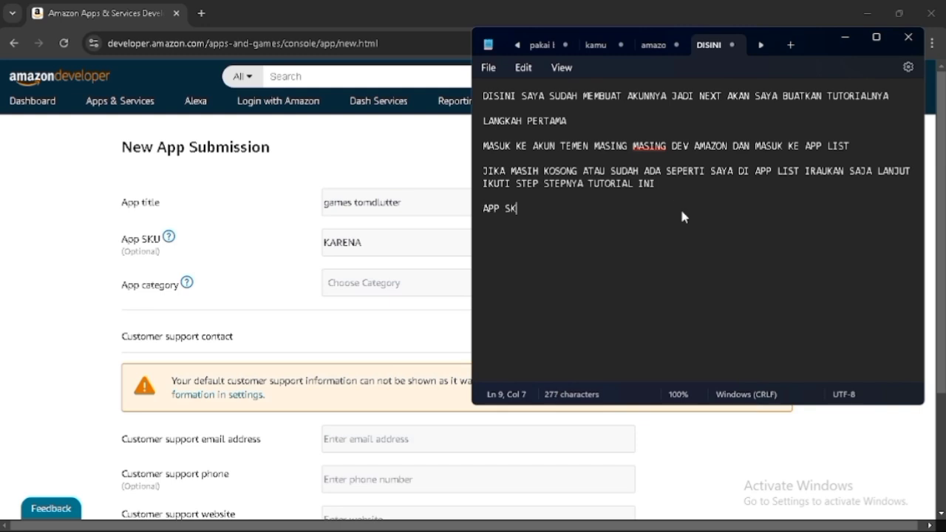
type("U ADALAH NAMA")
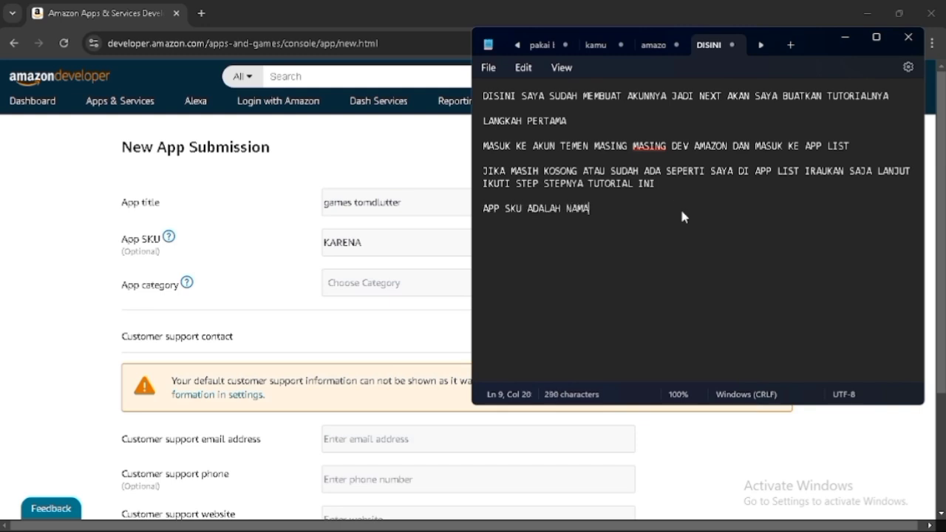
type(" DOMAIN TEMEN TEMEN")
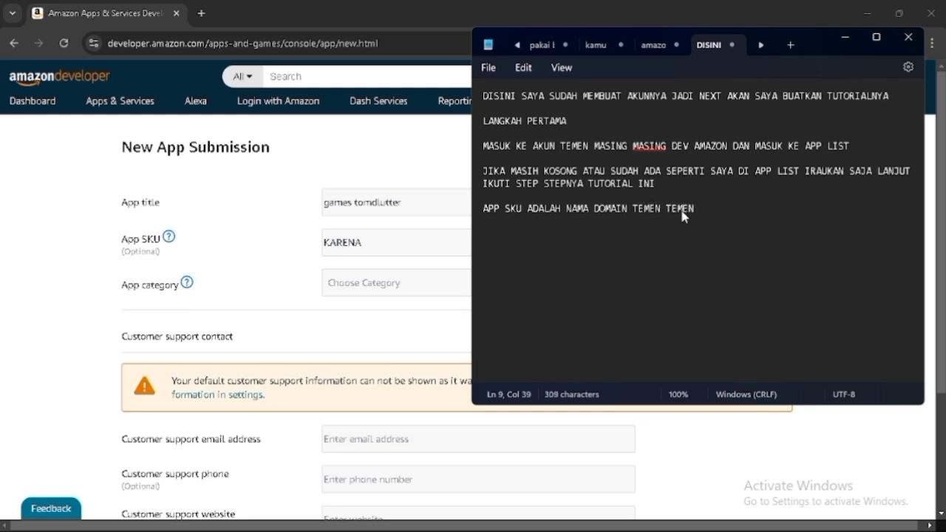
type(" DISINI SA")
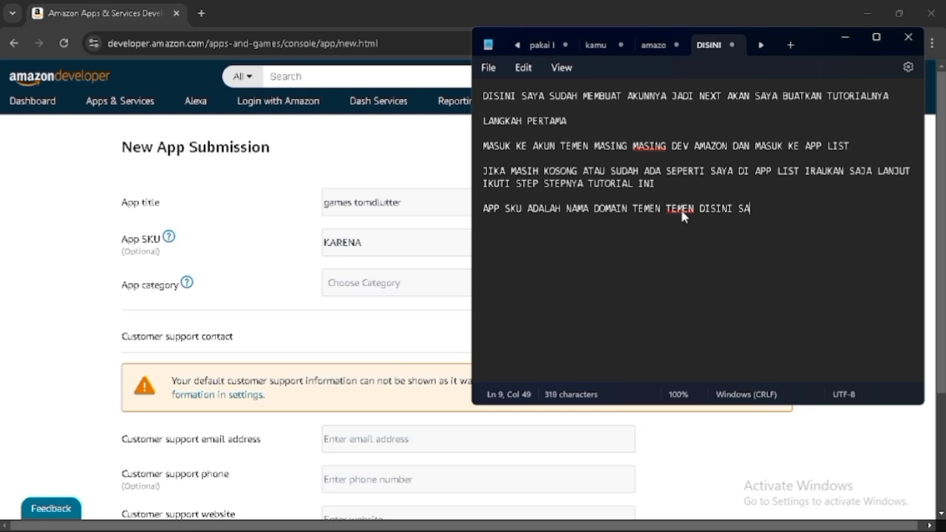
type("YA PAKAI")
- Extend the line with 'DISINI SAYA AKAN UPLOUD ANDROID JADI SESUAIKAN DENGAN DOMAIN MASING MASING'
key("BackSpace")
key("BackSpace")
key("BackSpace")
key("BackSpace")
key("BackSpace")
type("AKAN ")
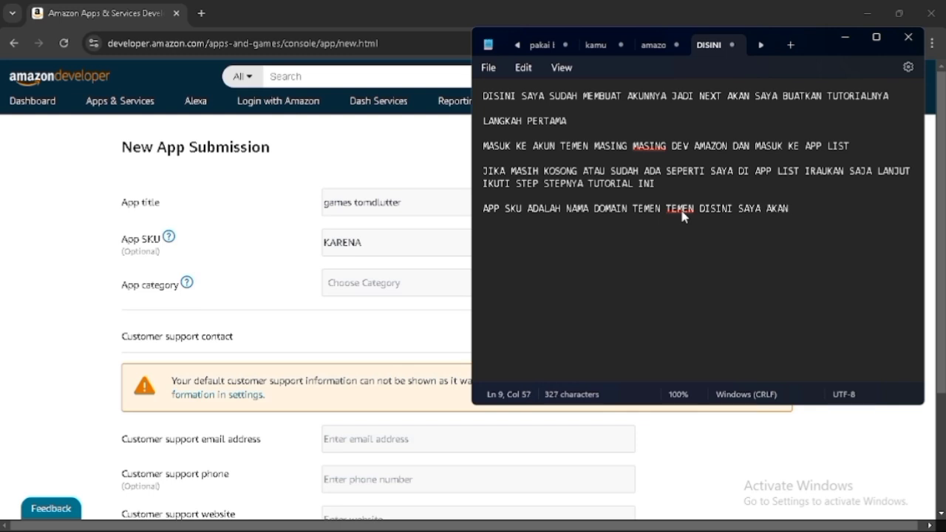
type("UPLOUD ANDROID")
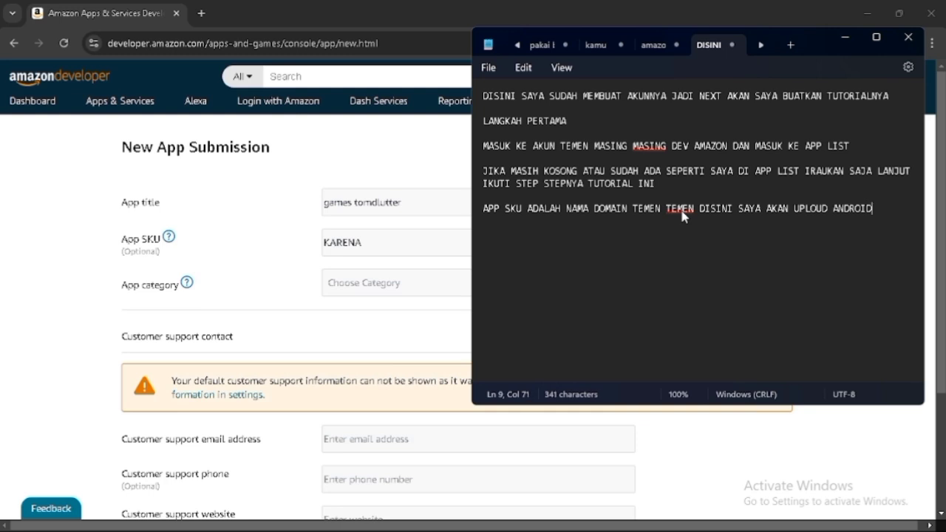
type(" JADI")
type(" SE")
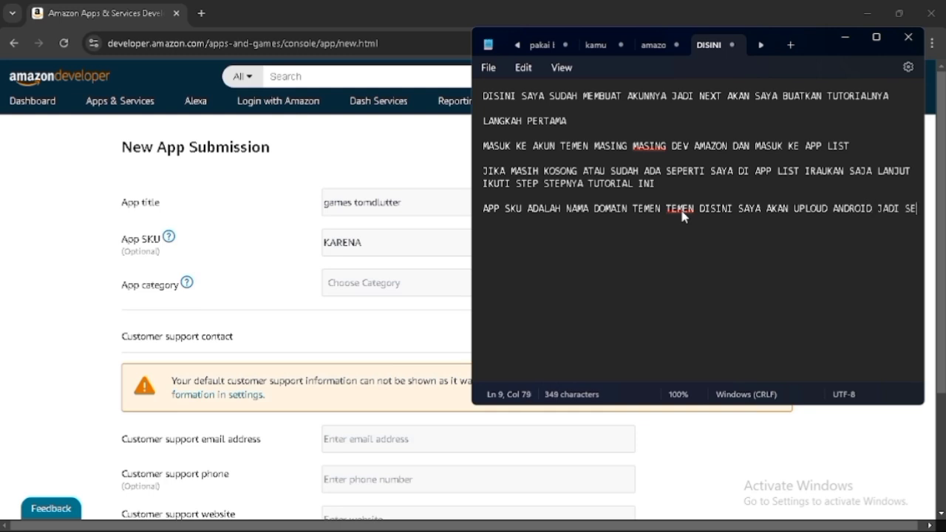
type("SUAIKAN DEN")
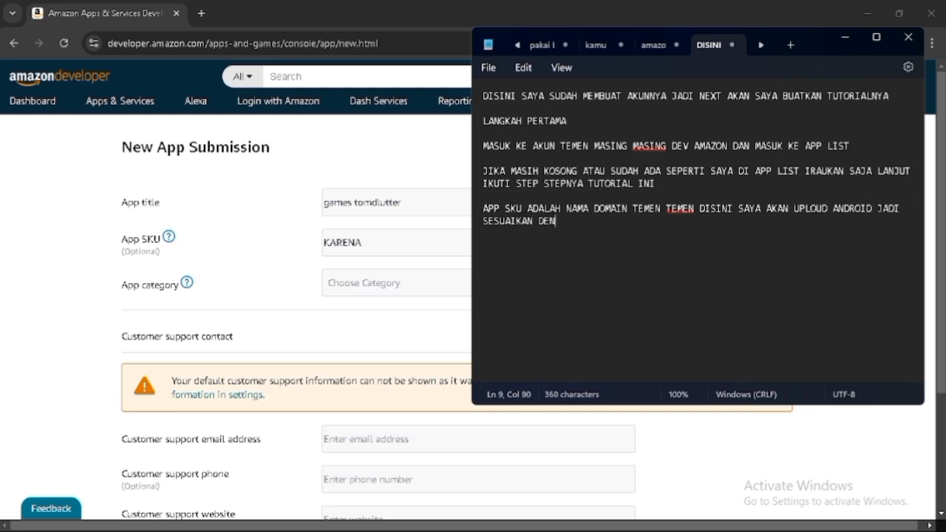
type("GAN DOMAIN MASING MASING")
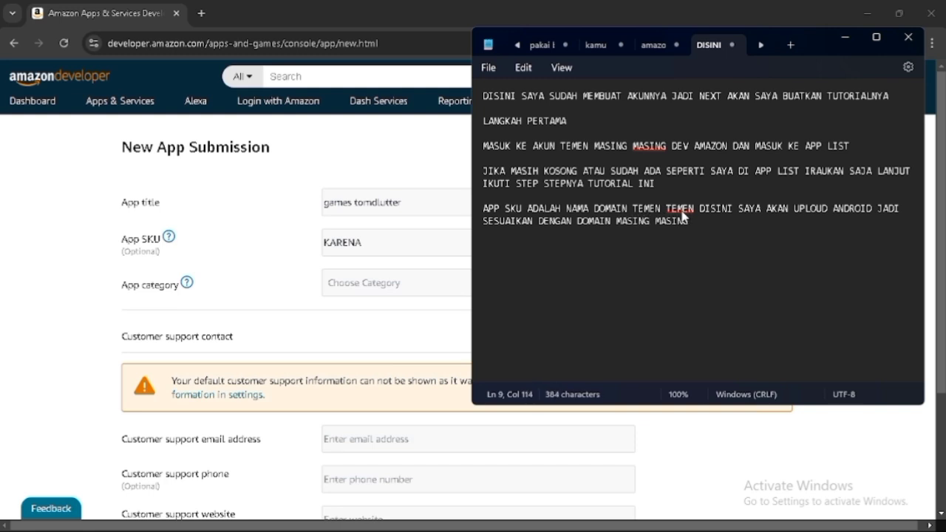
- Back in the browser, paste 'com.example.gamestomflutter' as the App SKU
key("alt+Tab")
double_click(448, 248)
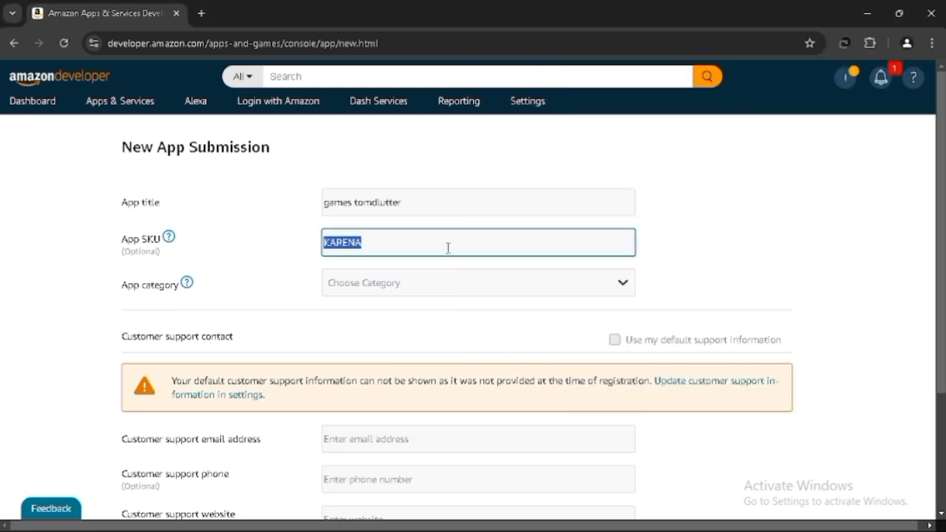
type("e")
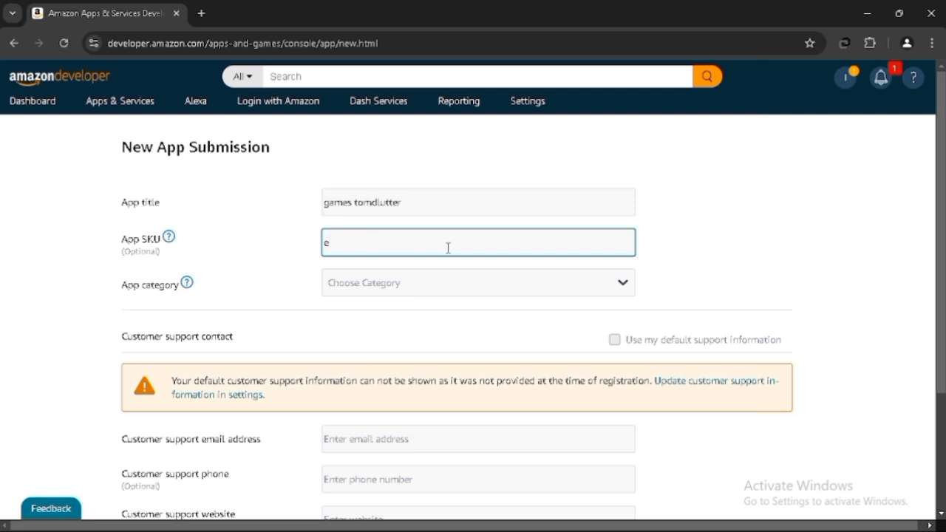
key("ctrl+a")
type("com.example.gamestomflutter")
left_click(317, 259)
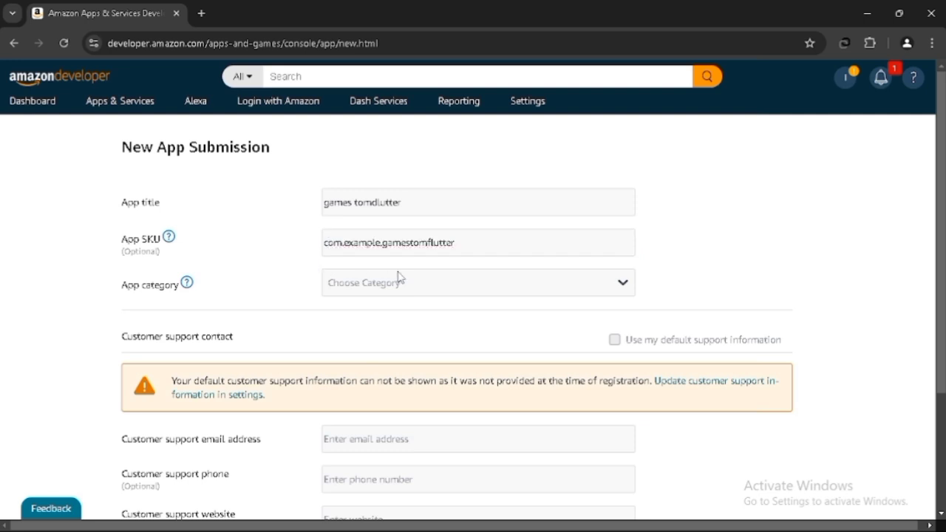
- Set the app category to Lifestyle
left_click(431, 280)
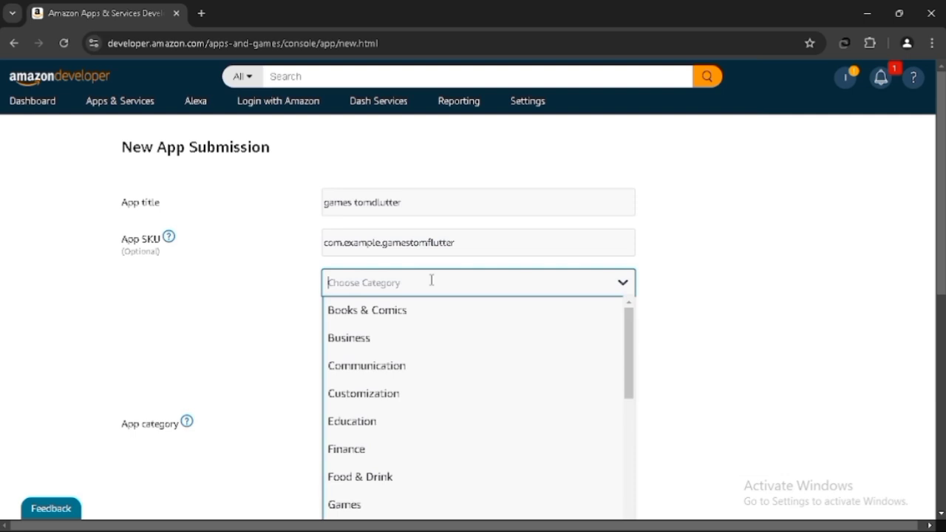
type("te")
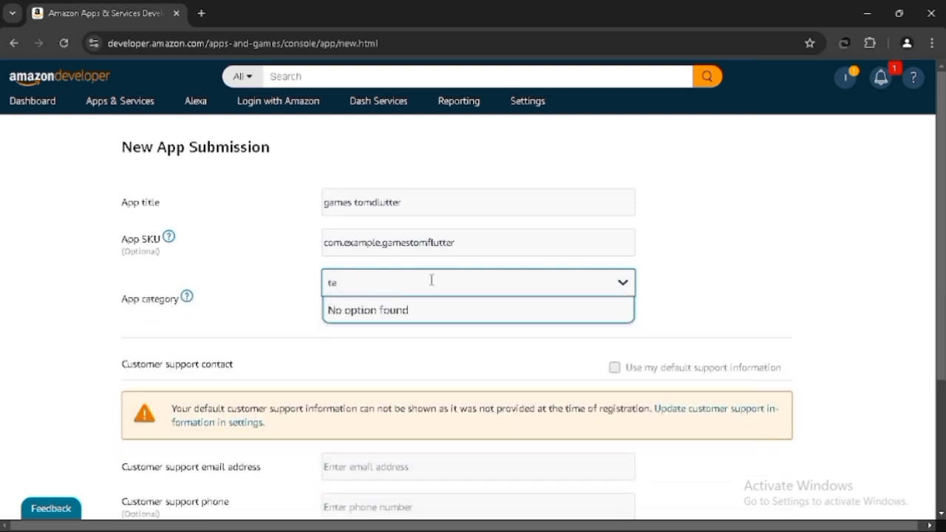
key("BackSpace")
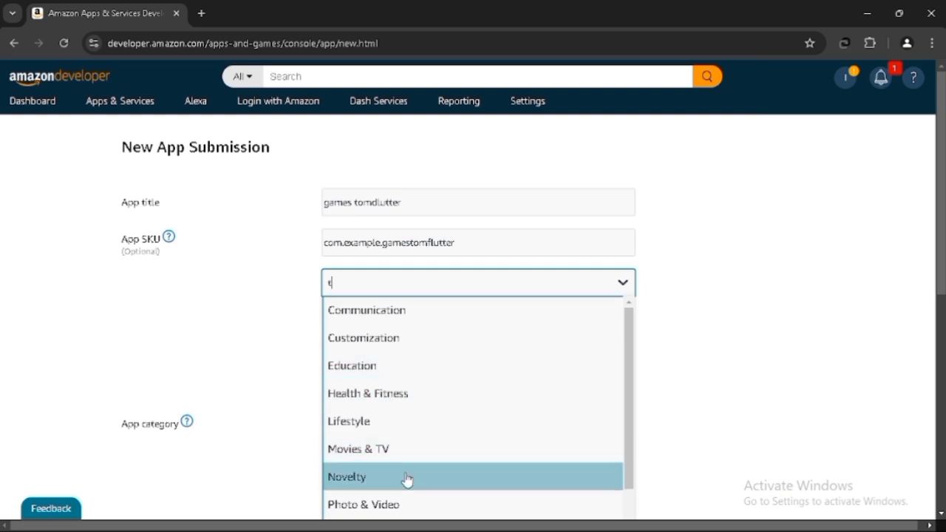
scroll(407, 478, "down", 2)
scroll(407, 479, "down", 1)
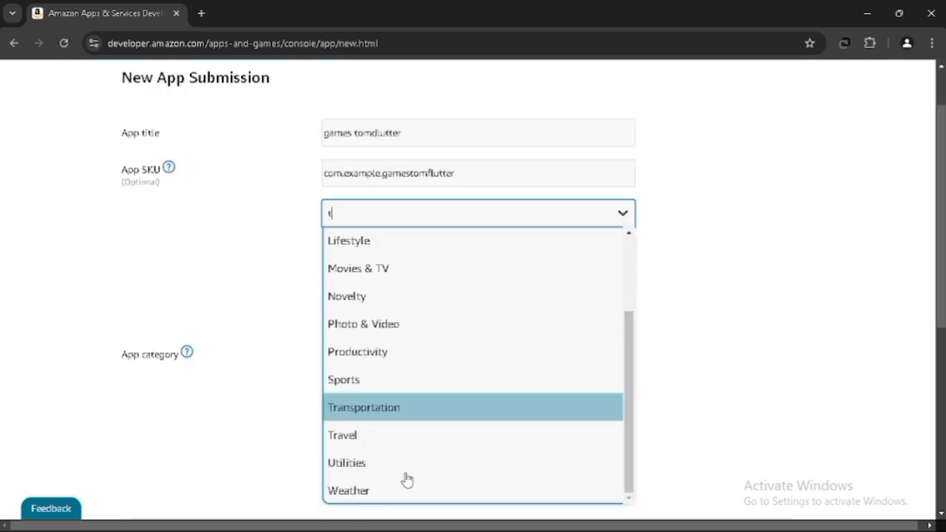
scroll(405, 478, "up", 2)
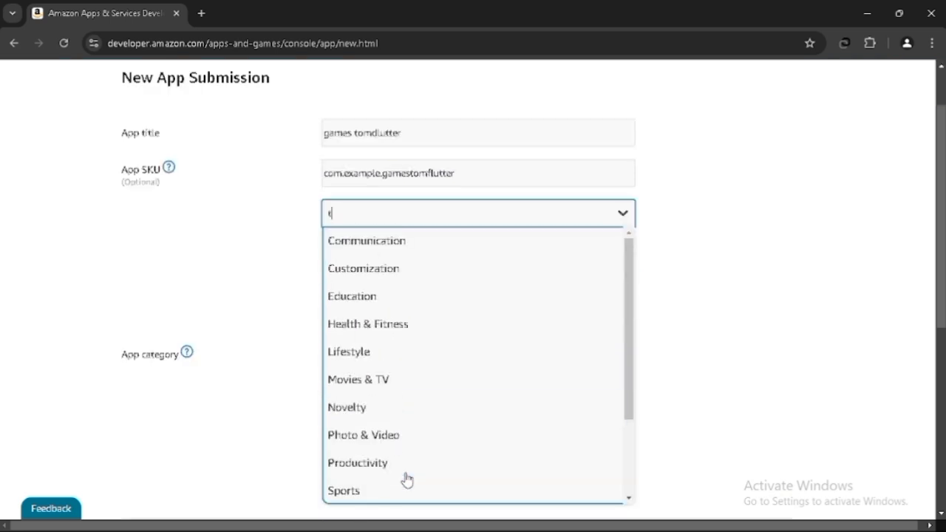
left_click(399, 214)
scroll(382, 316, "down", 2)
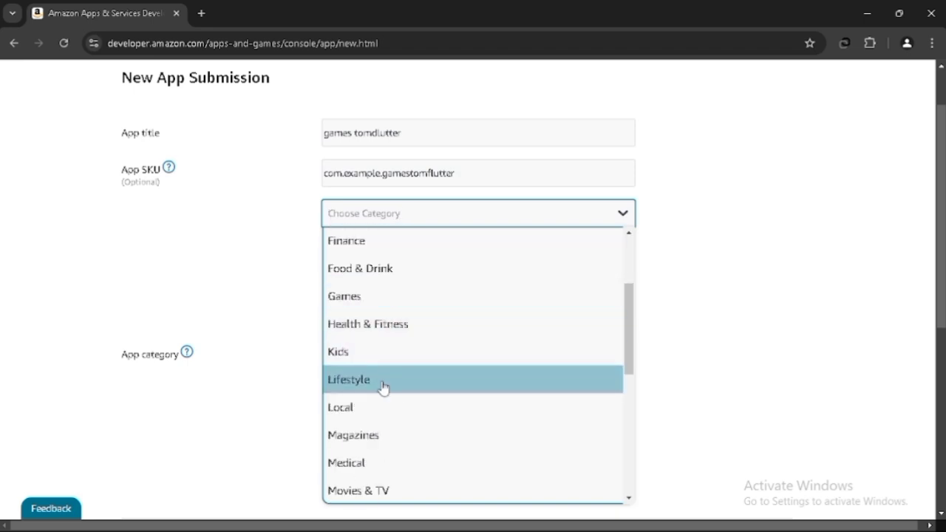
left_click(382, 380)
- Open the sub-category list for Lifestyle and browse through the available sub-categories
left_click(432, 267)
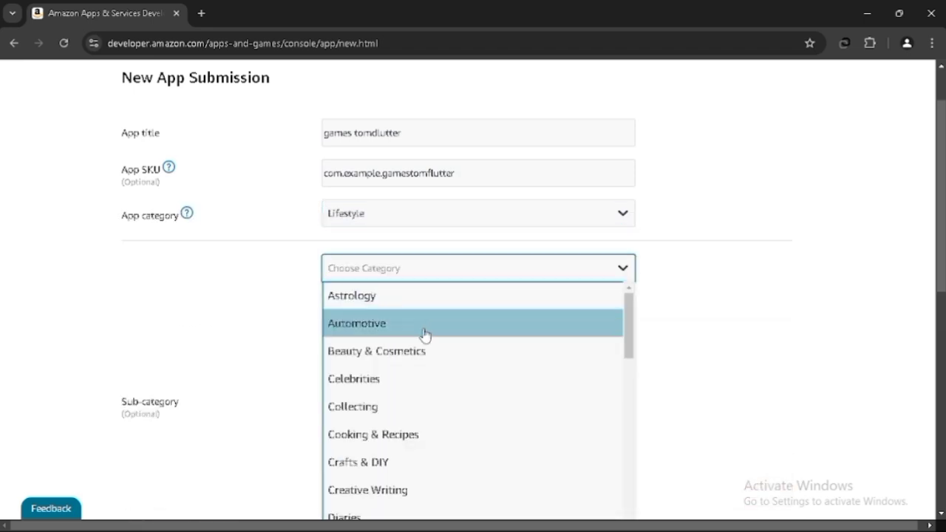
scroll(423, 334, "down", 1)
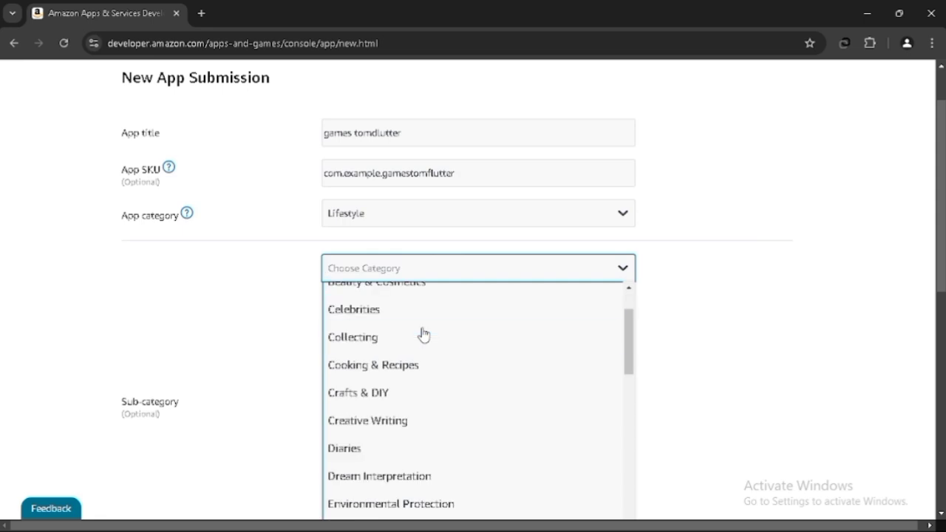
scroll(414, 411, "down", 2)
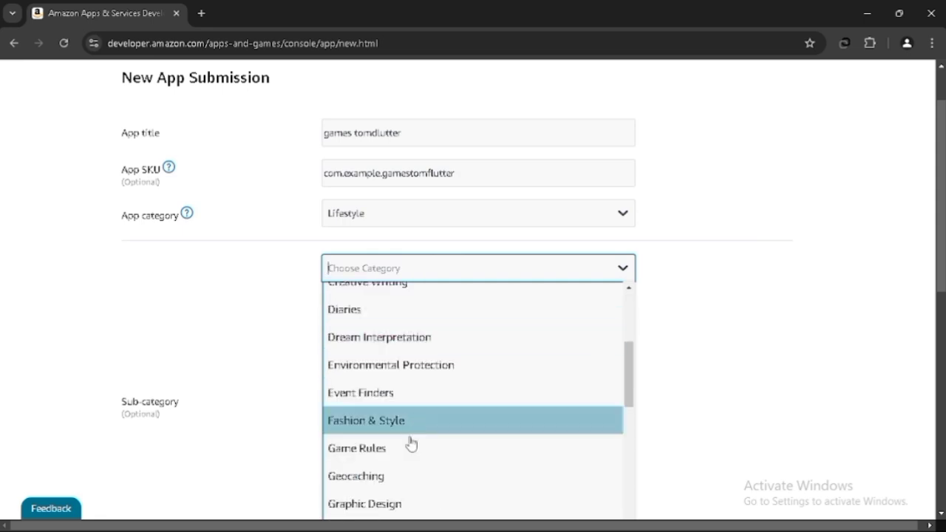
scroll(407, 455, "down", 1)
scroll(407, 456, "up", 1)
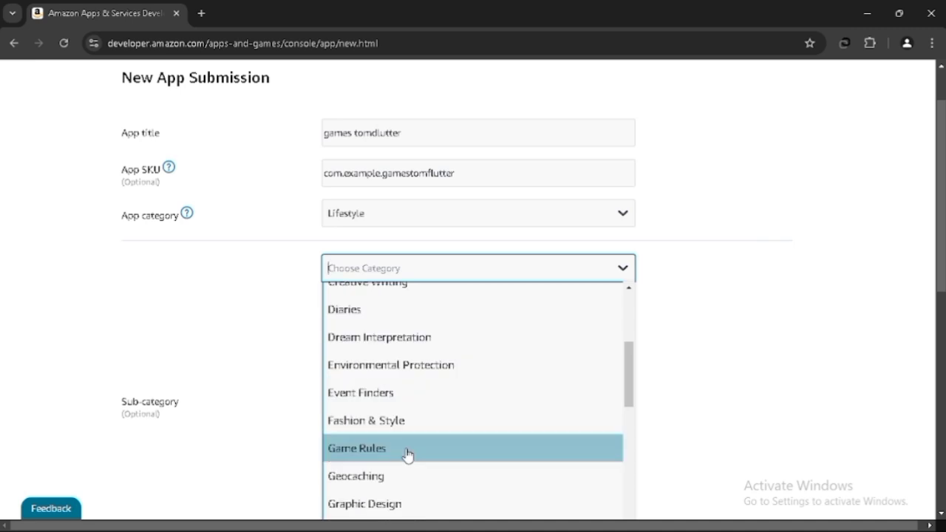
scroll(408, 455, "down", 2)
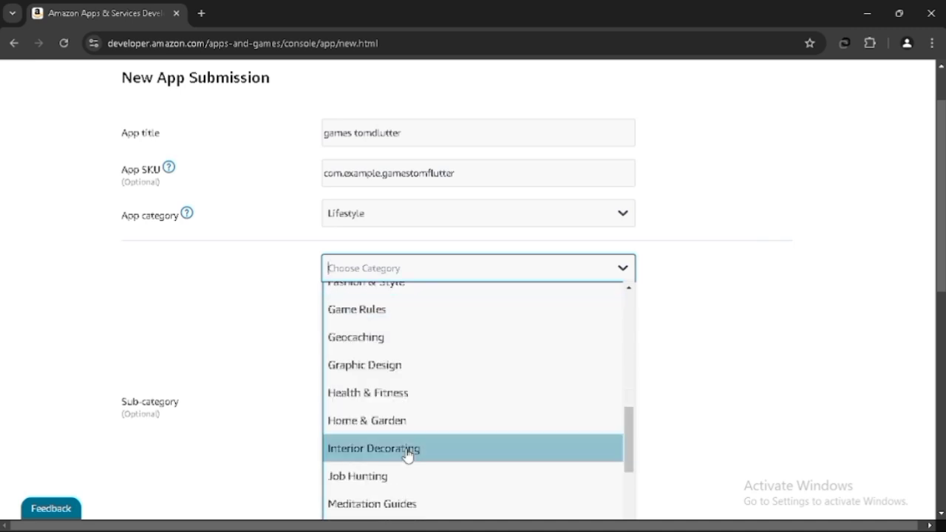
scroll(408, 455, "down", 3)
scroll(408, 455, "up", 7)
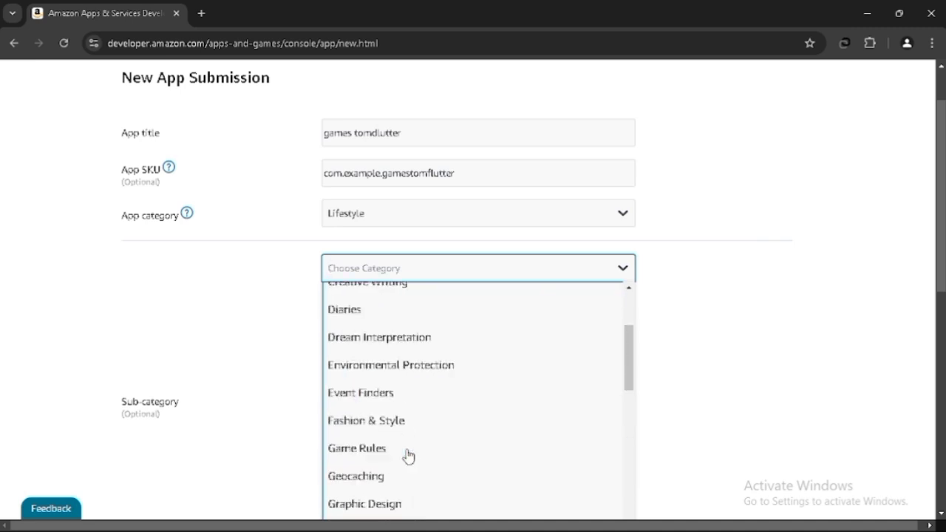
scroll(408, 455, "up", 1)
scroll(408, 456, "up", 1)
scroll(687, 274, "down", 2)
scroll(687, 279, "down", 2)
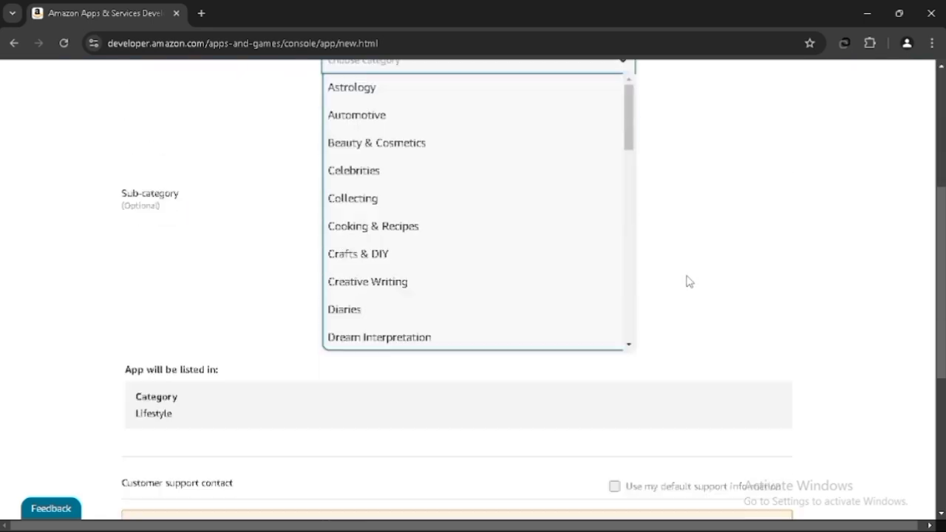
scroll(487, 227, "down", 3)
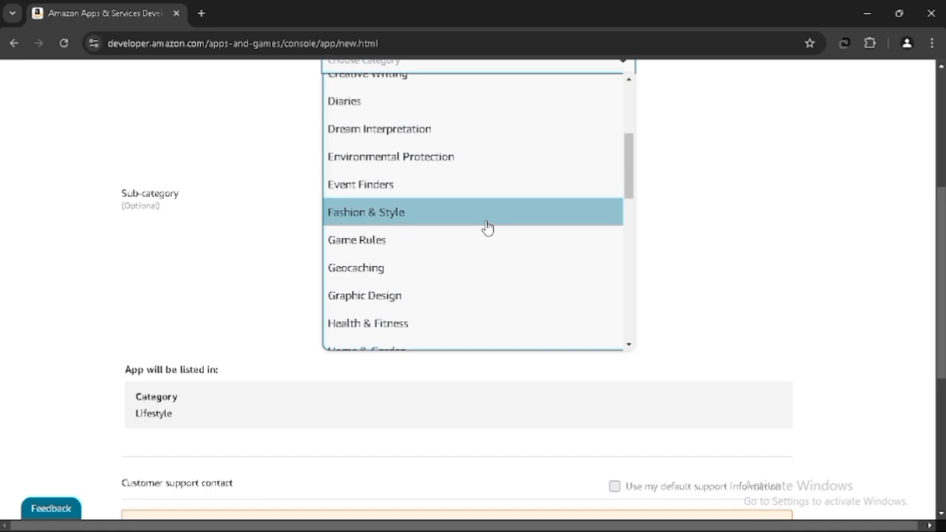
scroll(461, 255, "down", 5)
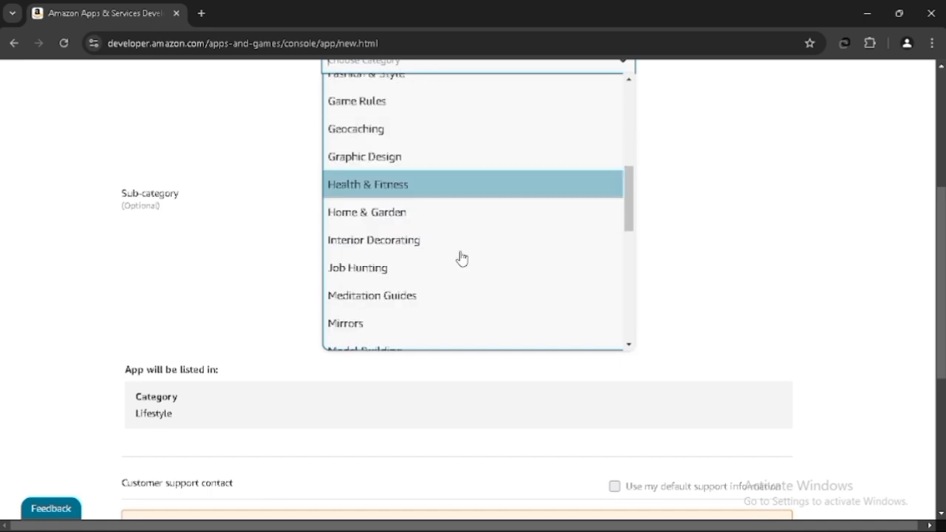
scroll(461, 257, "down", 3)
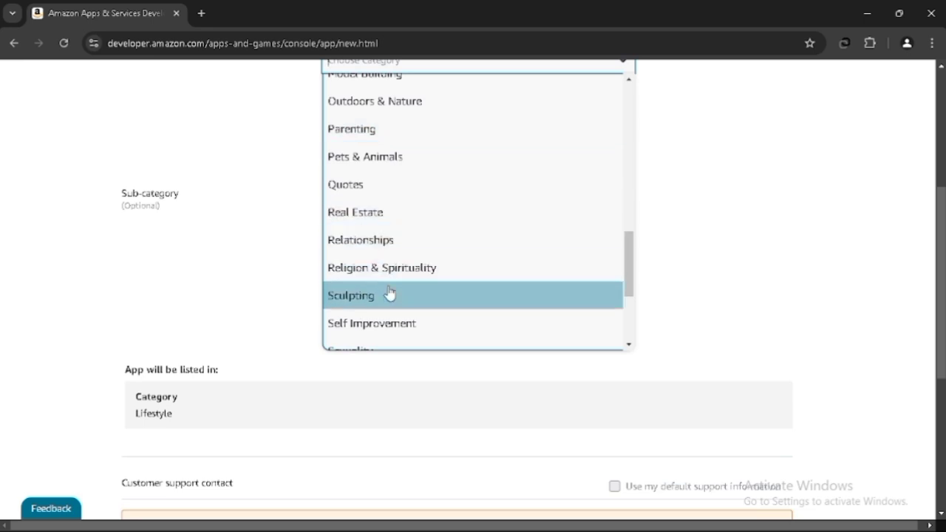
scroll(389, 295, "down", 1)
scroll(390, 294, "down", 1)
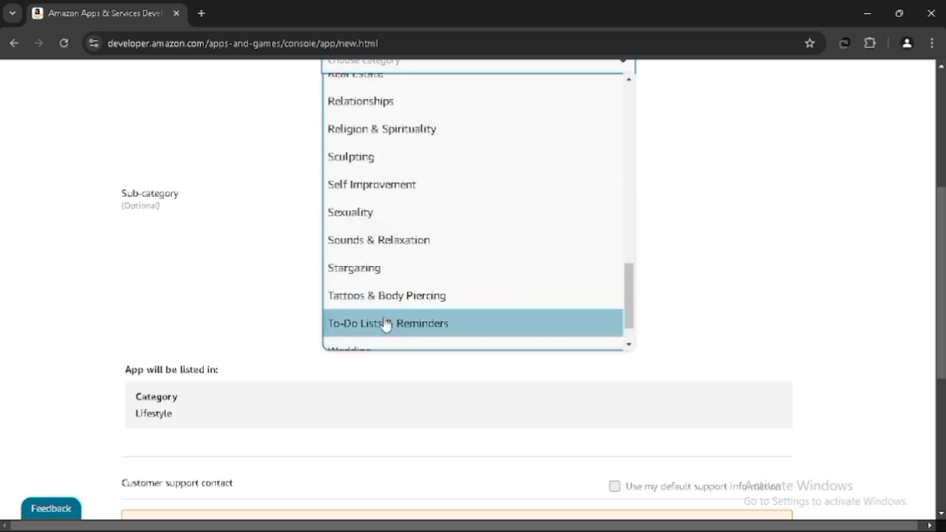
scroll(385, 323, "up", 1)
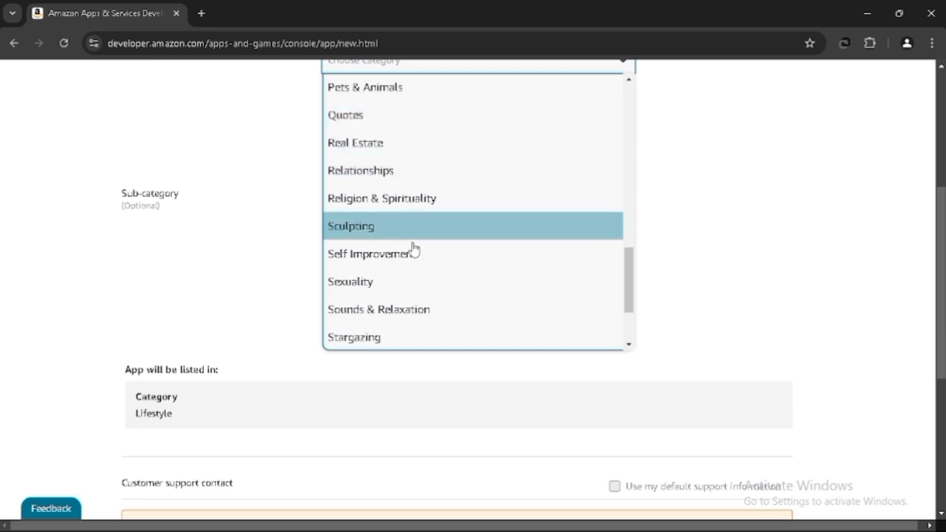
scroll(409, 249, "up", 8)
scroll(412, 255, "up", 6)
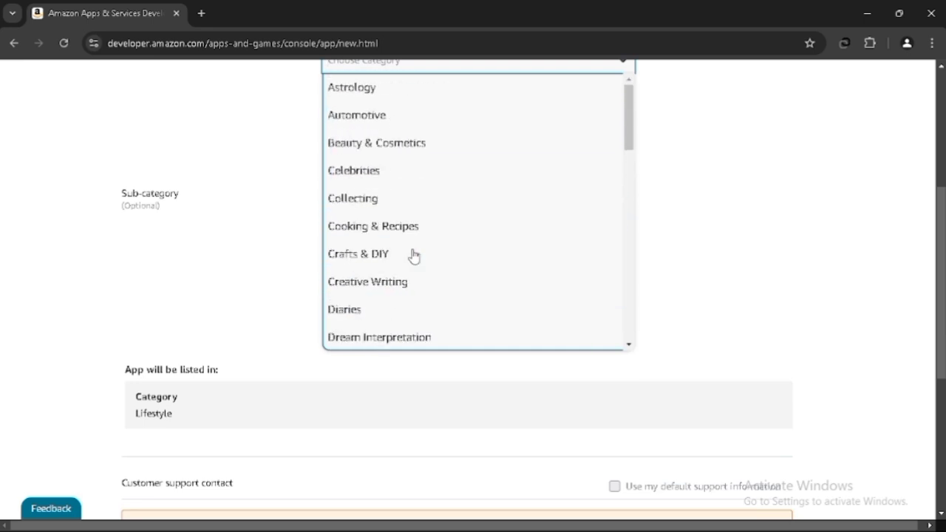
- Change the app category to News and choose Collaborative Blogs as the sub-category
left_click(398, 280)
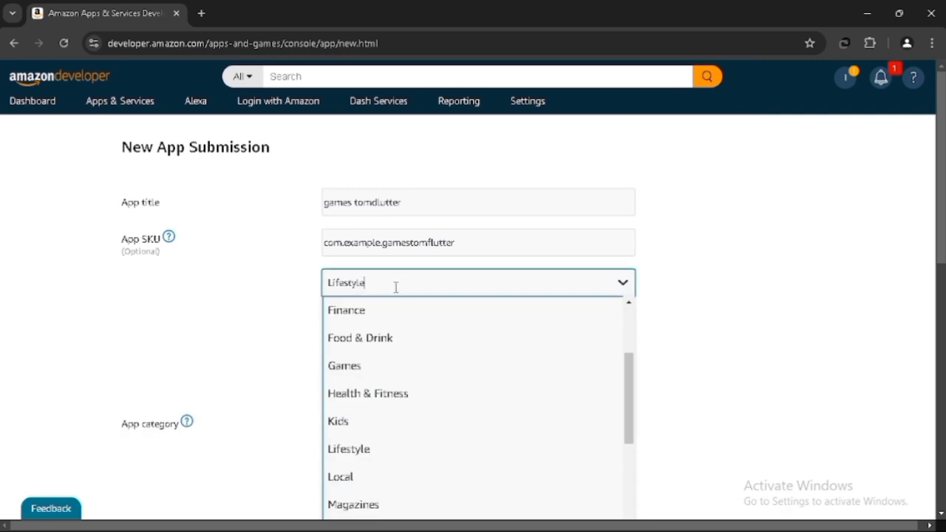
scroll(473, 347, "down", 1)
scroll(460, 355, "down", 1)
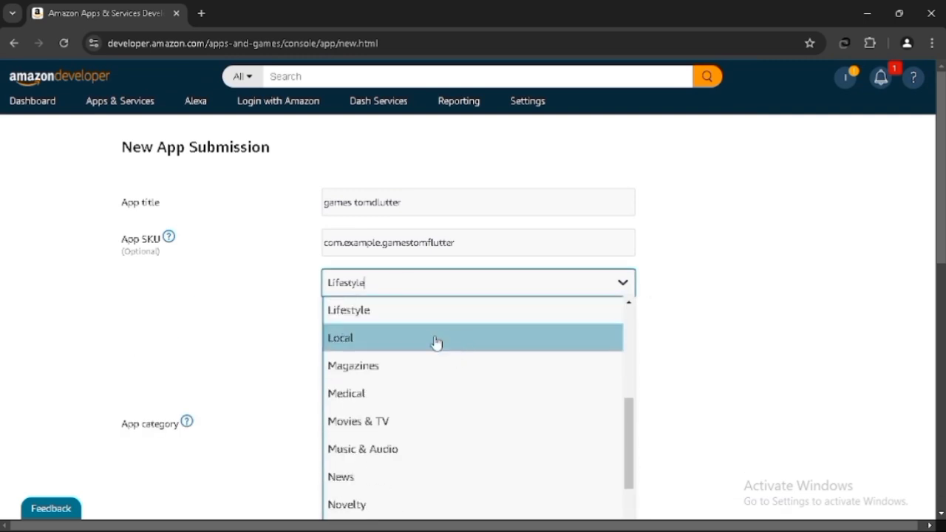
left_click(405, 477)
left_click(465, 341)
scroll(739, 377, "down", 2)
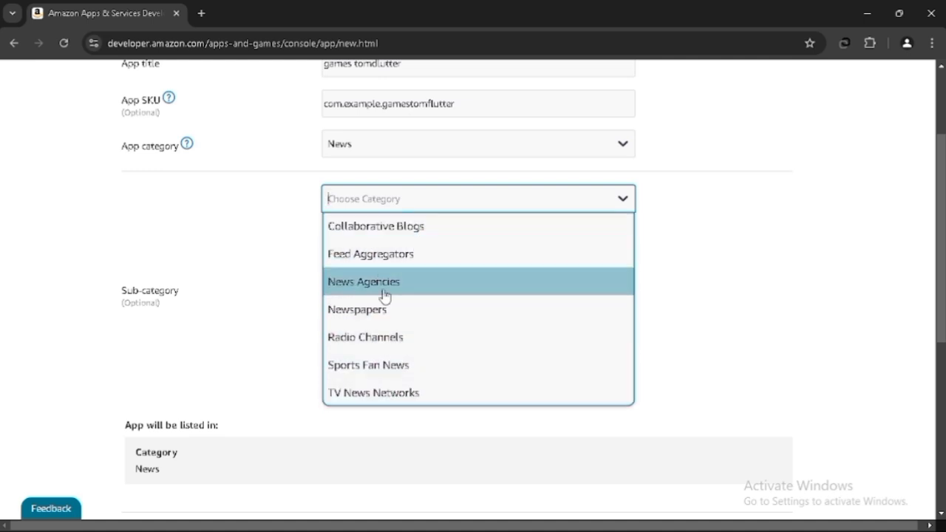
left_click(389, 235)
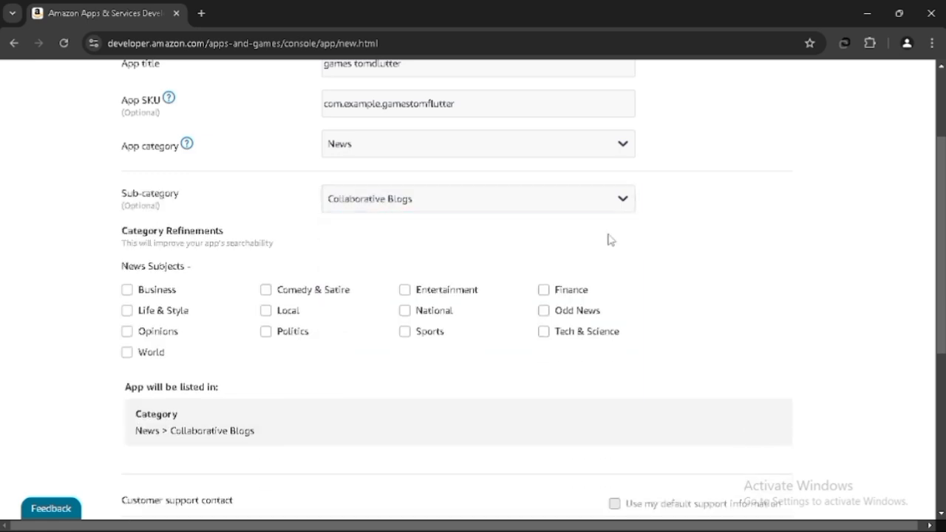
- Tick the News Subjects refinements Life & Style, Local, National and World
scroll(609, 239, "down", 2)
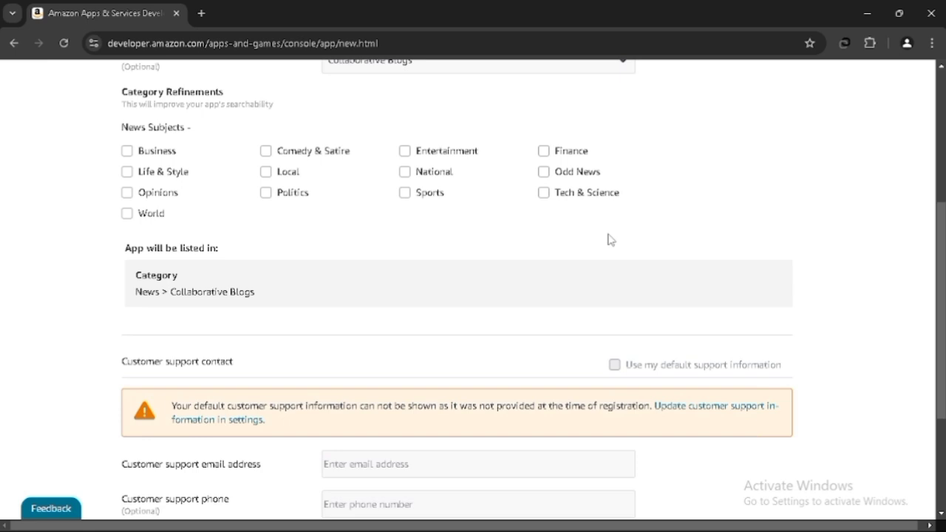
left_click(128, 172)
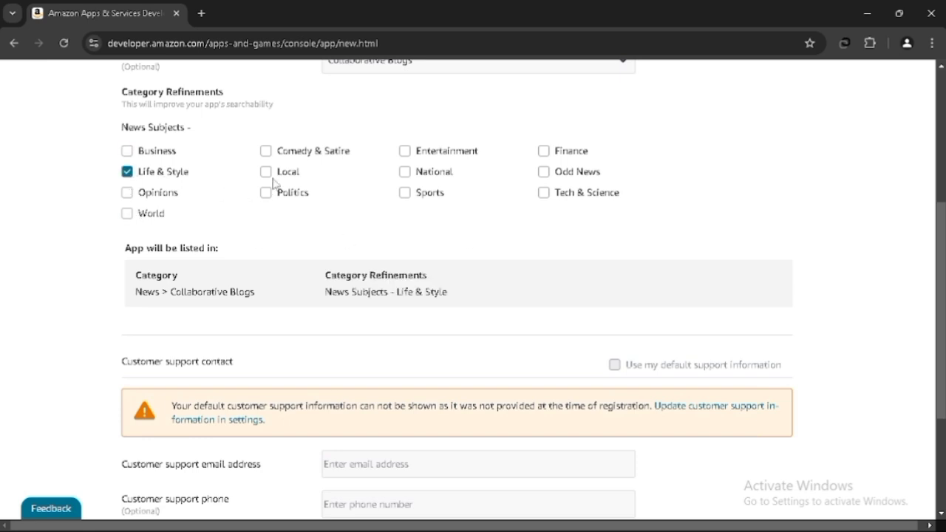
left_click(268, 176)
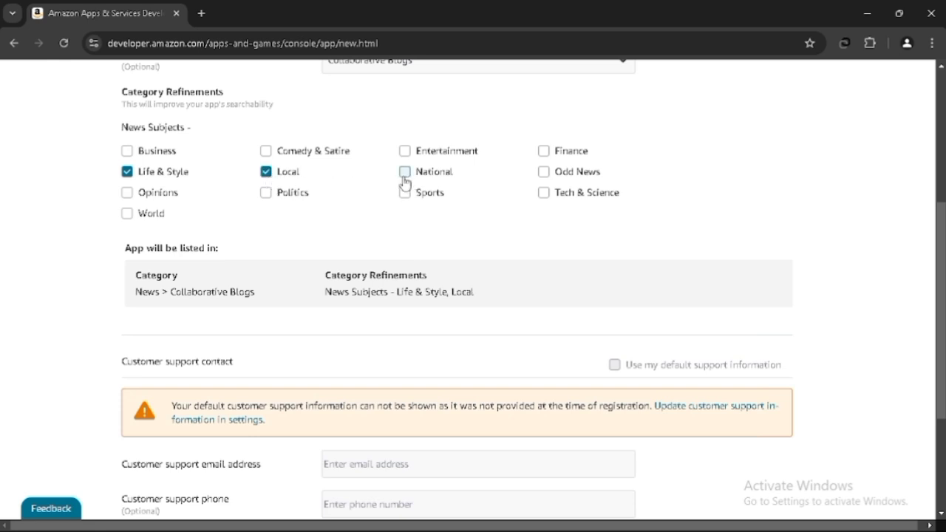
left_click(405, 177)
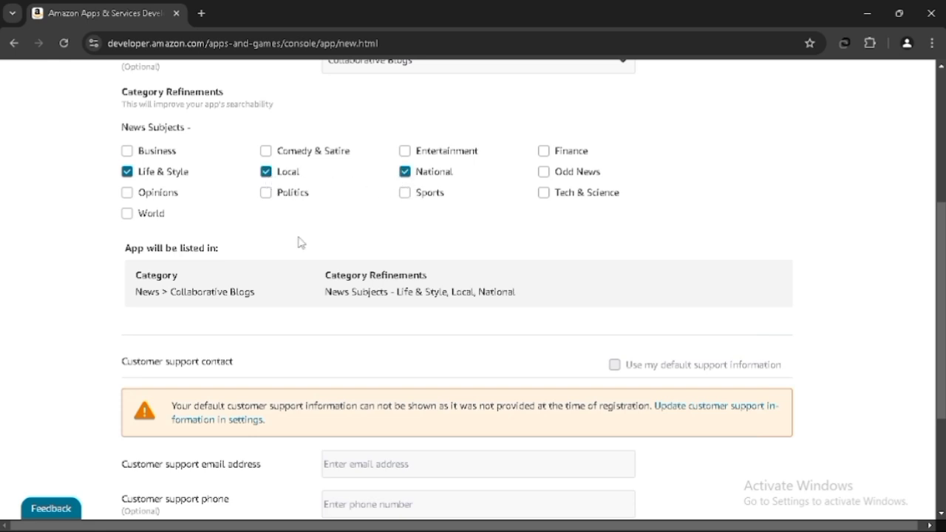
left_click(140, 216)
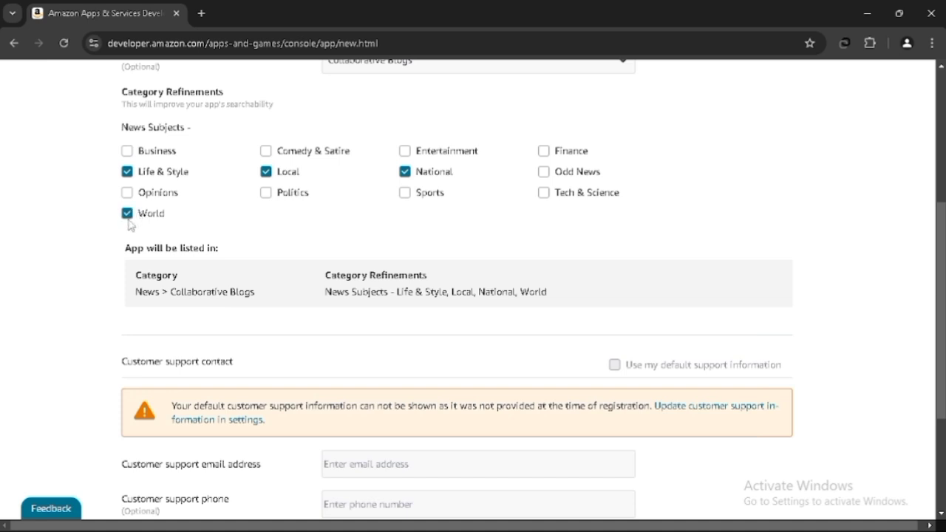
scroll(106, 270, "down", 1)
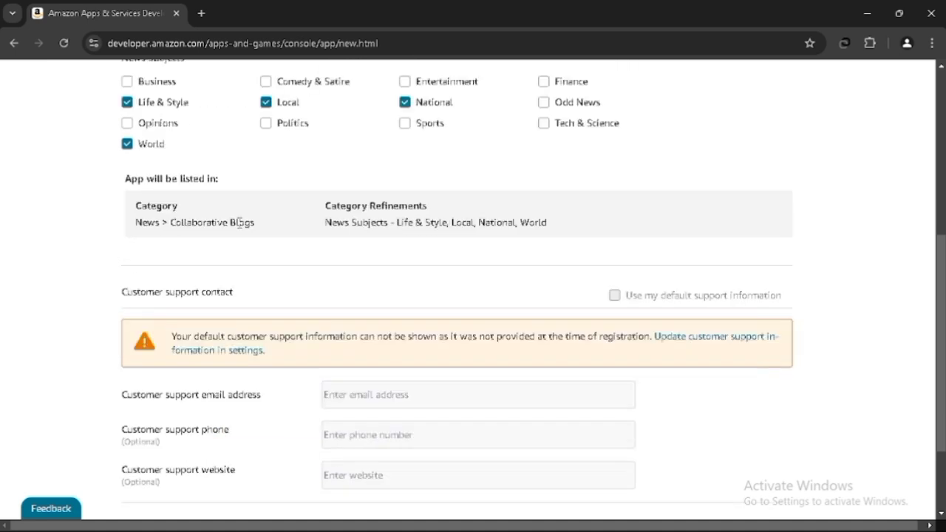
scroll(255, 231, "down", 1)
scroll(255, 232, "down", 1)
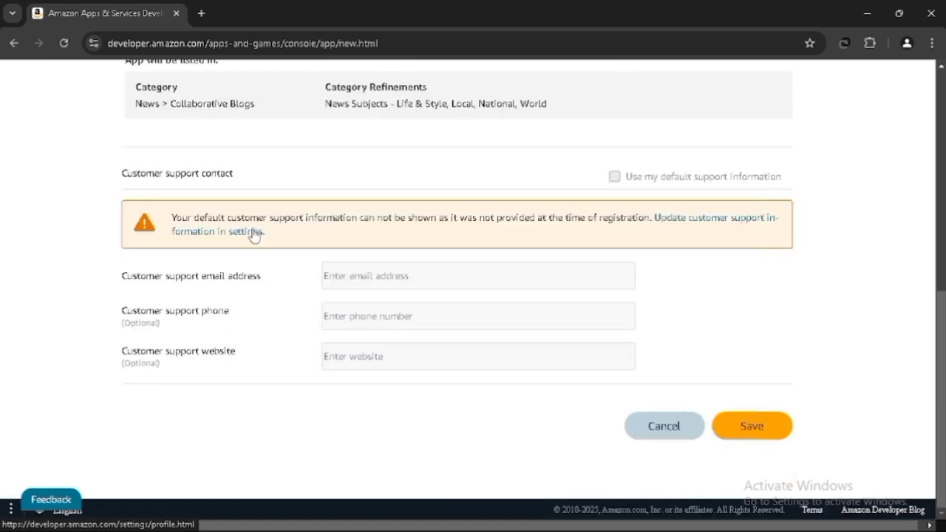
left_click(395, 275)
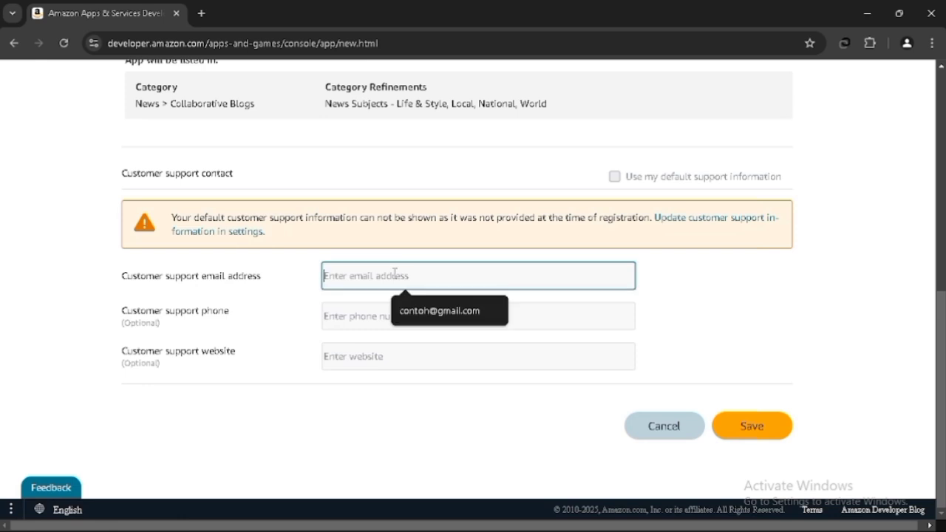
left_click(423, 317)
left_click(399, 319)
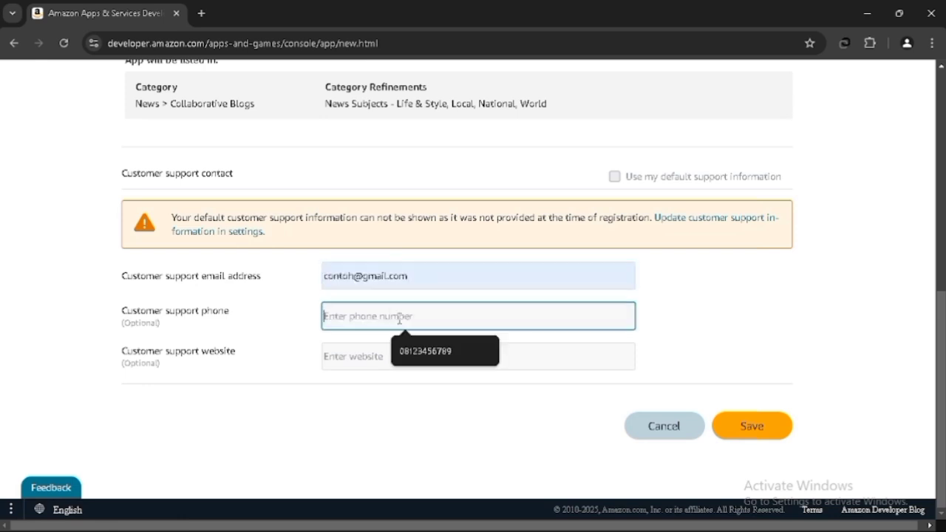
left_click(416, 353)
left_click(412, 356)
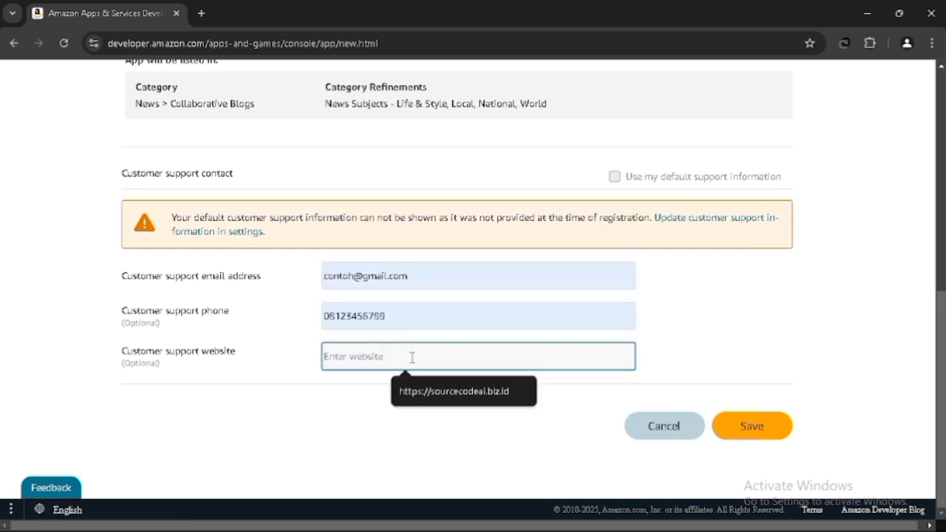
left_click(456, 391)
left_click(745, 425)
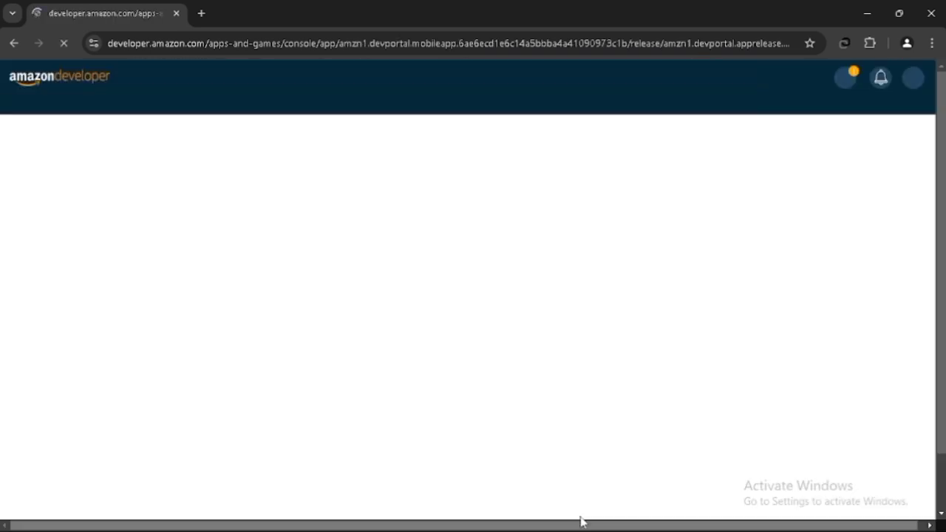
mouse_move(585, 530)
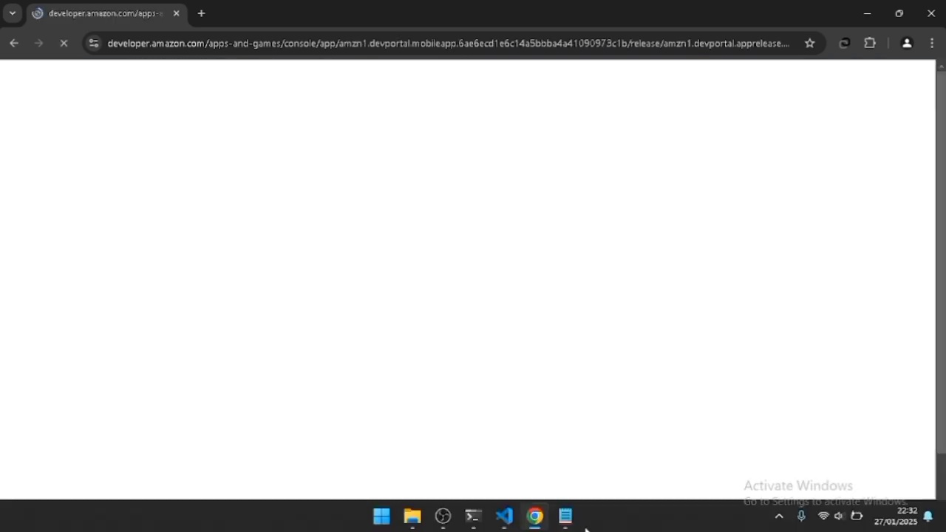
- Switch to Notepad and add a new line 'LANGKAH KEDUA UPLOUD FILE MASTERNYA' after a blank line
left_click(565, 516)
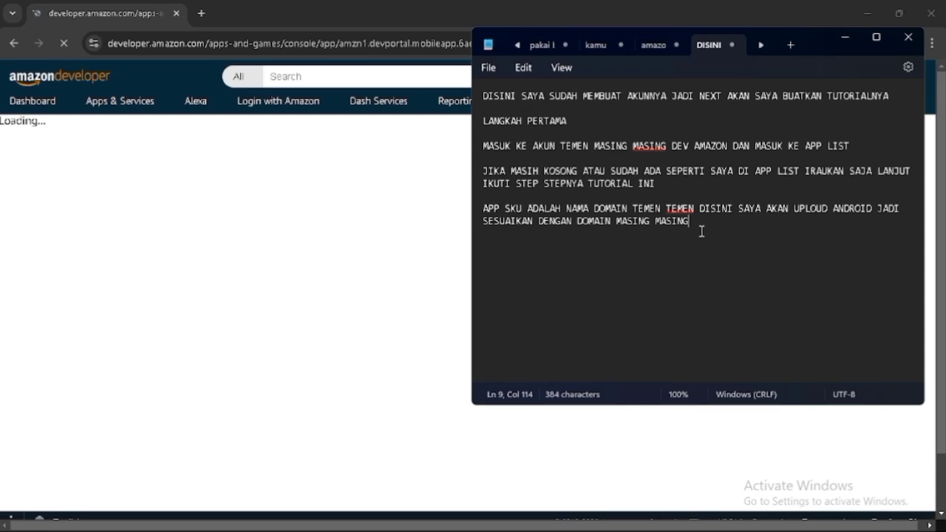
key("Return")
key("Return")
type("langkah kedua")
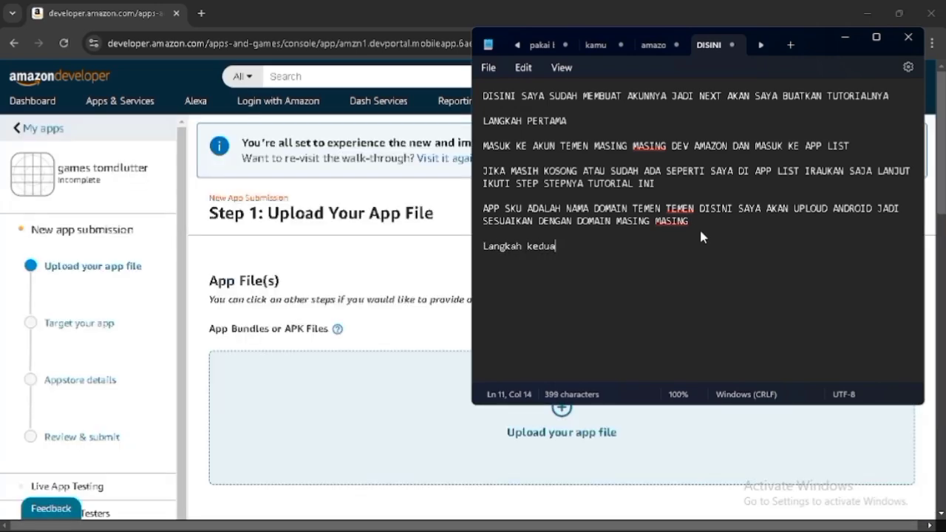
key("ctrl+shift+Left")
key("ctrl+shift+Left")
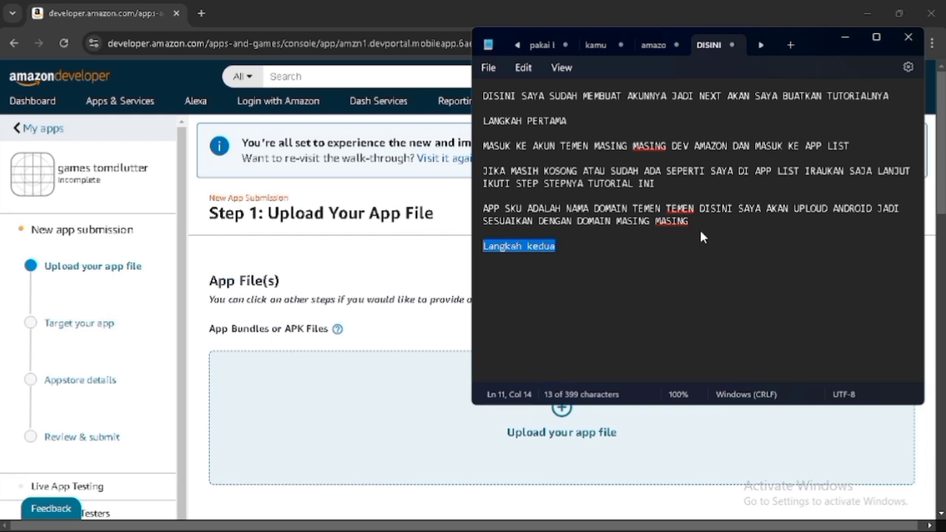
type("LANGKAH KEDUA")
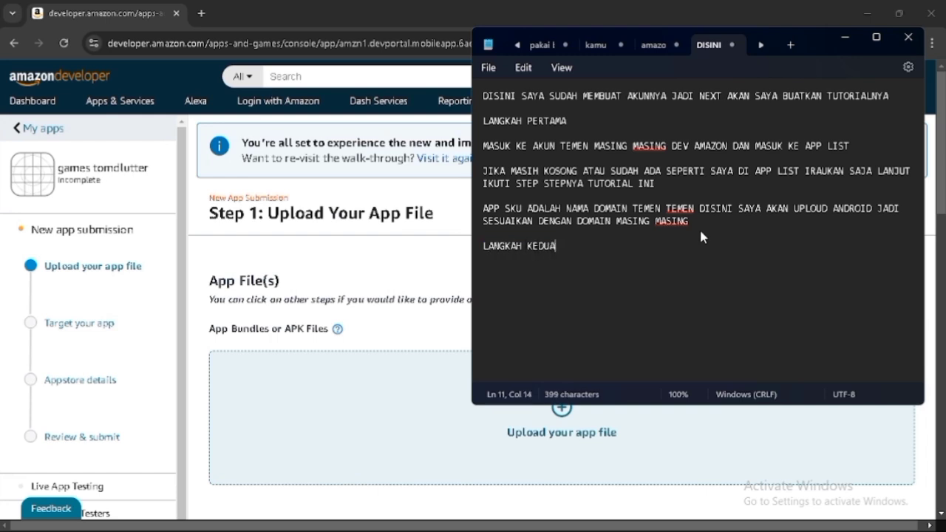
type(" UPLOUD FILE MASTE")
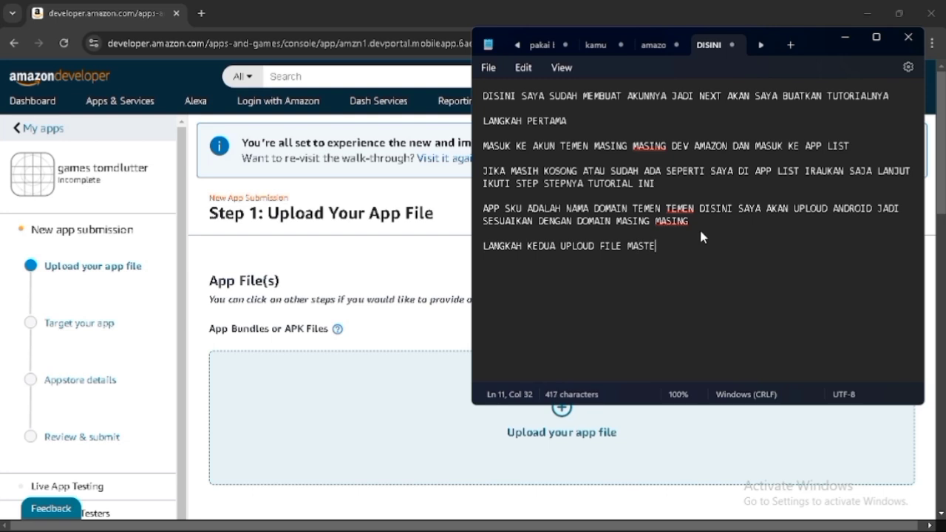
type("RNYA DISI")
- Complete the Notepad line with 'DISINI IKUTI STEP BY STEP VIDEO INI' and start a new line
key("BackSpace")
type("NI IKUTI STEP BY STEP VIDEO INI")
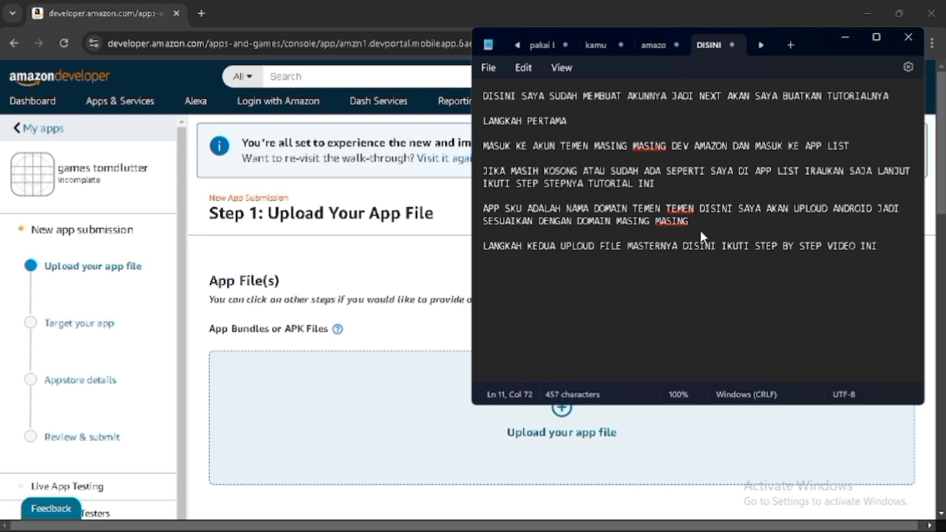
key("Return")
- Switch to the browser and upload the app file app-release.aab in the App Bundles or APK Files area
key("alt+Tab")
scroll(416, 382, "down", 3)
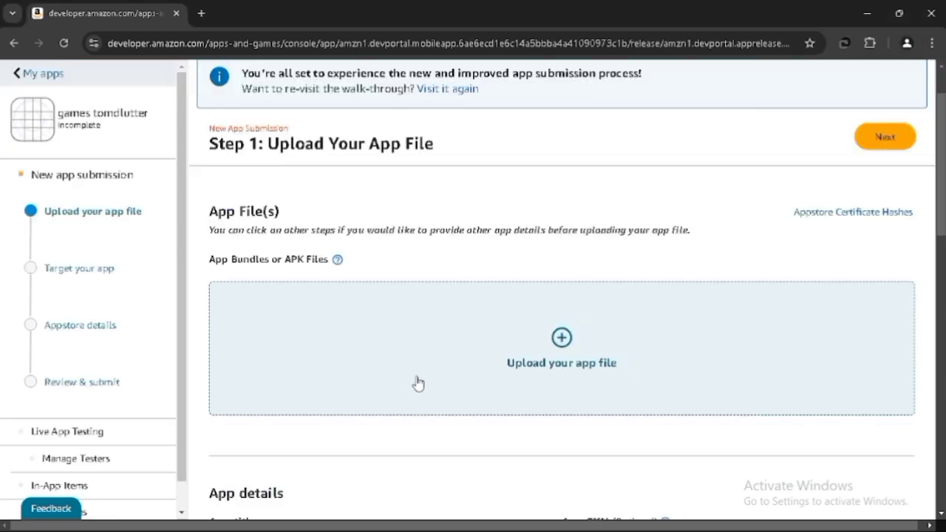
left_click(607, 174)
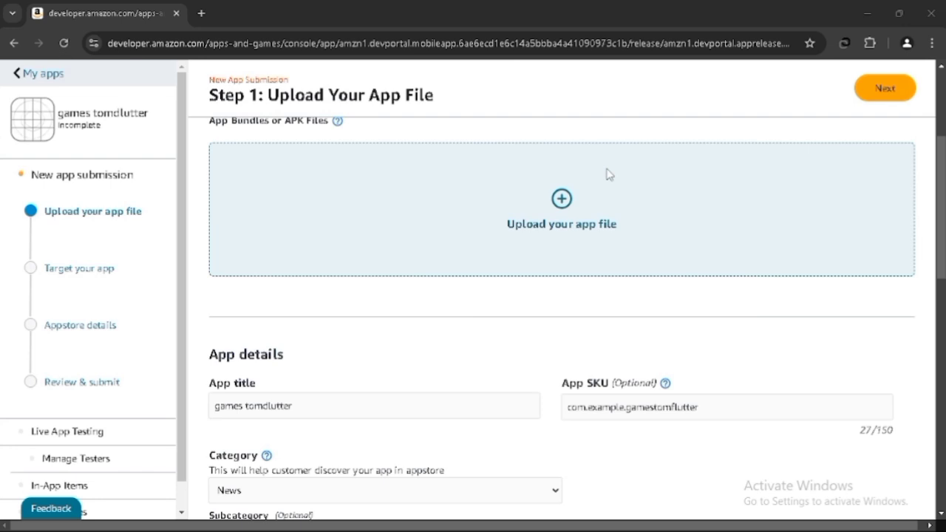
double_click(165, 152)
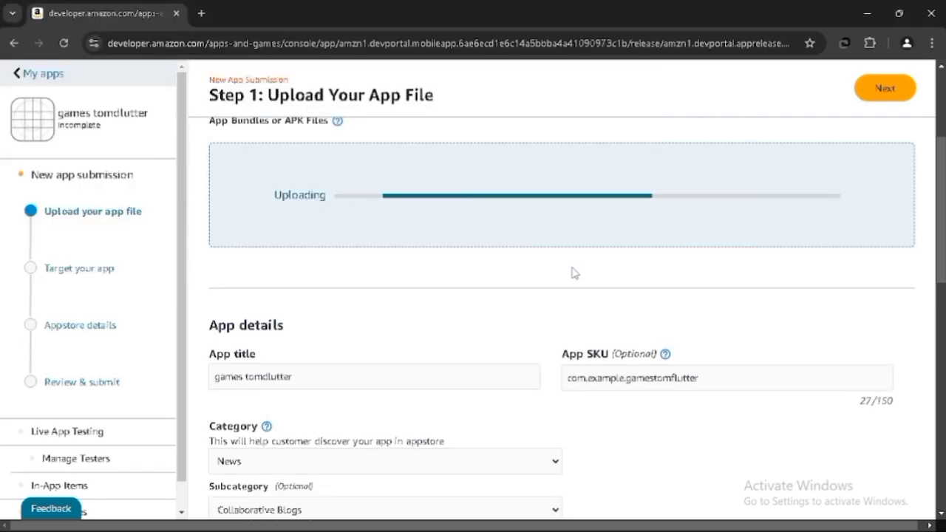
- Tick English under Language Support in the app details
scroll(574, 273, "up", 2)
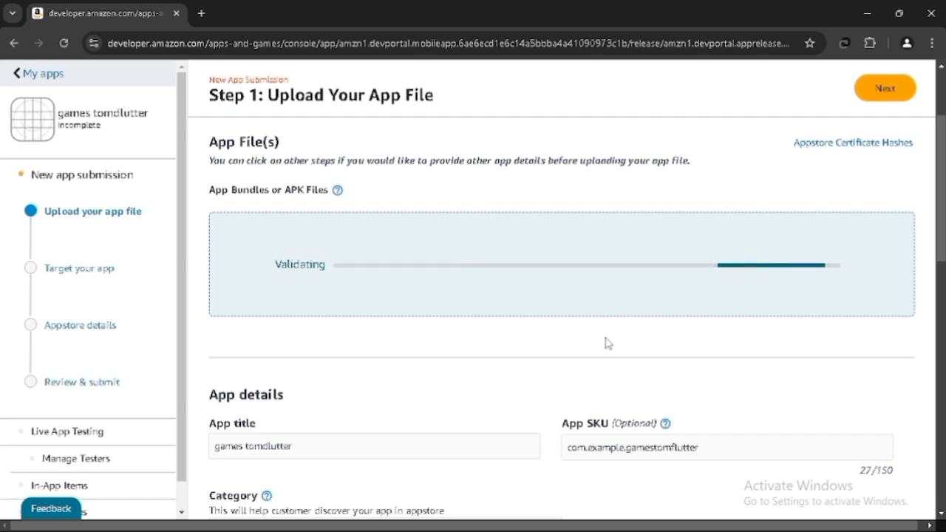
left_click(269, 447)
left_click(436, 416)
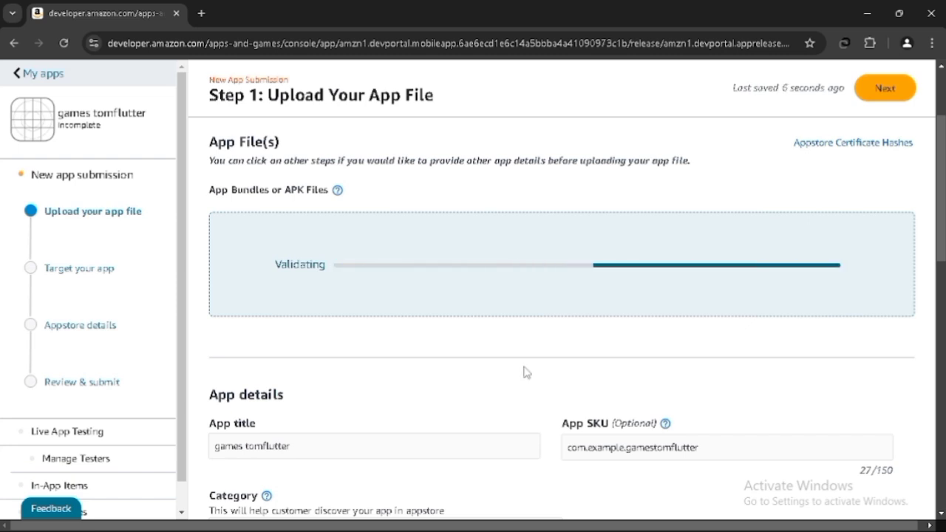
scroll(524, 372, "down", 3)
scroll(524, 371, "down", 3)
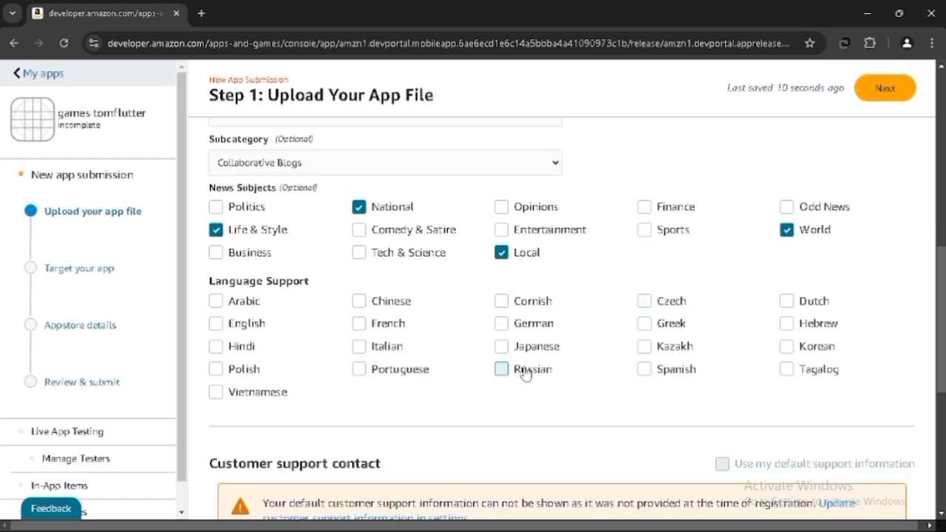
left_click(230, 326)
scroll(554, 387, "down", 4)
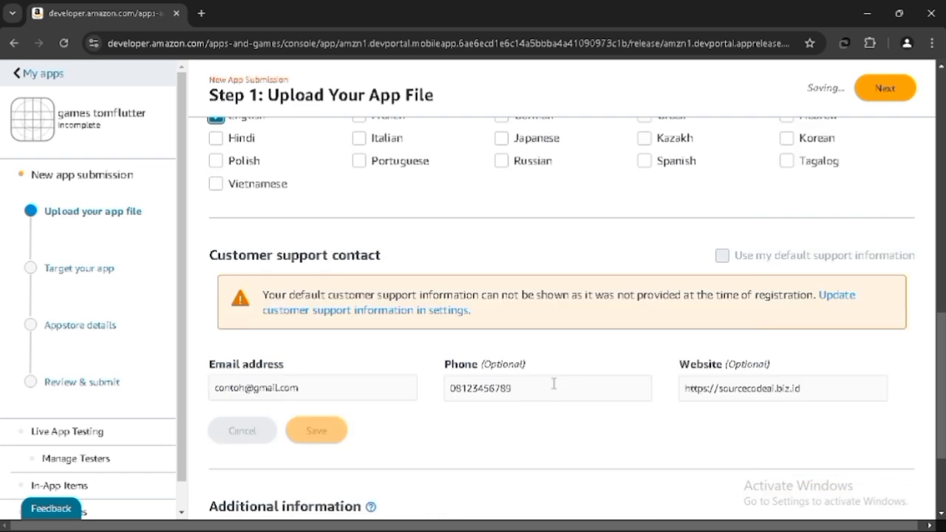
- Scroll through the submission form while the uploaded app file is validated
scroll(553, 384, "up", 1)
scroll(553, 383, "down", 2)
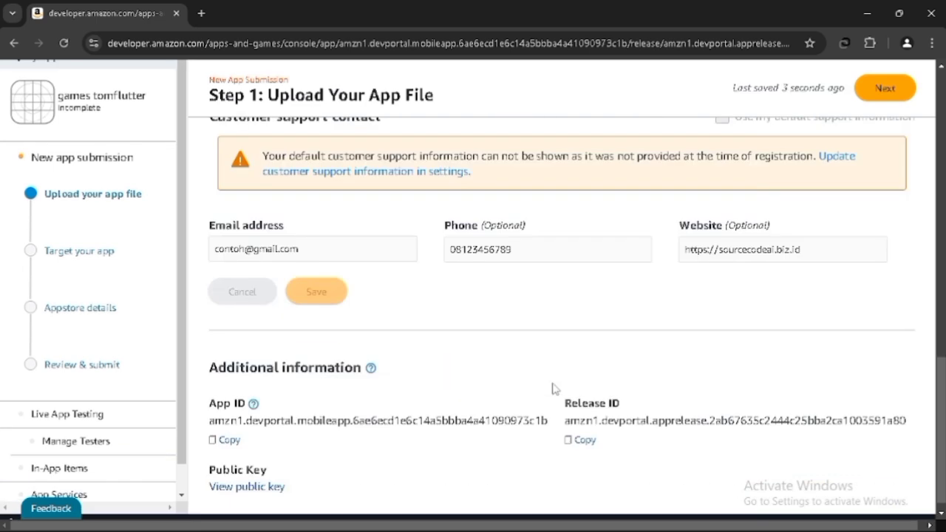
scroll(554, 386, "up", 15)
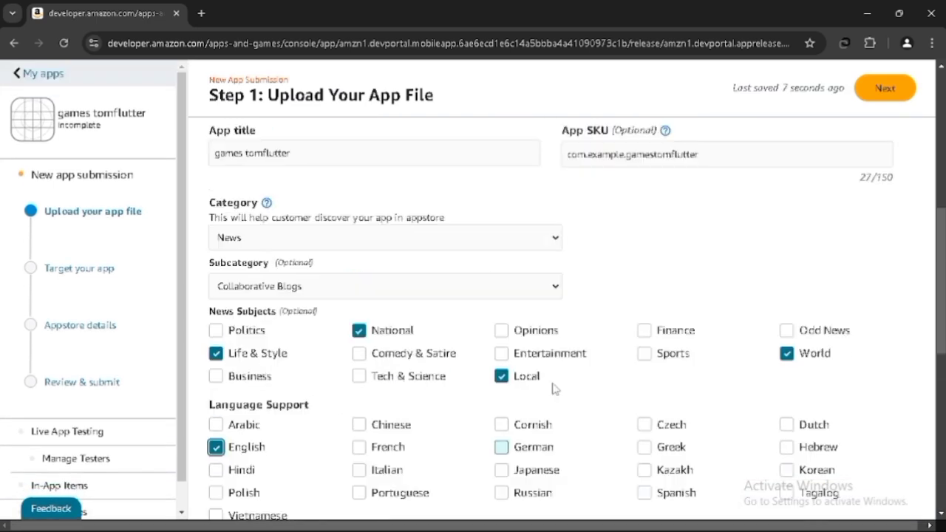
scroll(579, 298, "down", 2)
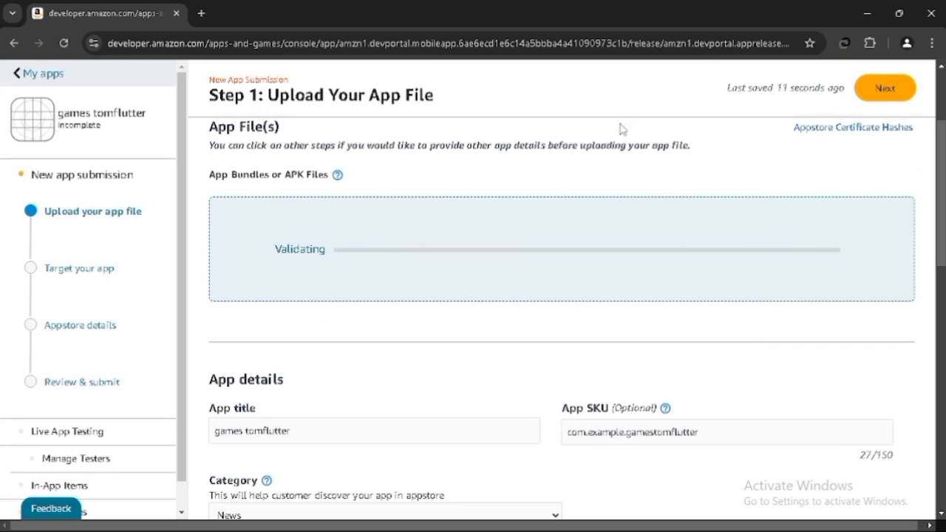
scroll(621, 363, "down", 1)
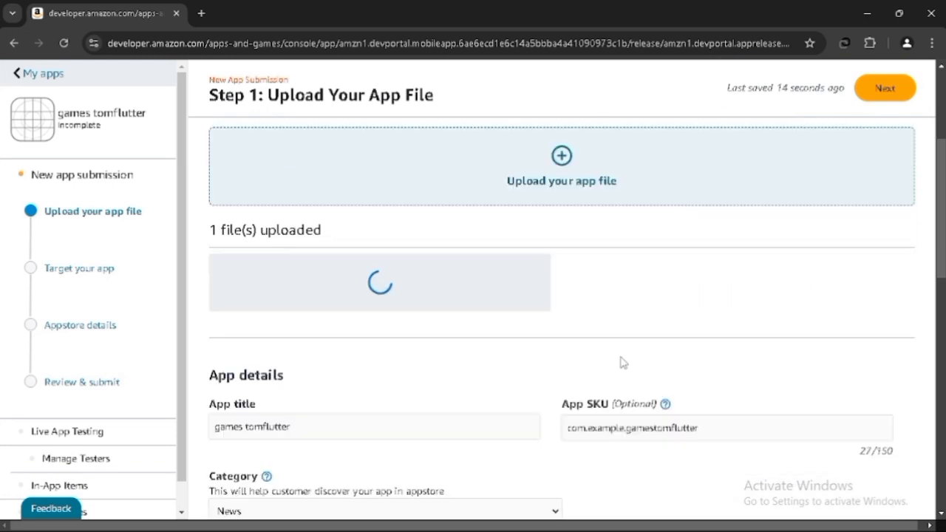
- In Notepad, add the line 'JIKA SUDAH TERUPLOUD JANGAN LUPA UNTUK MENCENTANG APPLY DRMNYA' and return to the browser
left_click(565, 516)
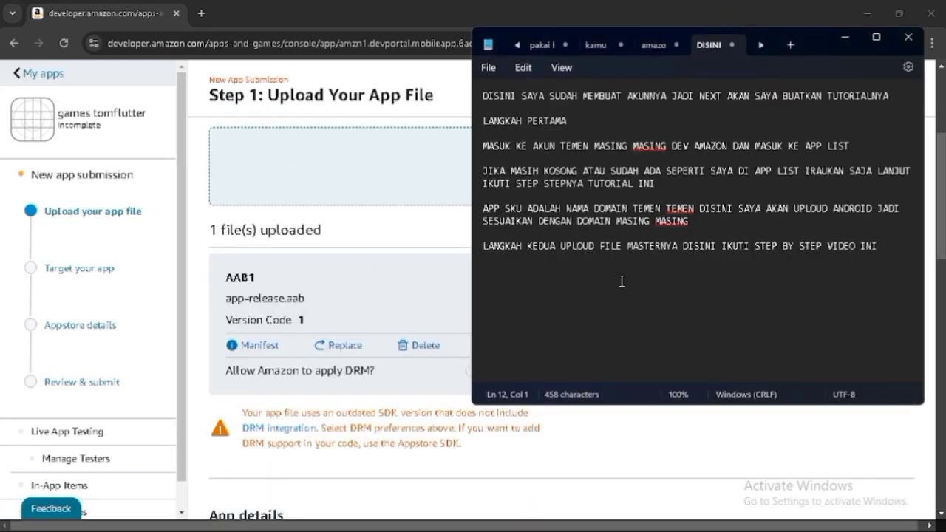
key("Return")
type("JIKA SUDAH TER")
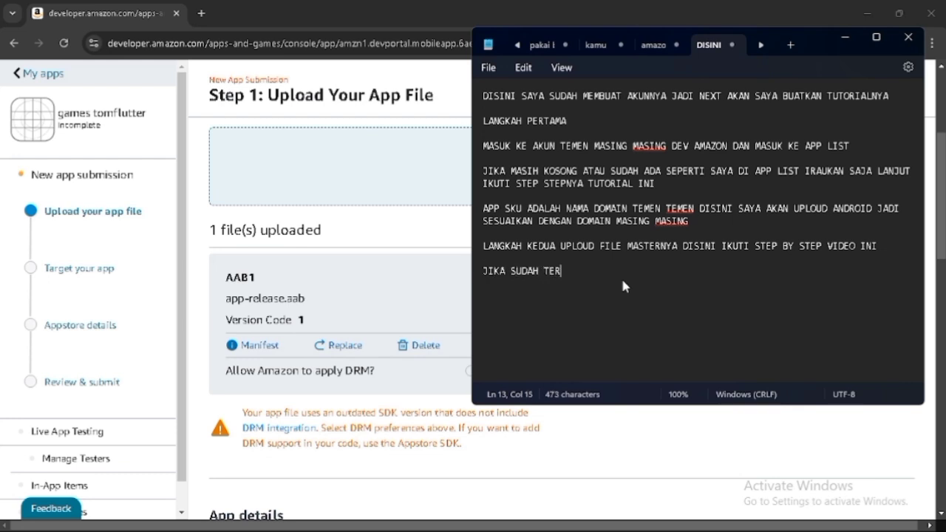
type("UPLOUD JAN")
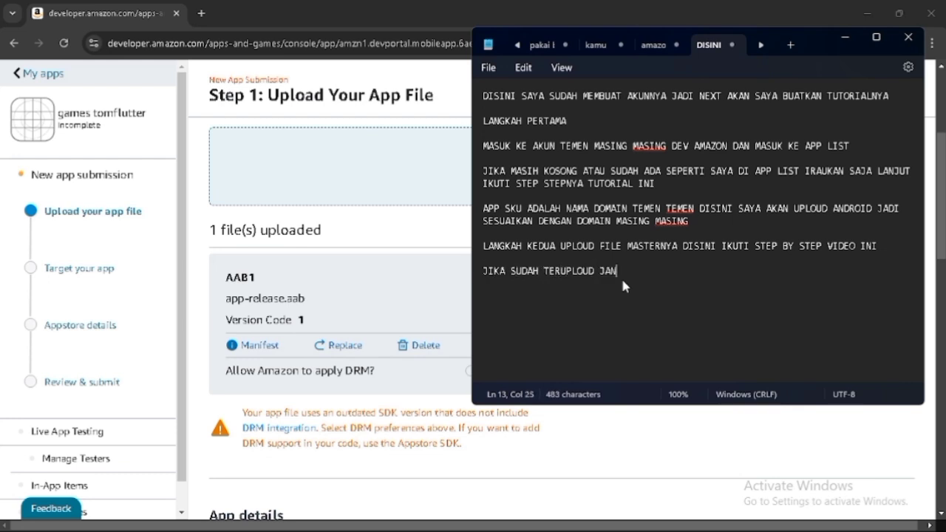
type("GAN LUPA UNTUK MEN")
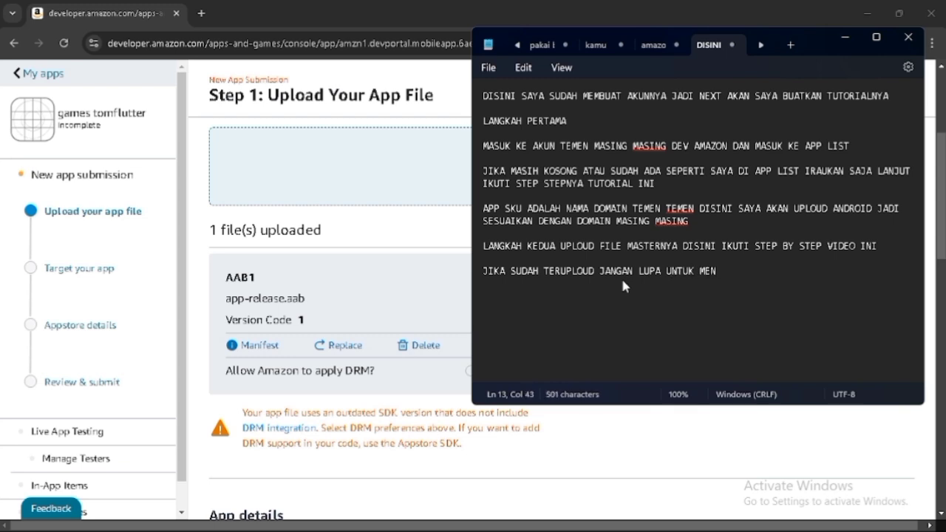
type("CENTANG")
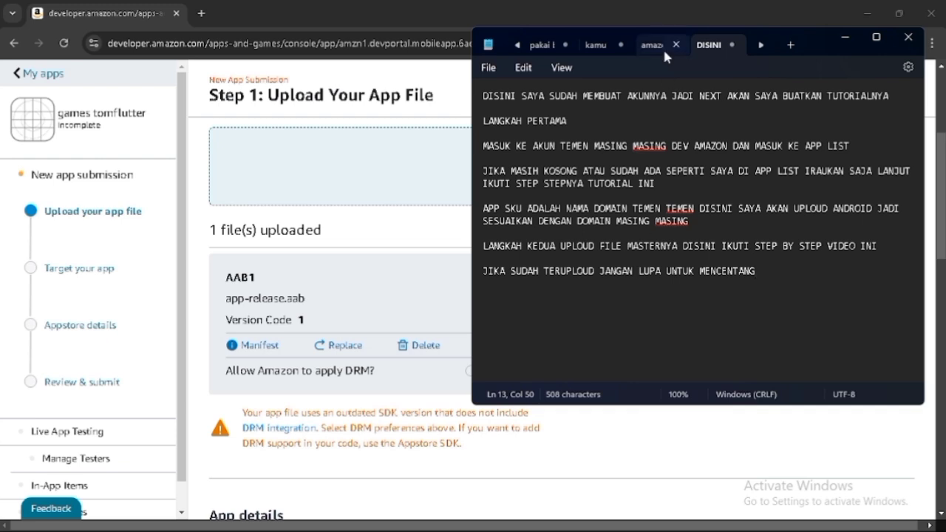
left_click_drag(813, 37, 840, 37)
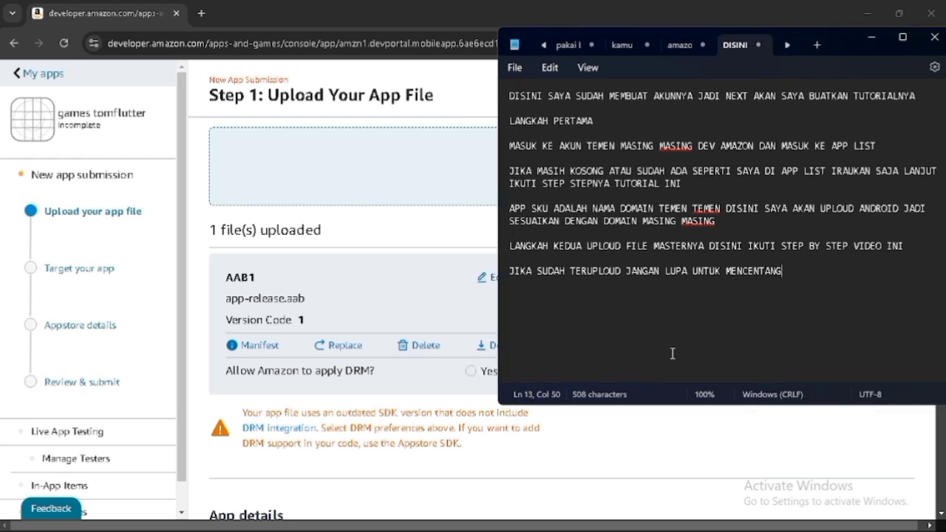
type("APPLY DRMNYA")
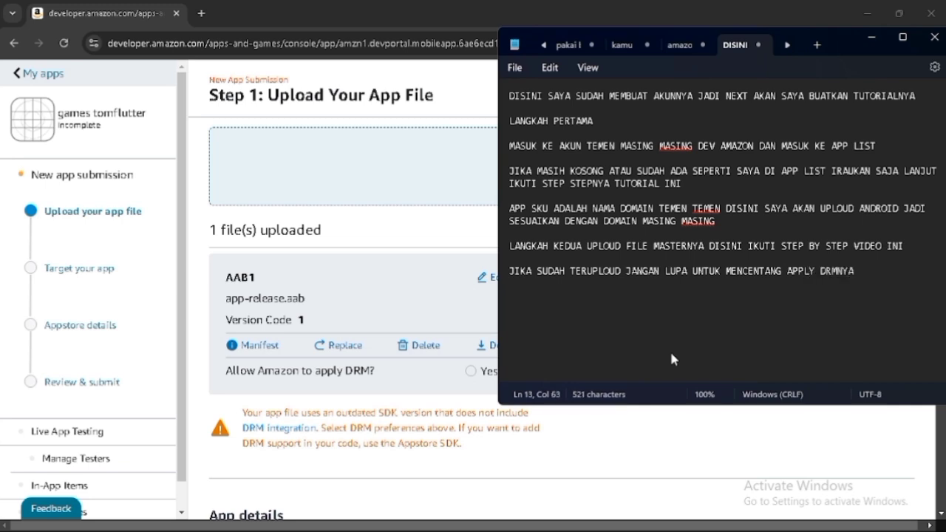
key("Return")
key("alt+Tab")
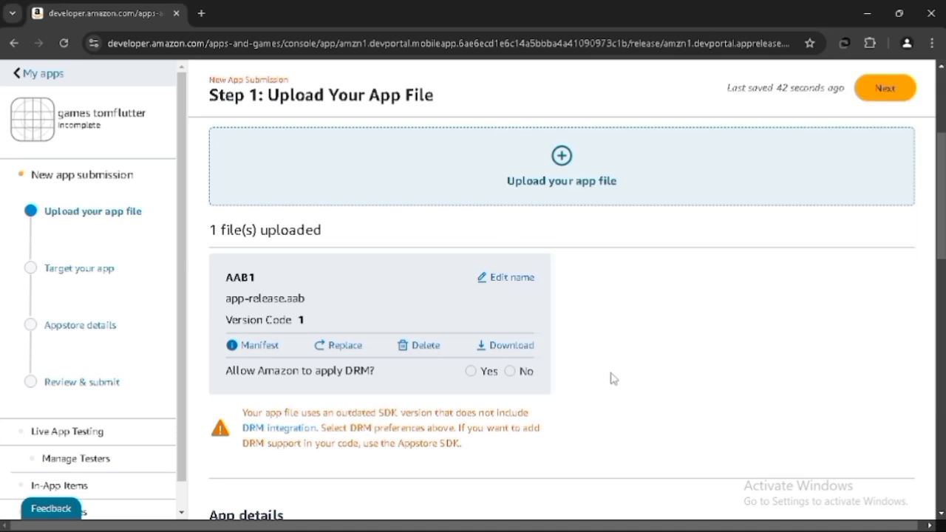
- Choose Yes to allow Amazon to apply DRM to the uploaded file and proceed to Step 2
left_click_drag(216, 379, 401, 382)
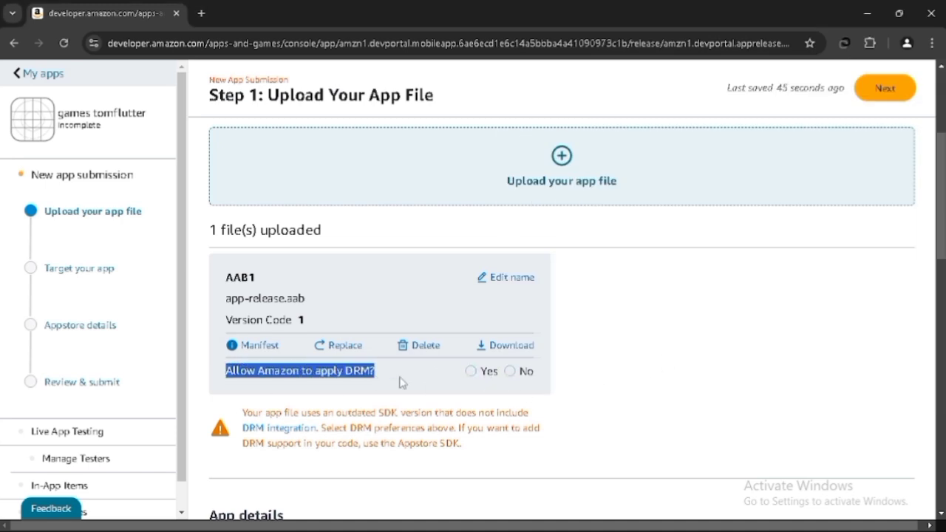
left_click(470, 371)
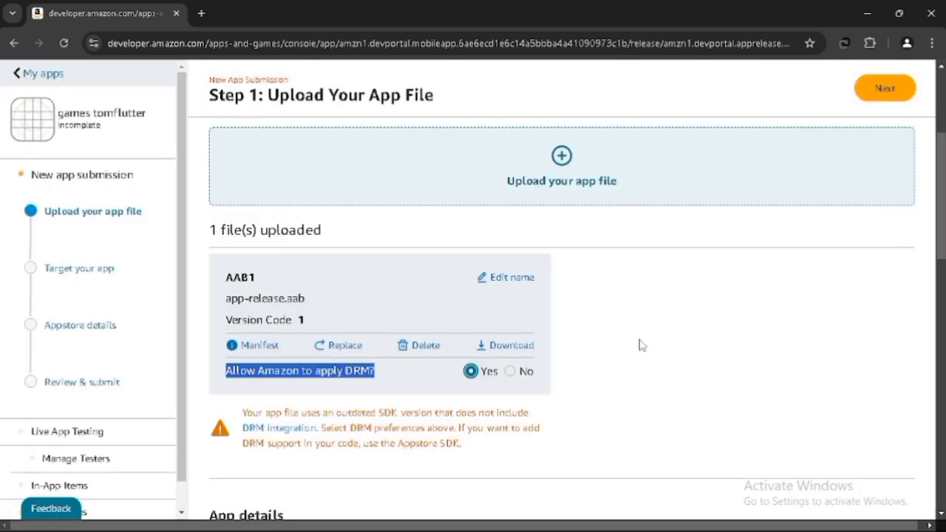
left_click(642, 345)
scroll(642, 346, "down", 10)
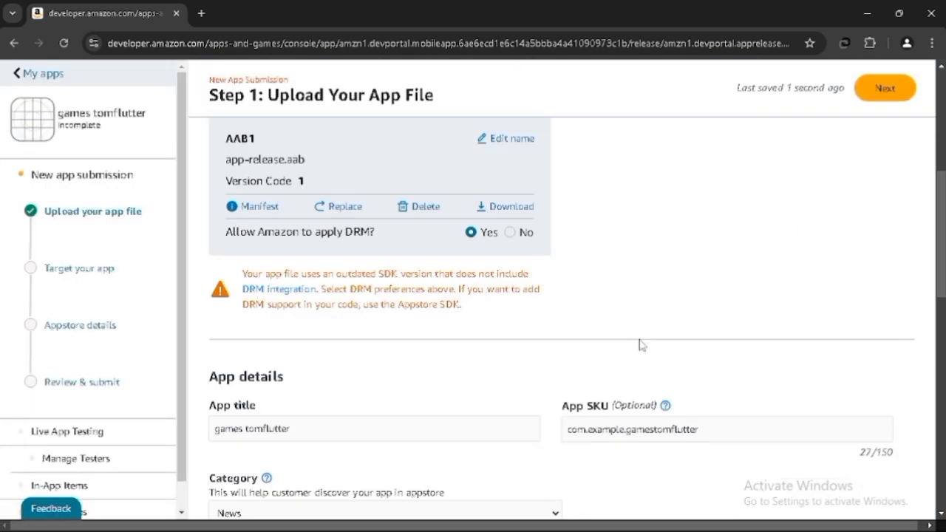
scroll(743, 260, "up", 10)
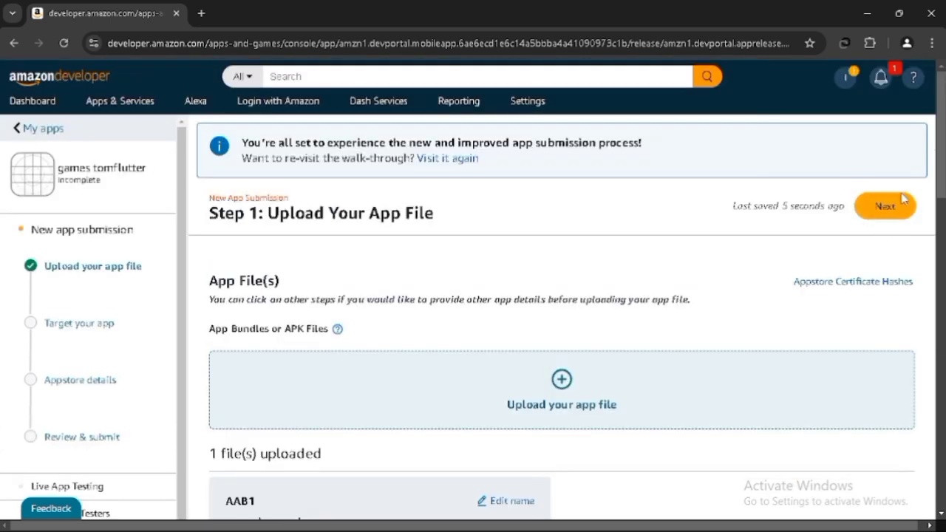
left_click(880, 212)
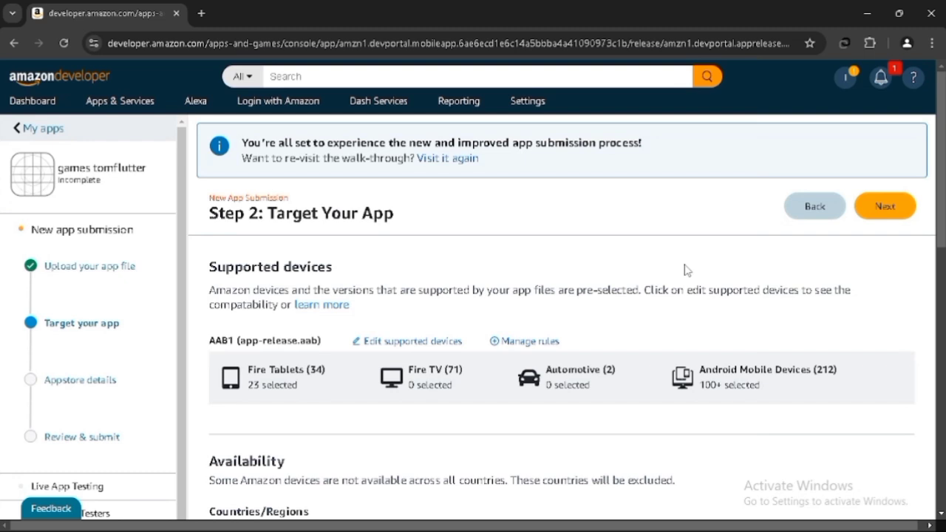
- Set the app's target audience to All age groups
scroll(685, 270, "down", 3)
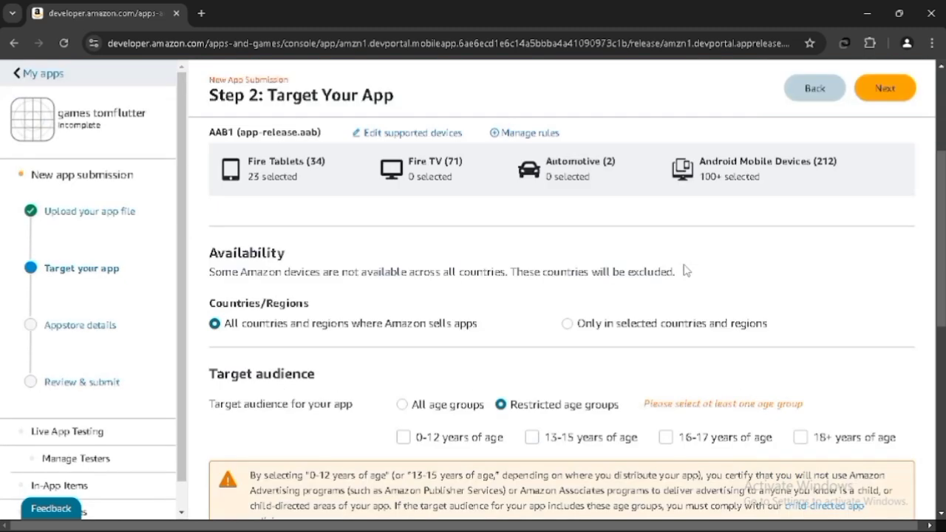
scroll(685, 270, "down", 1)
scroll(684, 269, "down", 2)
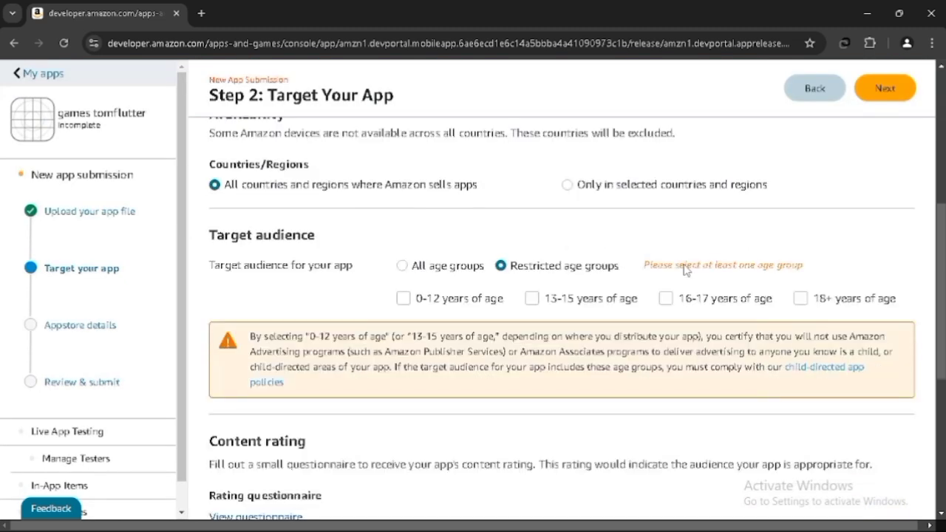
scroll(684, 264, "up", 1)
scroll(684, 265, "up", 5)
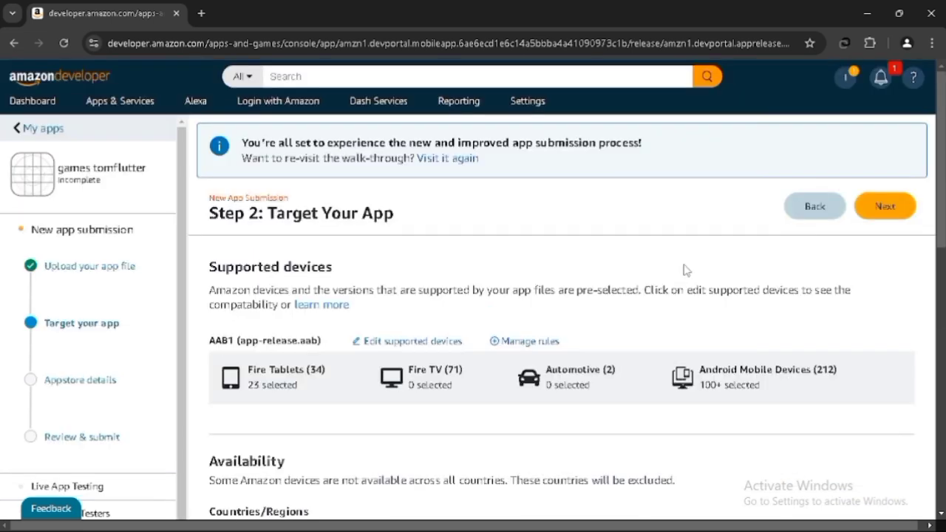
scroll(684, 266, "down", 3)
scroll(685, 270, "down", 2)
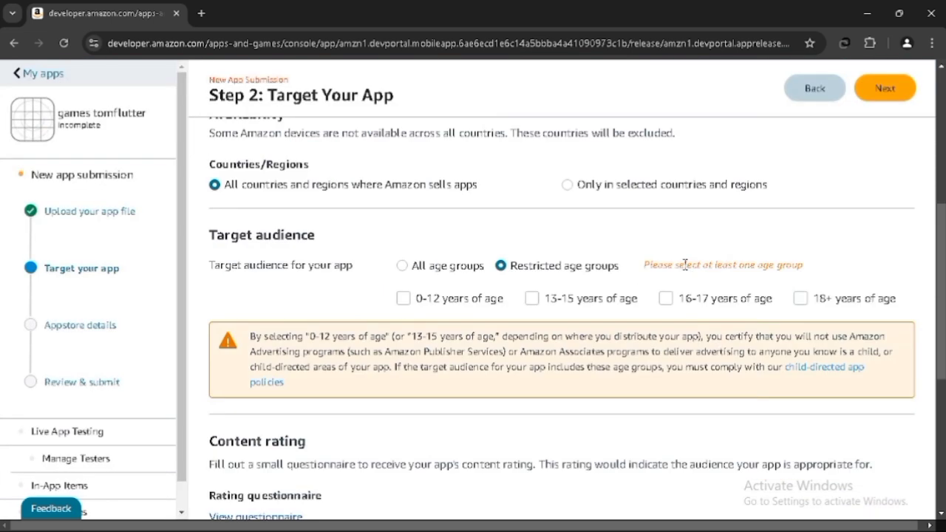
left_click(403, 299)
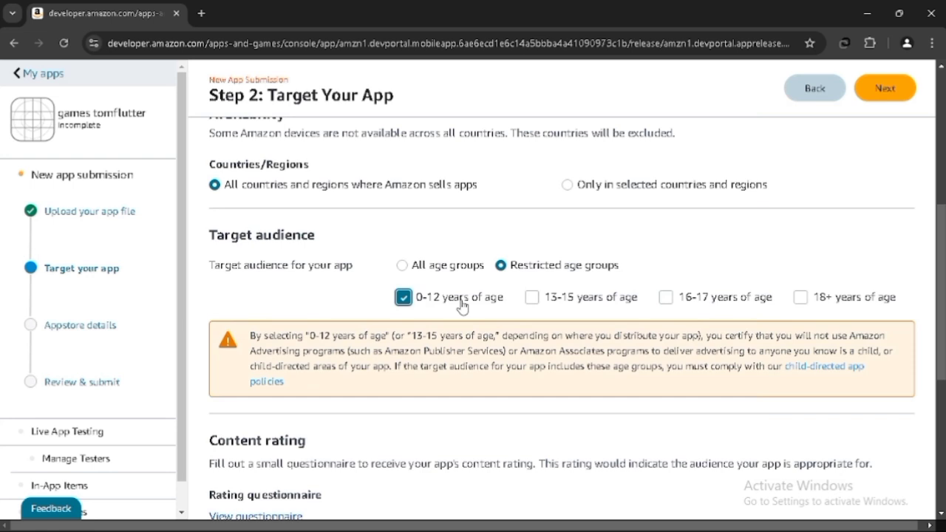
left_click(401, 265)
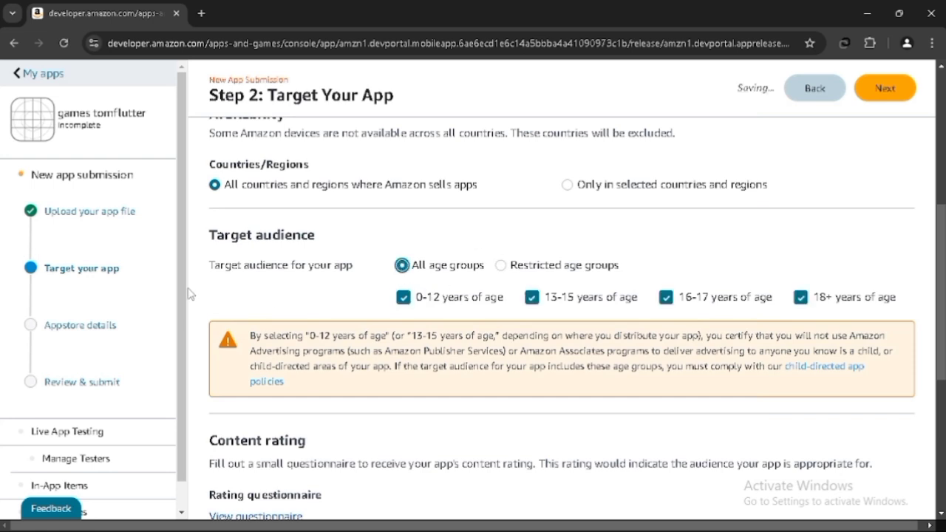
left_click_drag(205, 233, 329, 235)
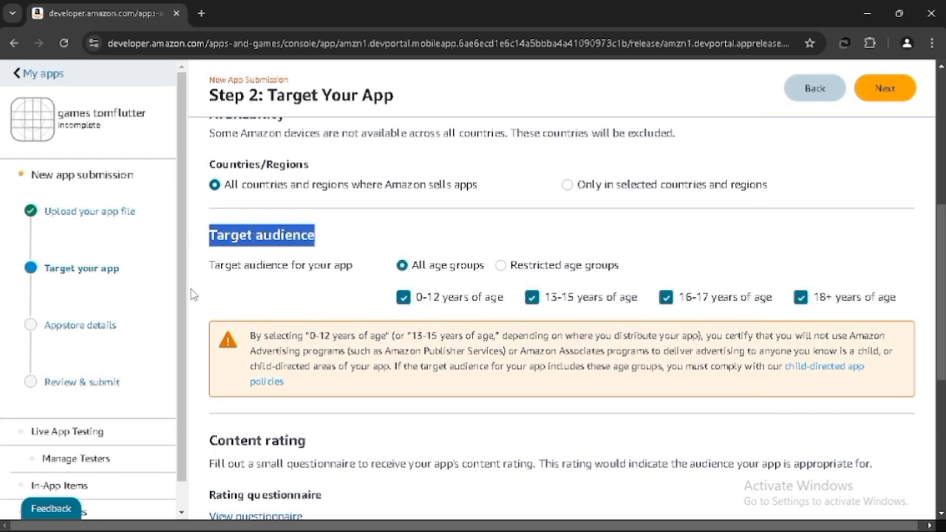
left_click_drag(384, 287, 909, 291)
left_click(660, 263)
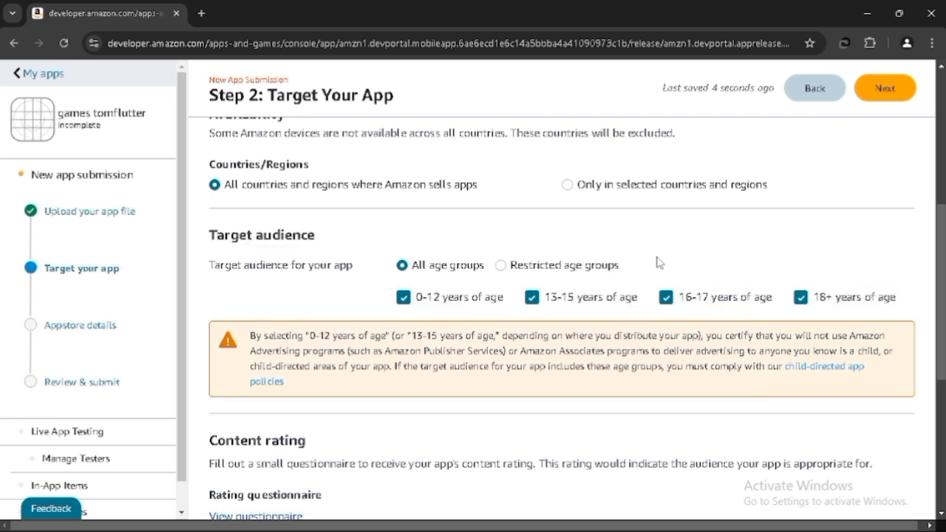
- Open the content rating questionnaire
scroll(376, 314, "down", 5)
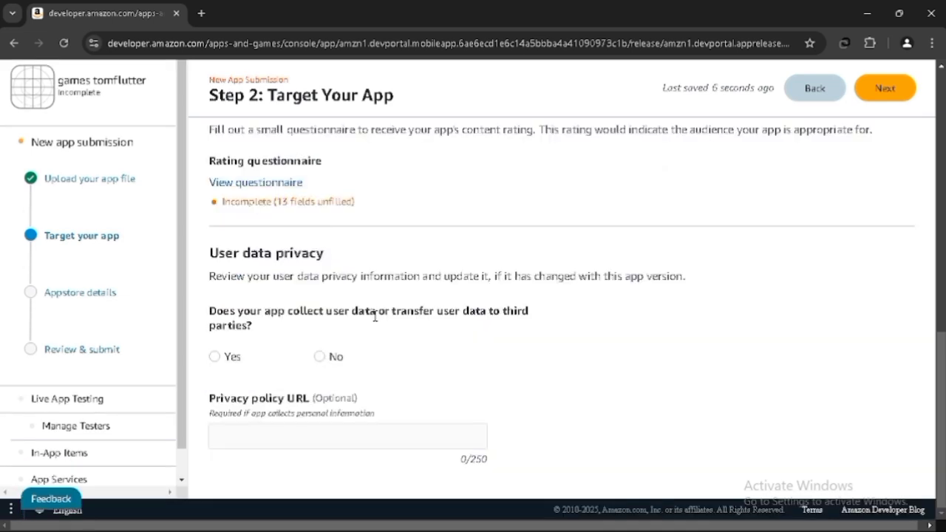
left_click(240, 182)
mouse_move(612, 518)
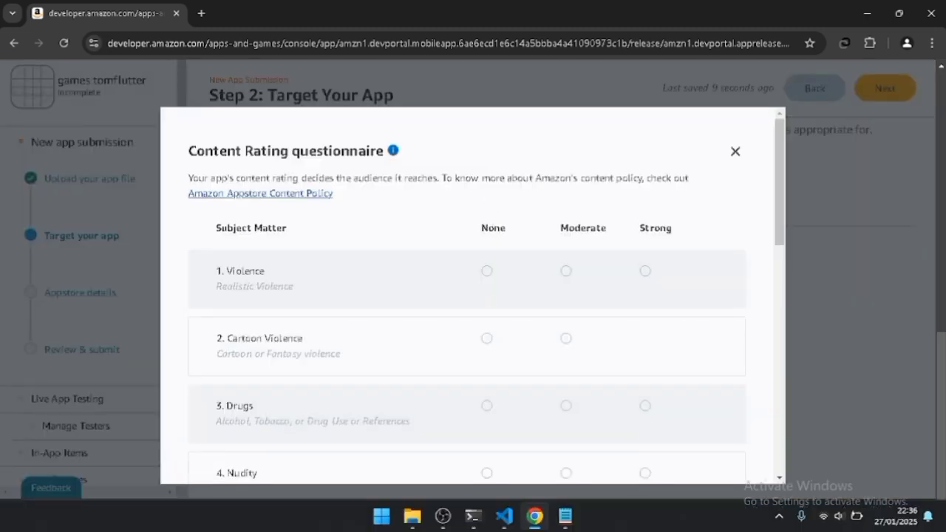
- In Notepad, add the line 'questioner wajib di isi' and return to the browser
left_click(566, 517)
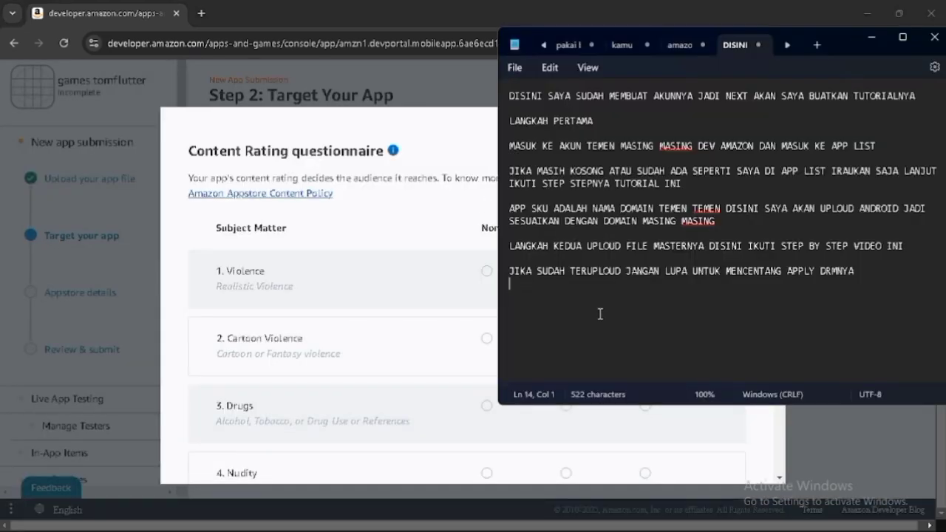
type("questioner wajib ")
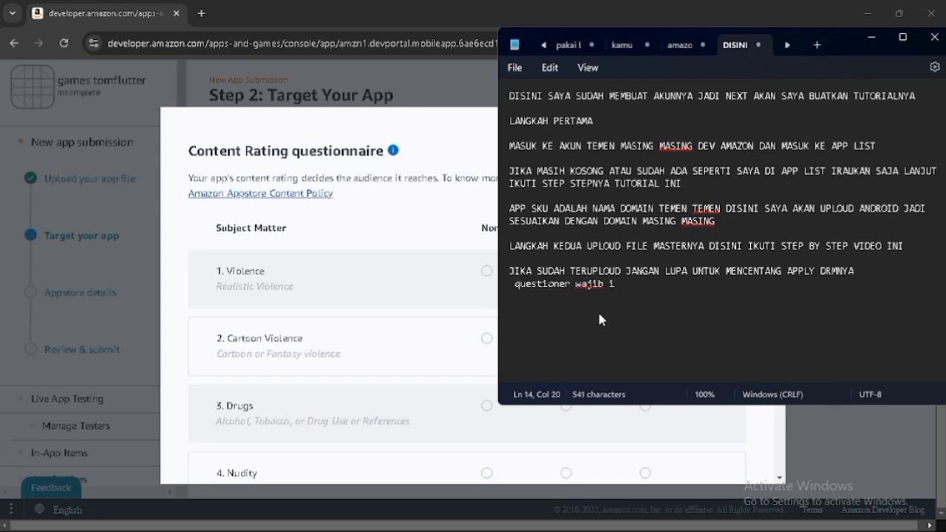
type("di isi")
key("Return")
key("alt+Tab")
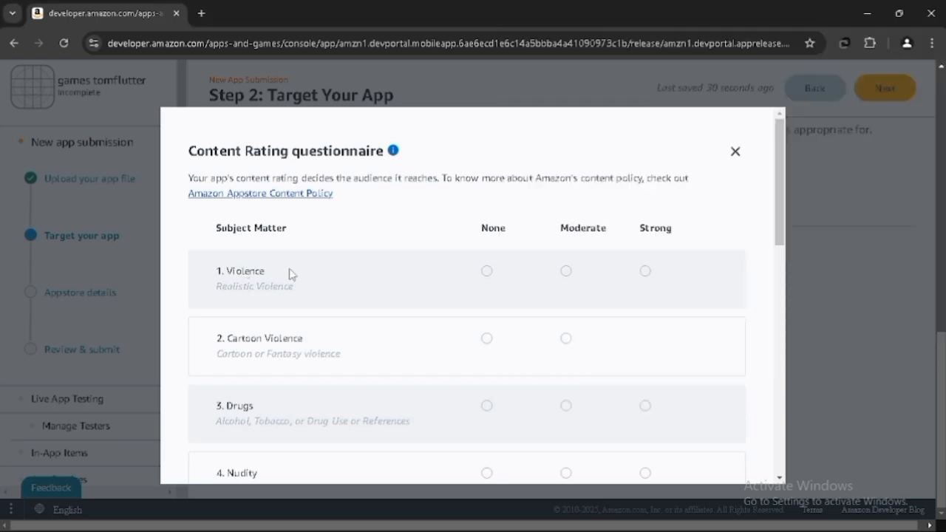
- Answer None for every subject-matter question in the content rating questionnaire and No for Academic
left_click(486, 271)
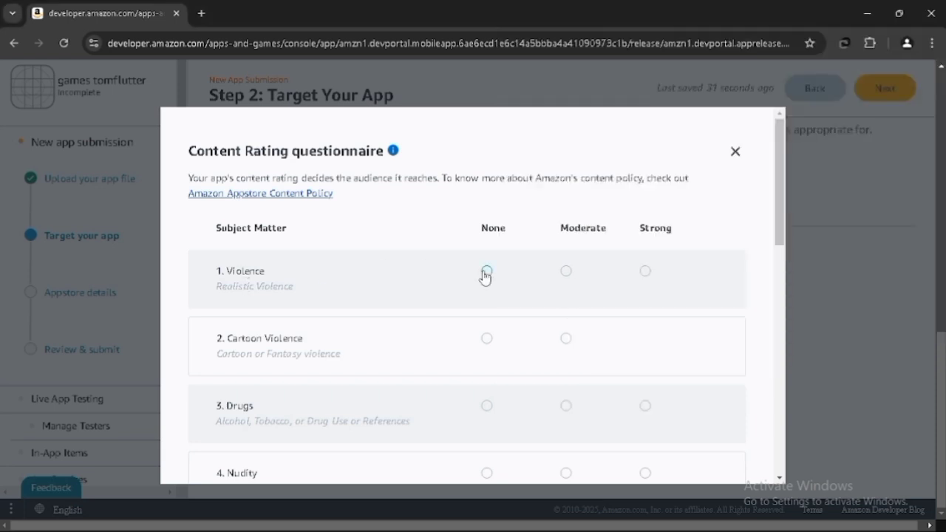
left_click(486, 340)
left_click(486, 406)
scroll(487, 407, "down", 3)
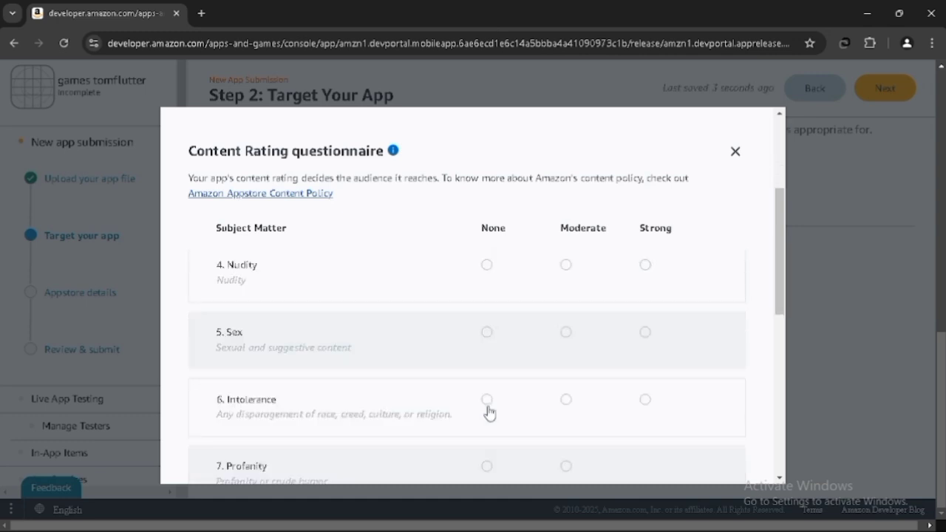
scroll(489, 362, "up", 1)
left_click(487, 336)
left_click(486, 401)
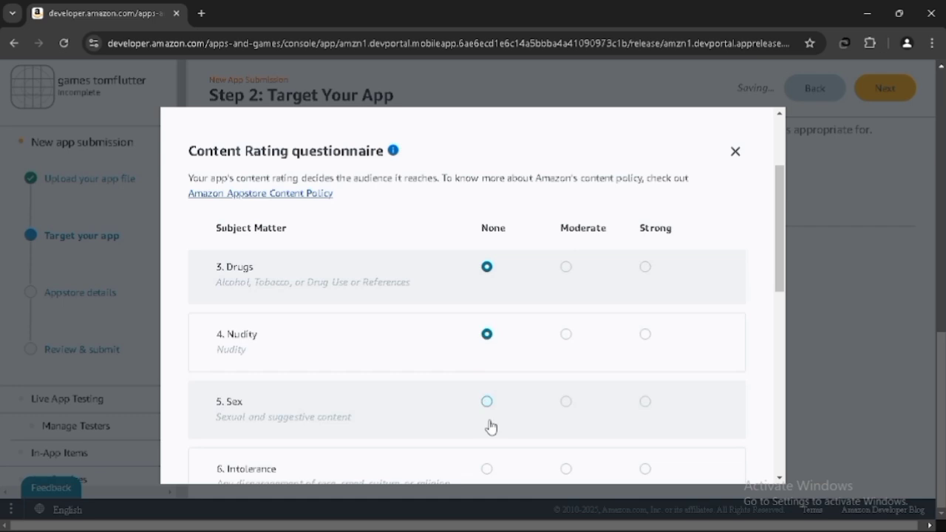
scroll(491, 446, "down", 3)
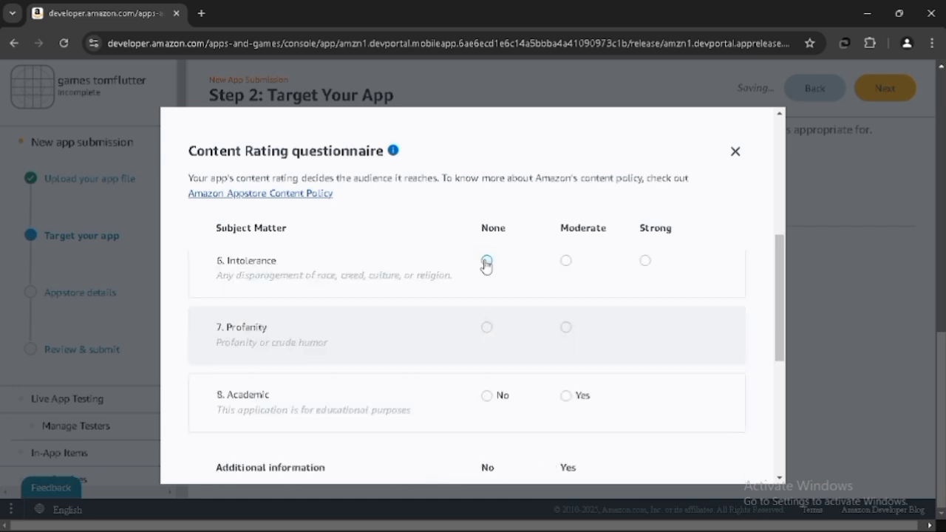
scroll(488, 344, "up", 1)
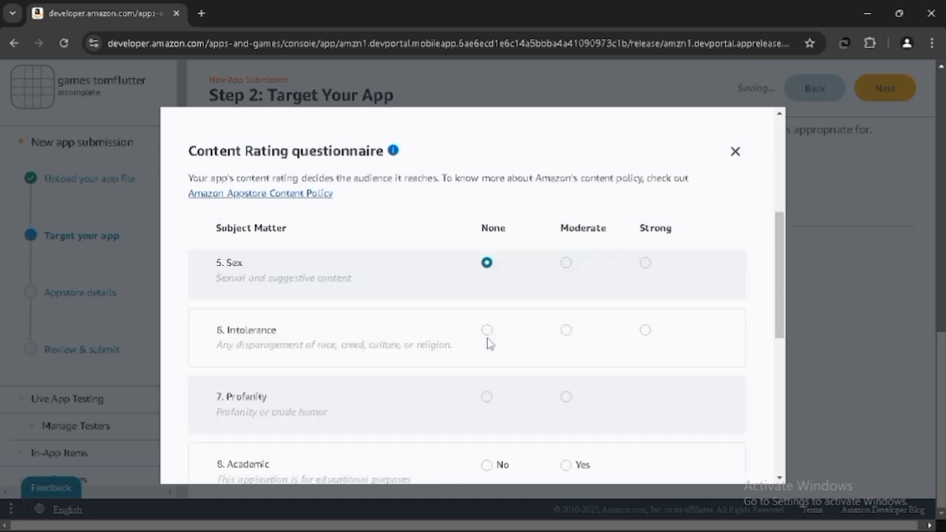
scroll(488, 343, "down", 1)
left_click(487, 262)
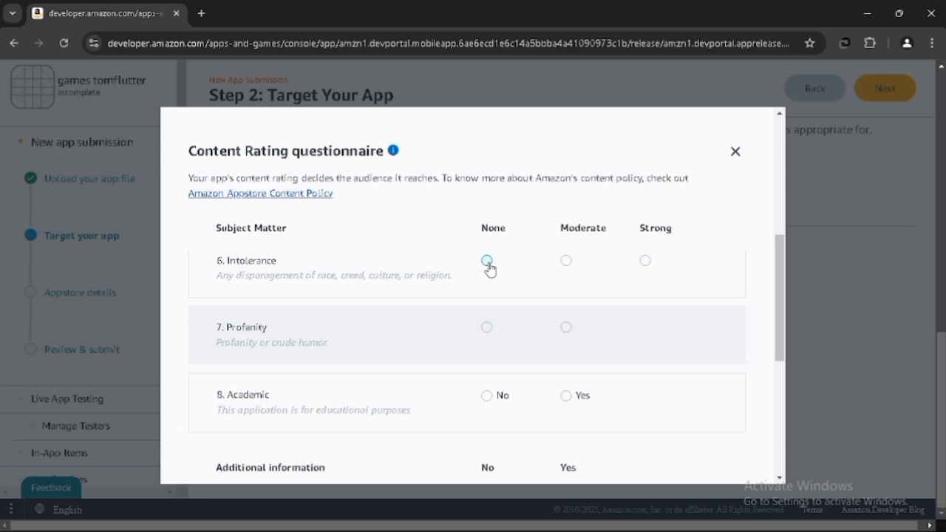
left_click(487, 329)
left_click(487, 396)
scroll(488, 404, "up", 1)
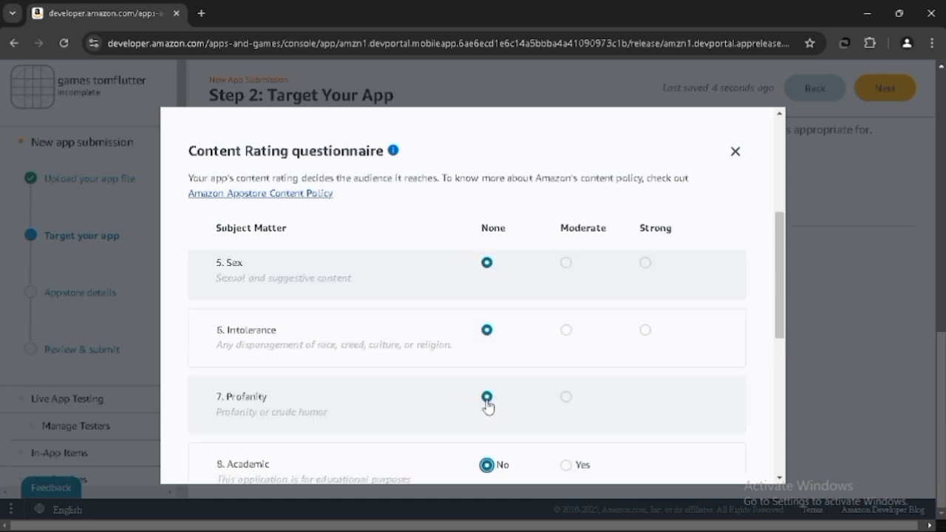
scroll(487, 399, "down", 3)
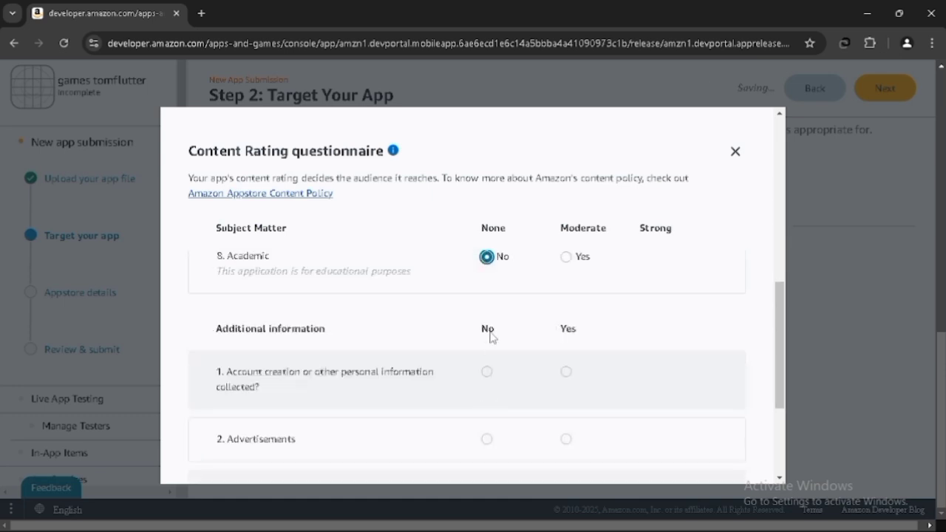
- Answer No to all five additional information questions and close the questionnaire
left_click(487, 373)
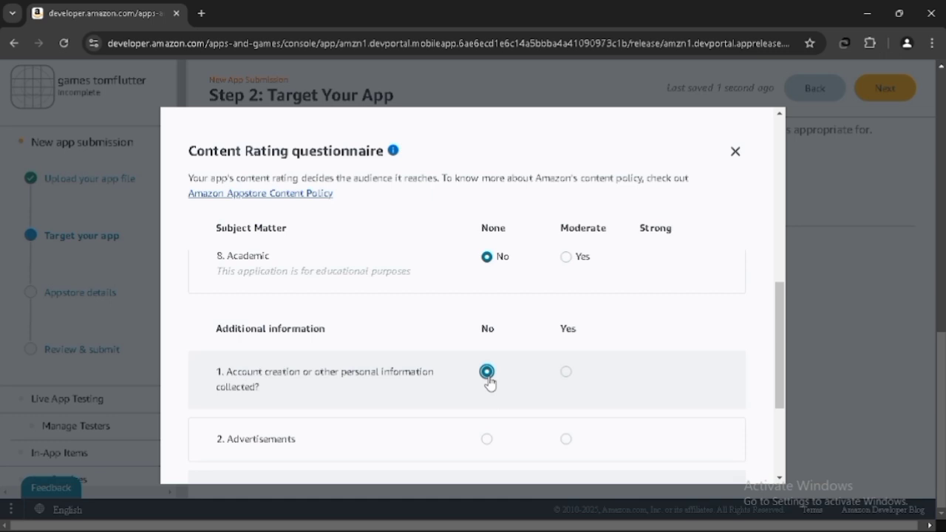
left_click(486, 439)
scroll(487, 445, "down", 2)
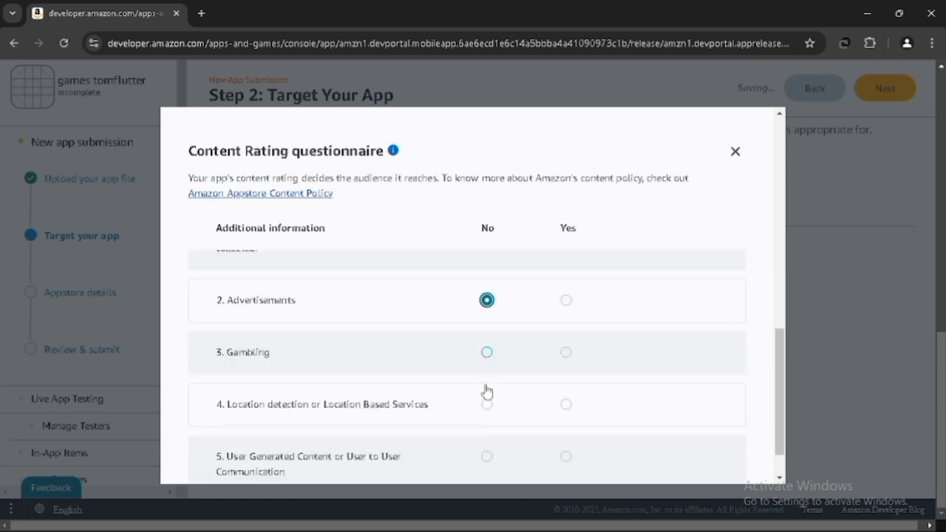
left_click(487, 405)
left_click(487, 455)
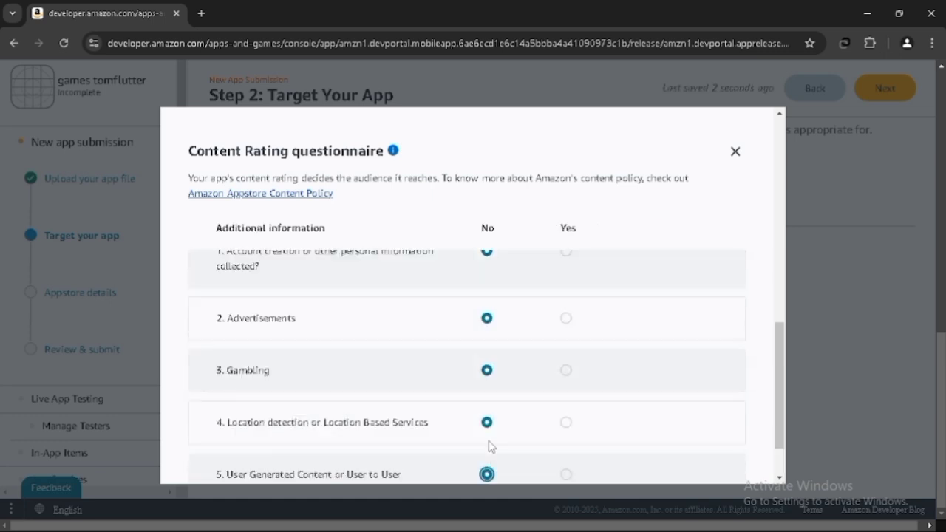
scroll(489, 451, "down", 1)
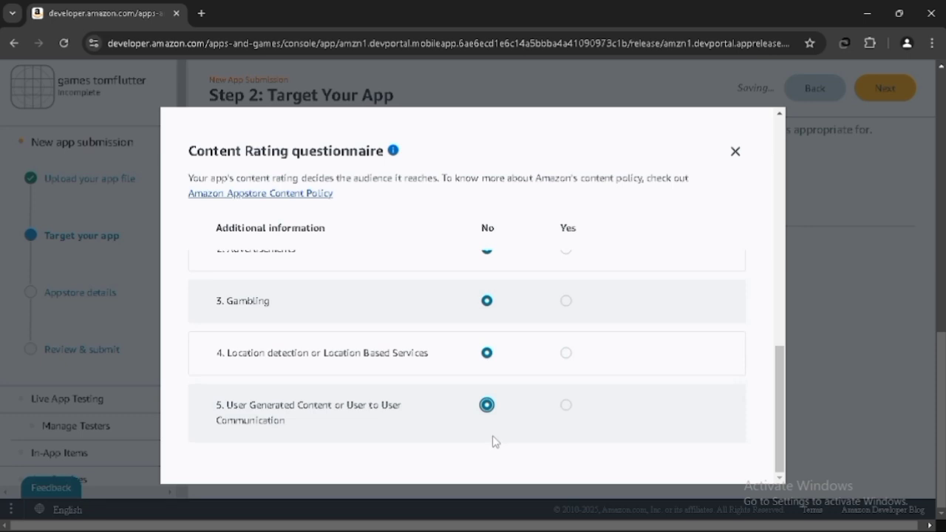
scroll(456, 334, "up", 8)
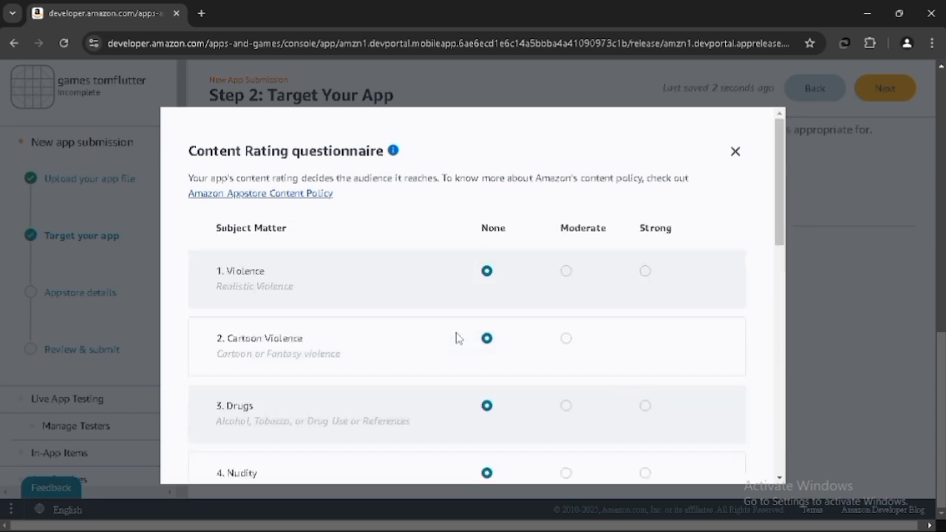
left_click(736, 152)
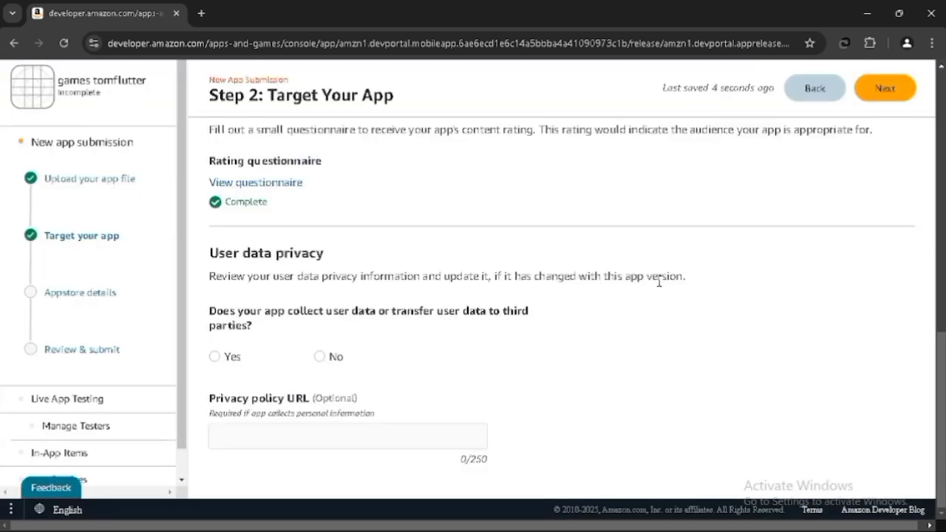
- Answer No to whether the app collects or transfers user data to third parties
left_click_drag(214, 252, 359, 258)
left_click(359, 259)
left_click(318, 356)
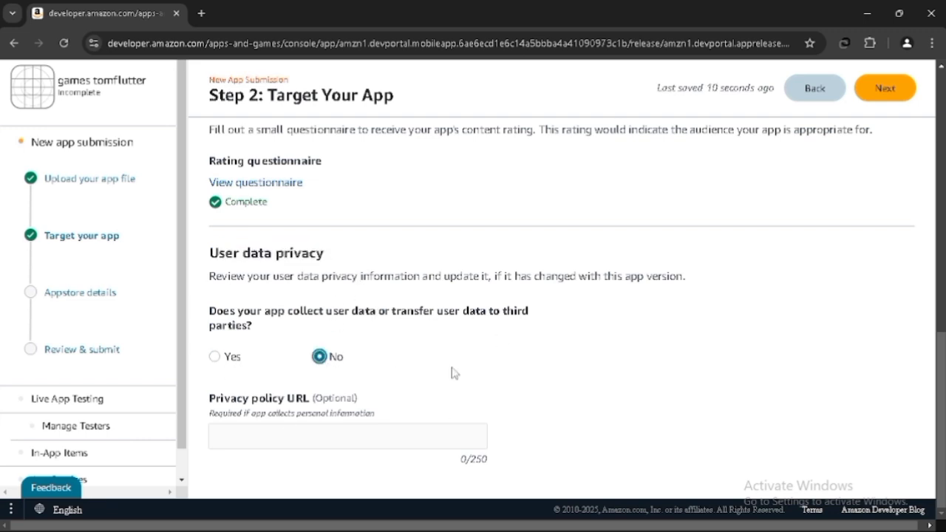
left_click(444, 432)
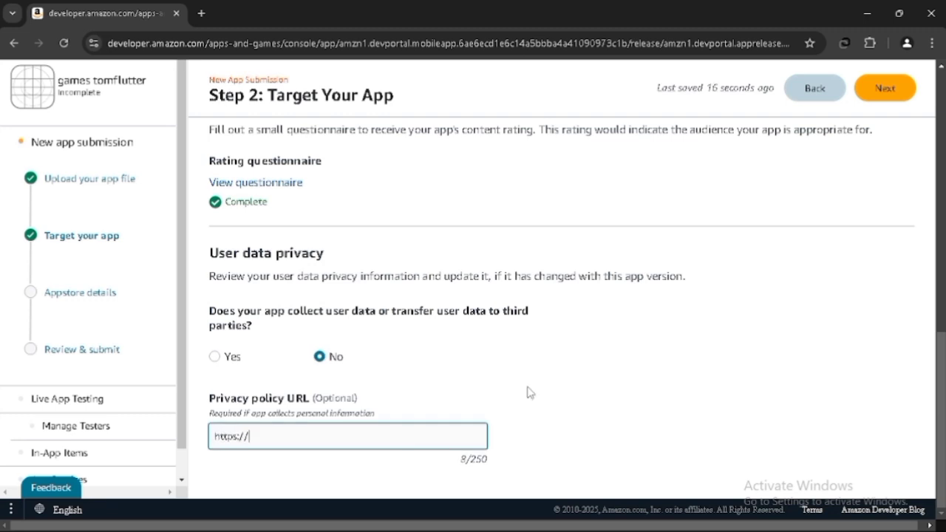
type("sourc")
type("ecodeal.biz")
type(".bz")
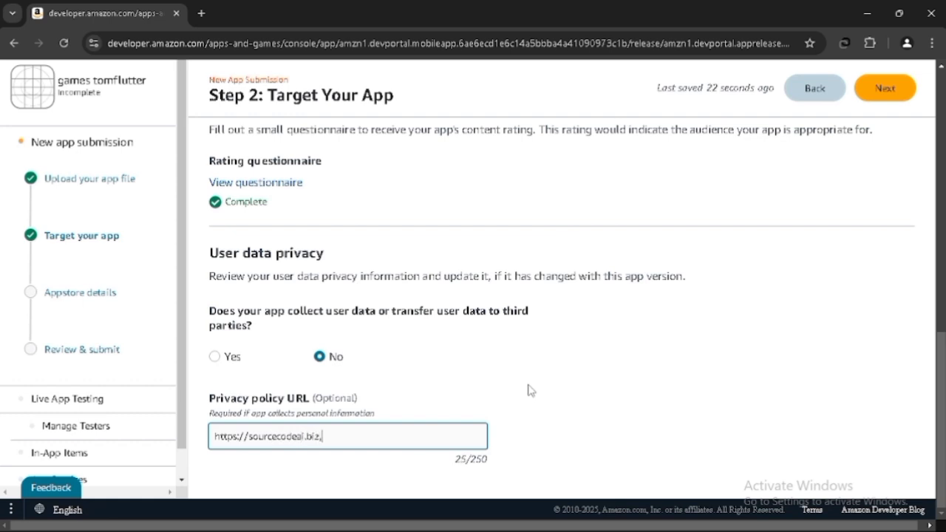
type("z.id")
left_click(529, 391)
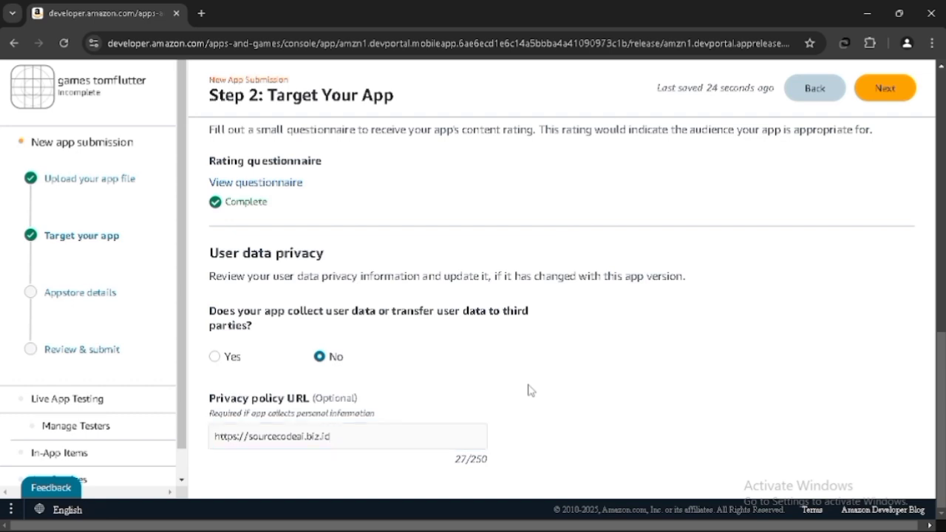
- Proceed to Step 3: Appstore Details
scroll(529, 390, "up", 4)
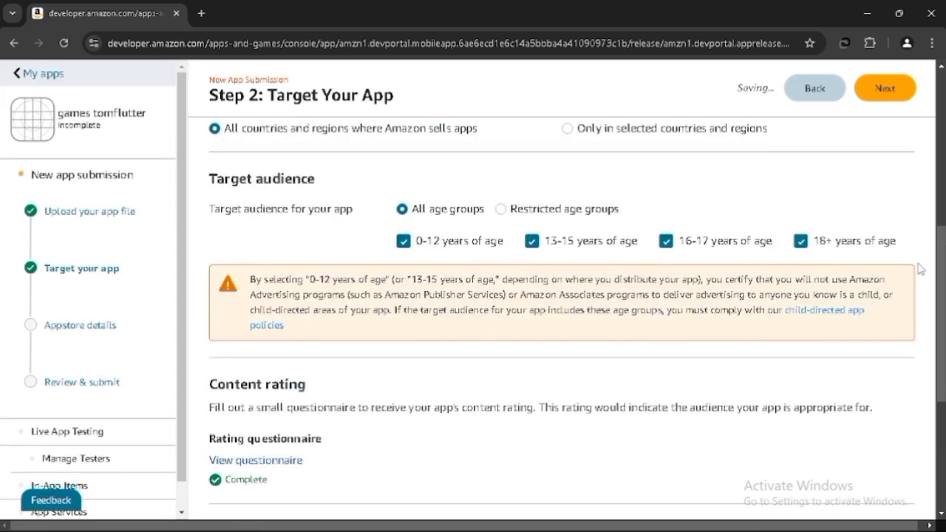
left_click(887, 90)
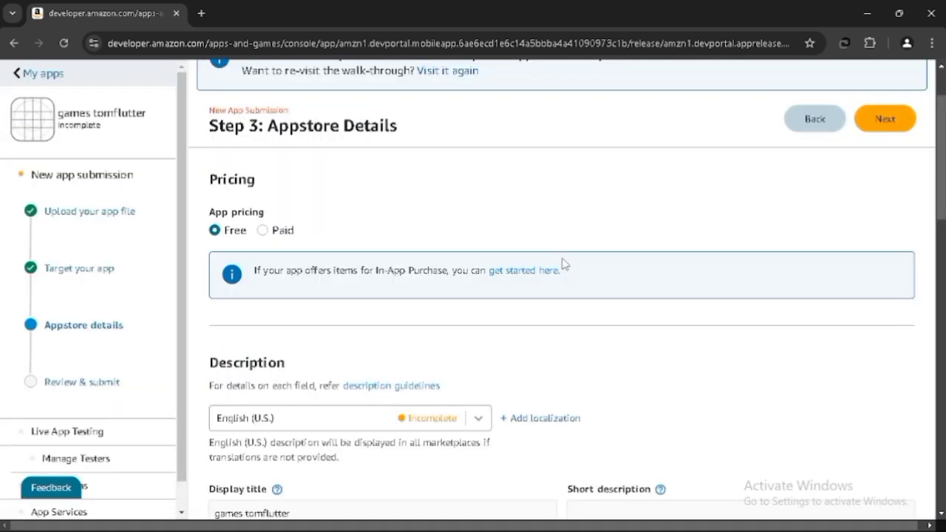
scroll(565, 264, "down", 3)
scroll(565, 264, "up", 4)
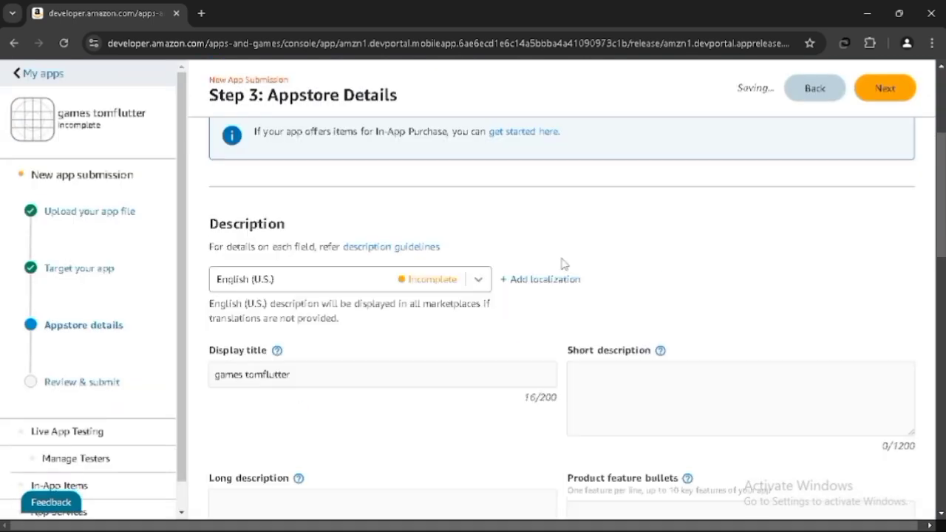
- Examine the Description section's display title, short description and long description fields
left_click_drag(211, 283, 279, 288)
left_click(527, 314)
scroll(528, 318, "down", 4)
scroll(528, 319, "down", 1)
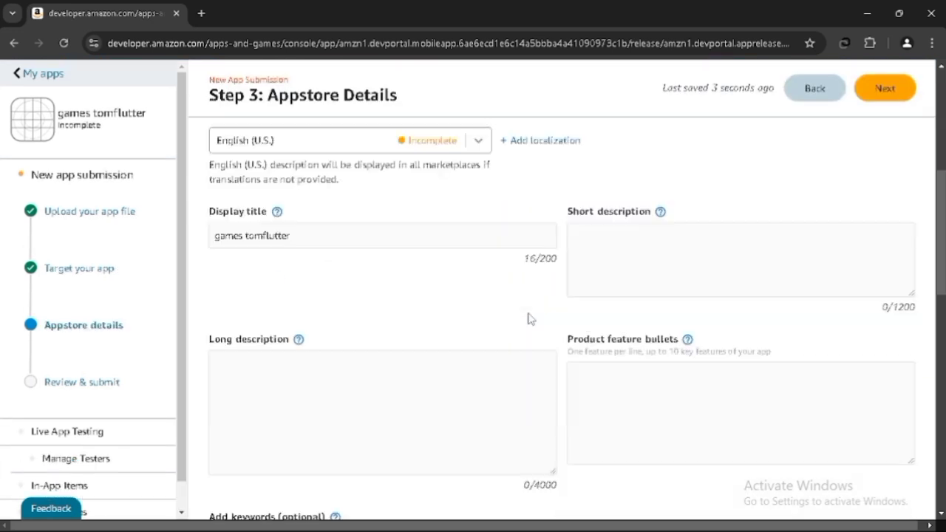
scroll(528, 318, "up", 1)
left_click(604, 326)
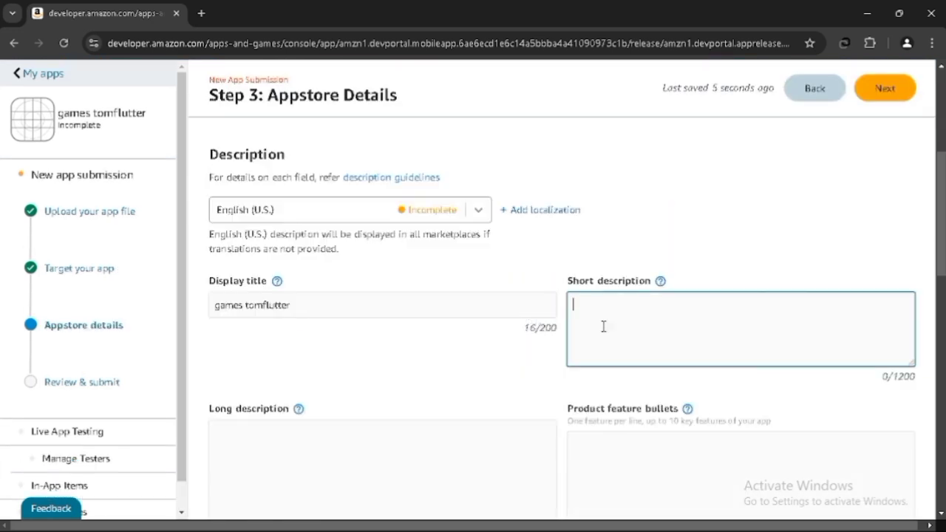
left_click_drag(578, 284, 637, 285)
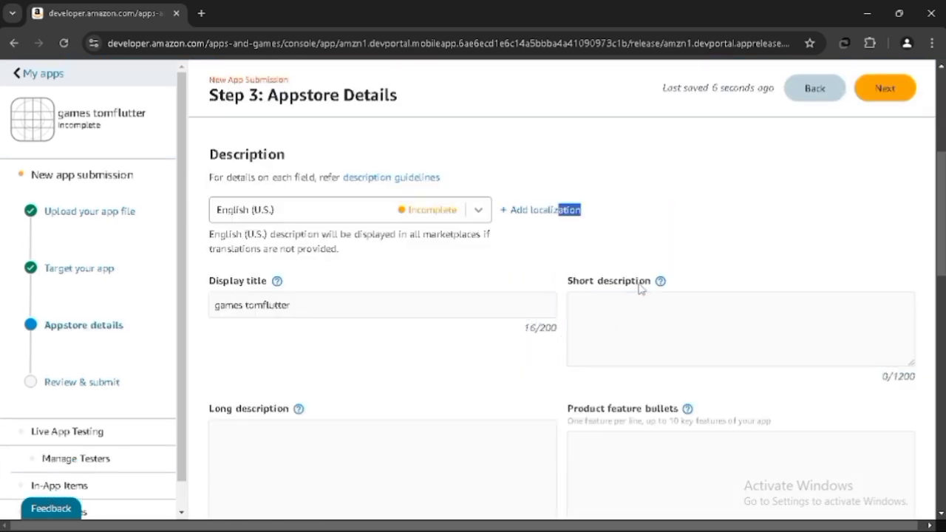
left_click(575, 282)
left_click_drag(564, 280, 597, 279)
left_click(597, 285)
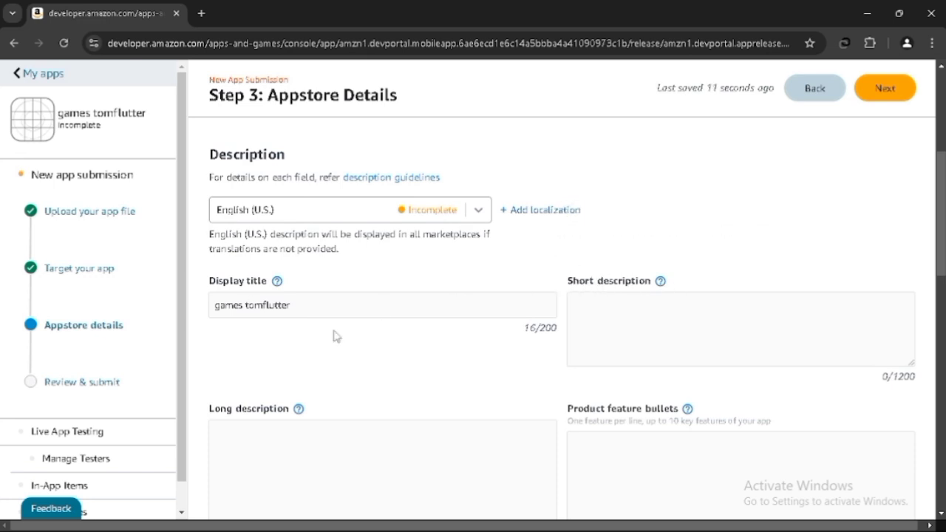
scroll(443, 366, "down", 2)
scroll(461, 373, "up", 1)
left_click(621, 252)
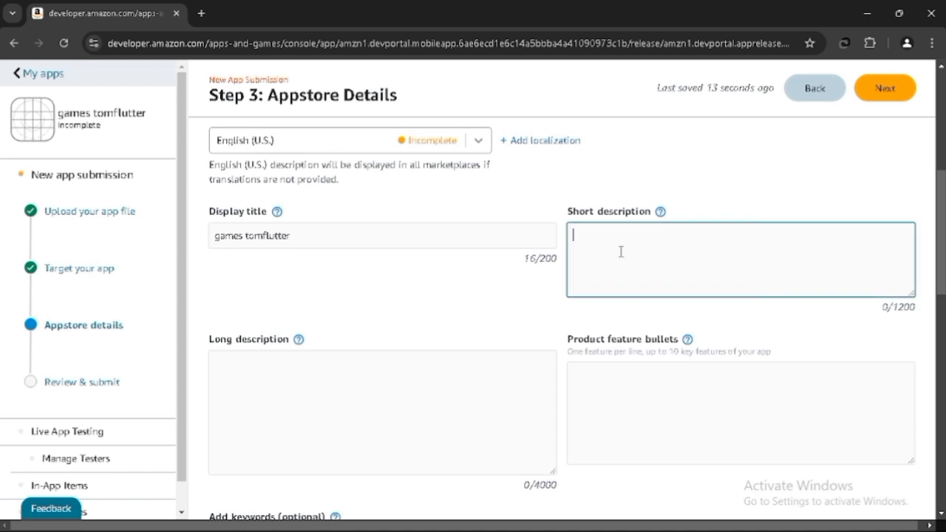
- Write a Notepad note saying the short and long descriptions are prepared to suit each app
key("alt+Tab")
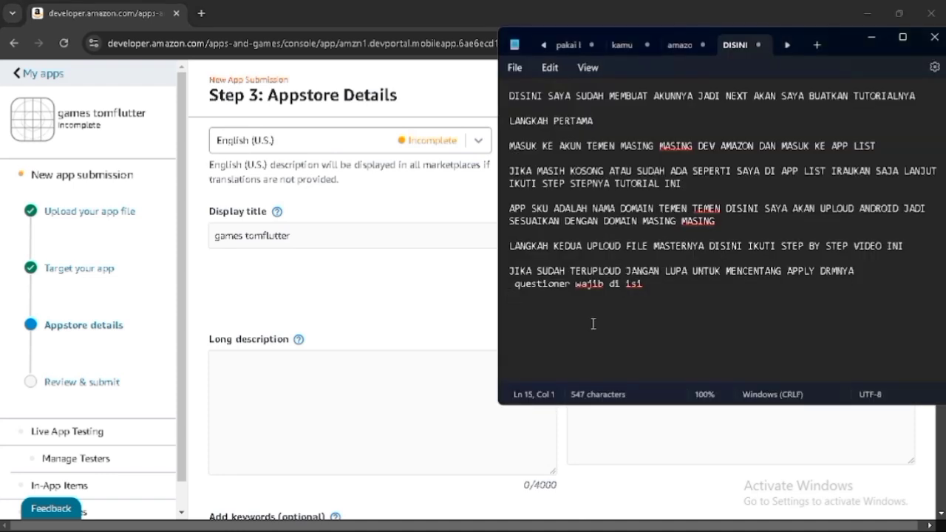
type("DISINI SAYA")
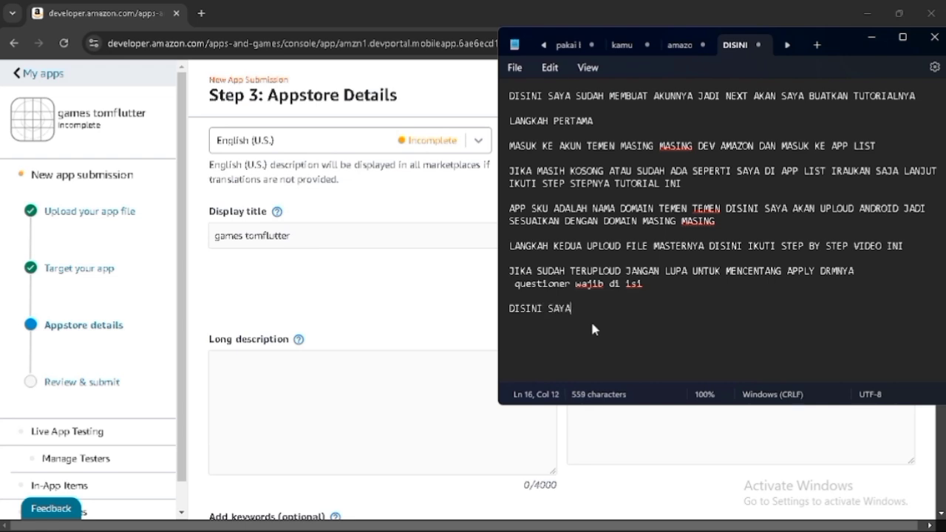
type(" SUDAH SIAPKAN ")
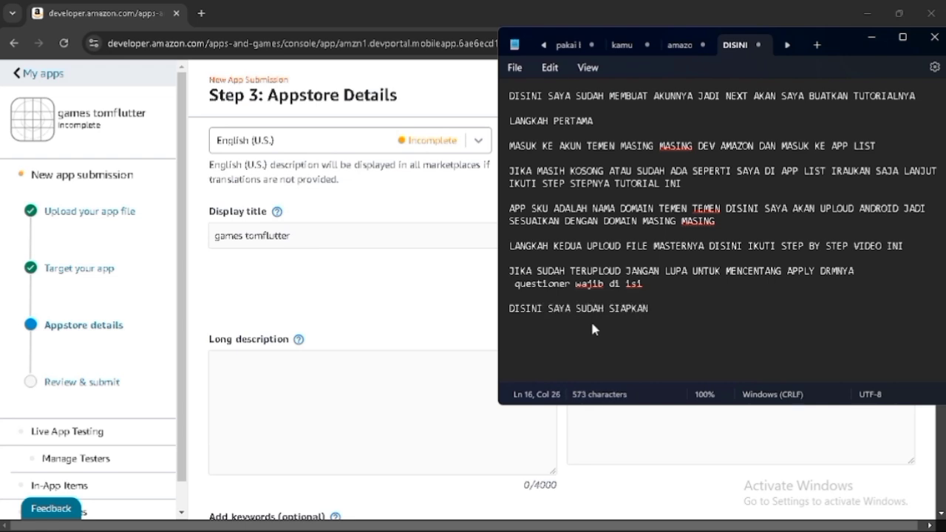
type("SHORT DESKR")
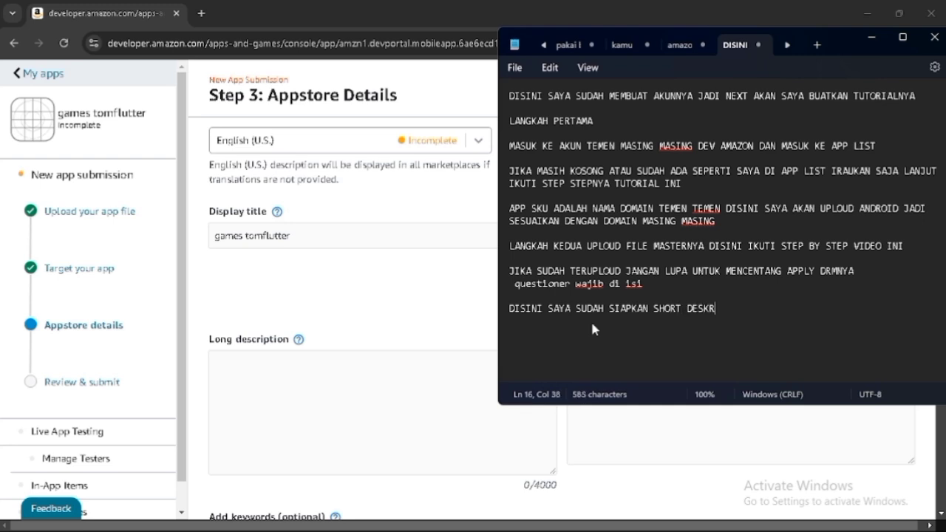
type("IPSI DAN LON")
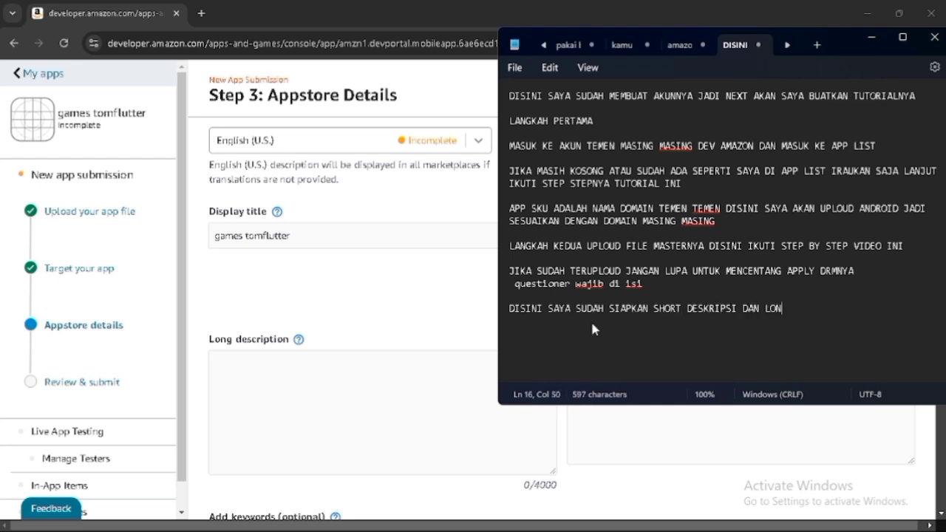
type("G DESKRIPSI SESUAI DENGN")
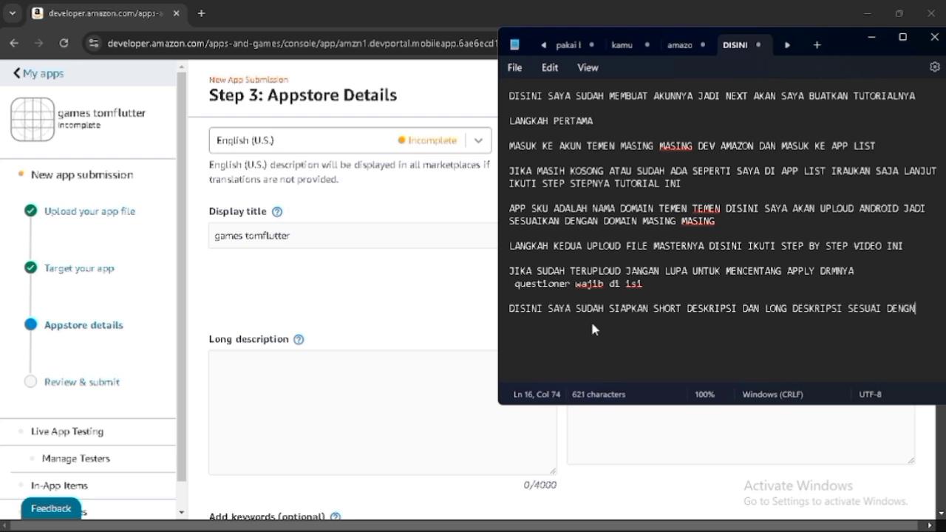
key("BackSpace")
type("AN APA YANGIN")
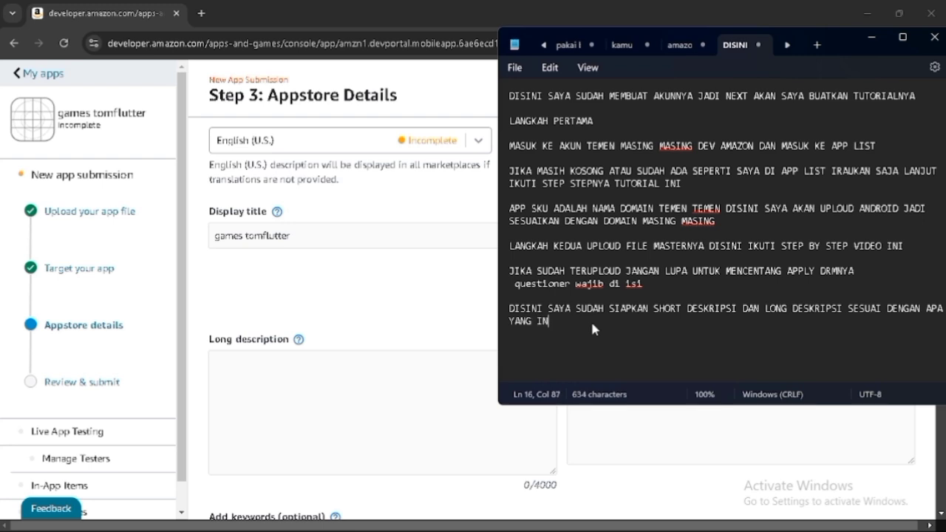
type("GIN TEMENN TEMEN TEMEN KETIKA SESUAI ")
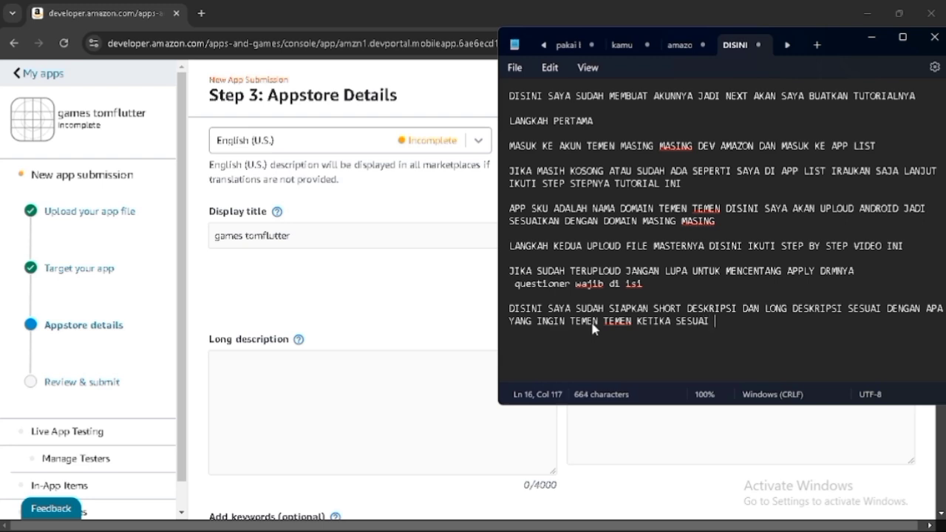
type("APLIKASI MASING MASING")
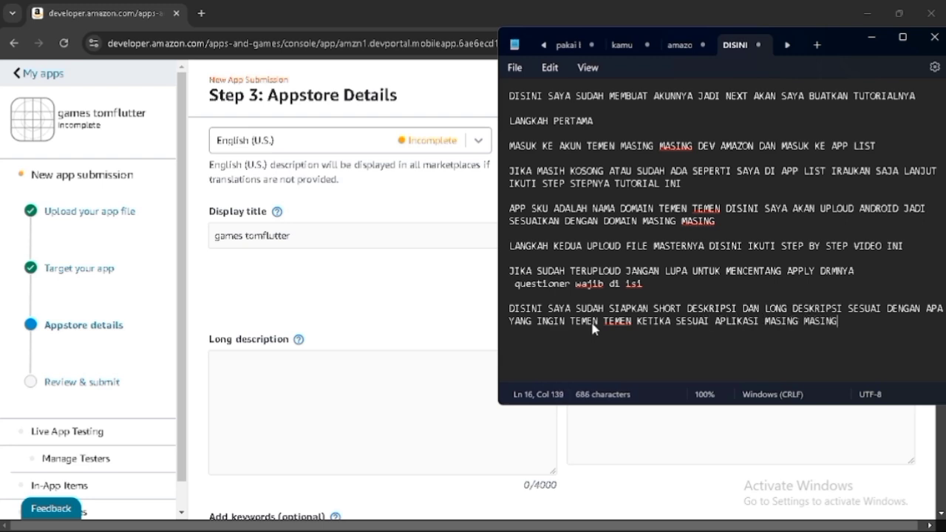
- Copy the prepared short title from the amazc note and paste "Explore a new gaming world with the app" as the short description
left_click(687, 44)
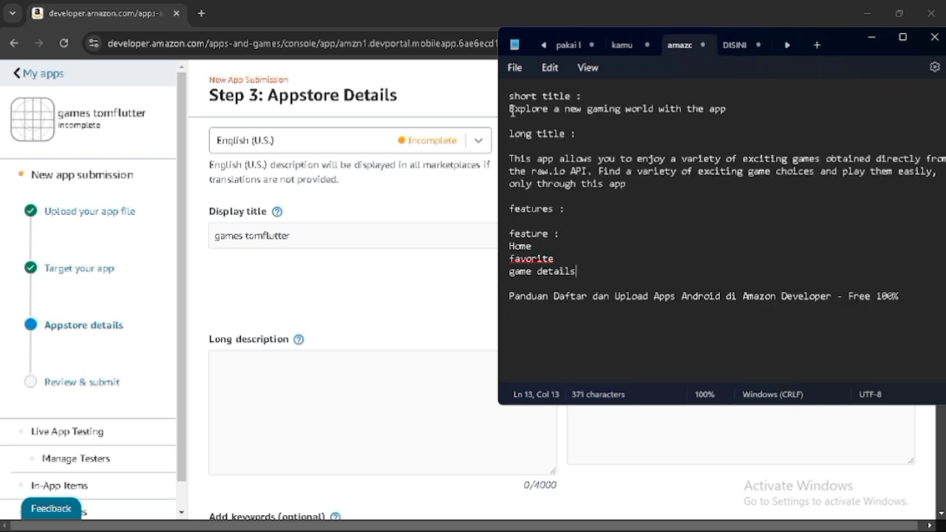
left_click_drag(511, 110, 727, 108)
key("ctrl+c")
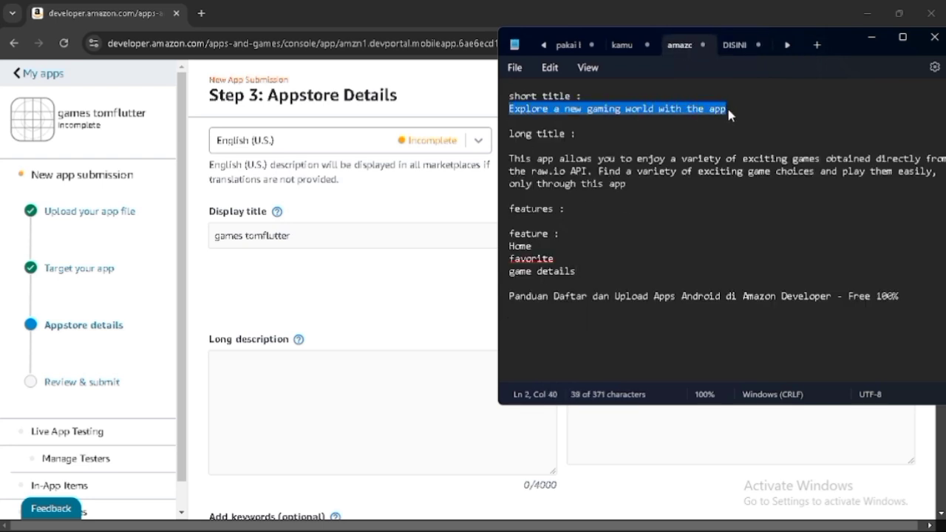
key("alt+Tab")
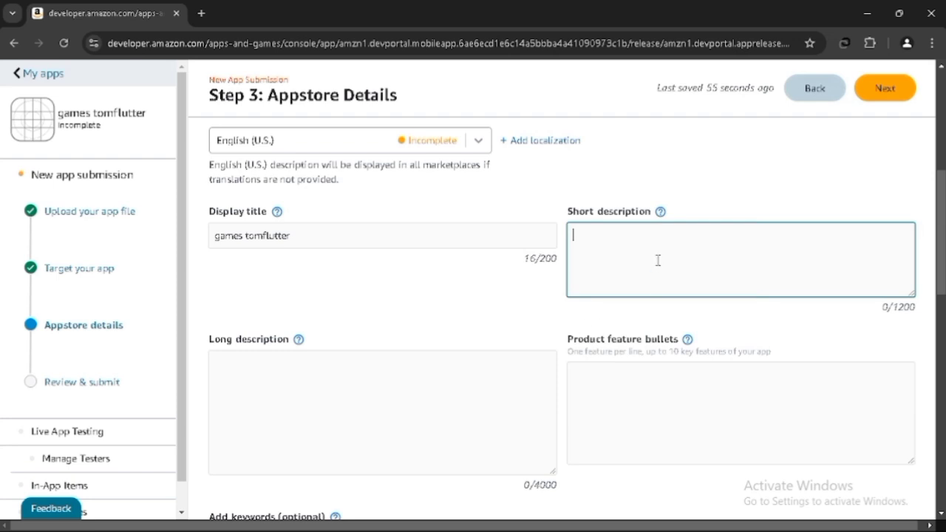
key("ctrl+v")
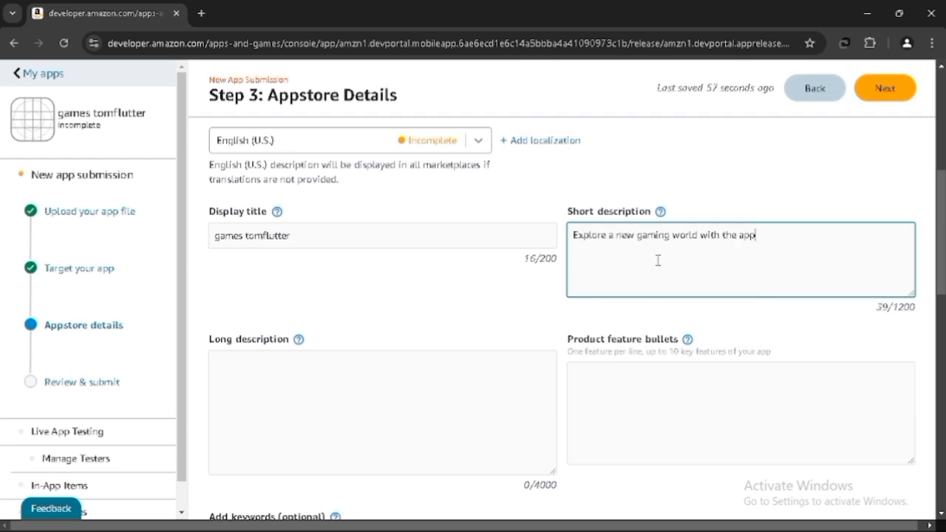
- Copy the prepared long text from the note and paste it as the long description
left_click(363, 405)
key("alt+Tab")
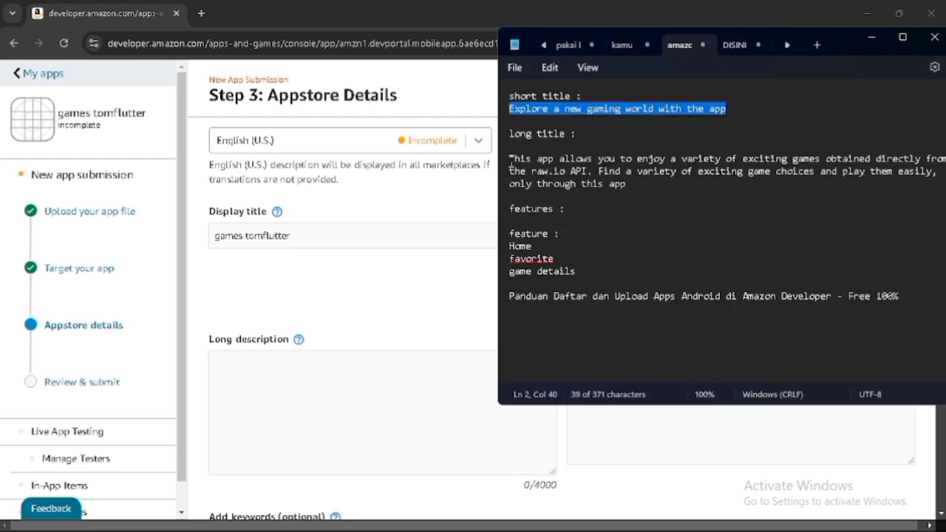
left_click(510, 158)
left_click(632, 190, "shift")
key("ctrl+c")
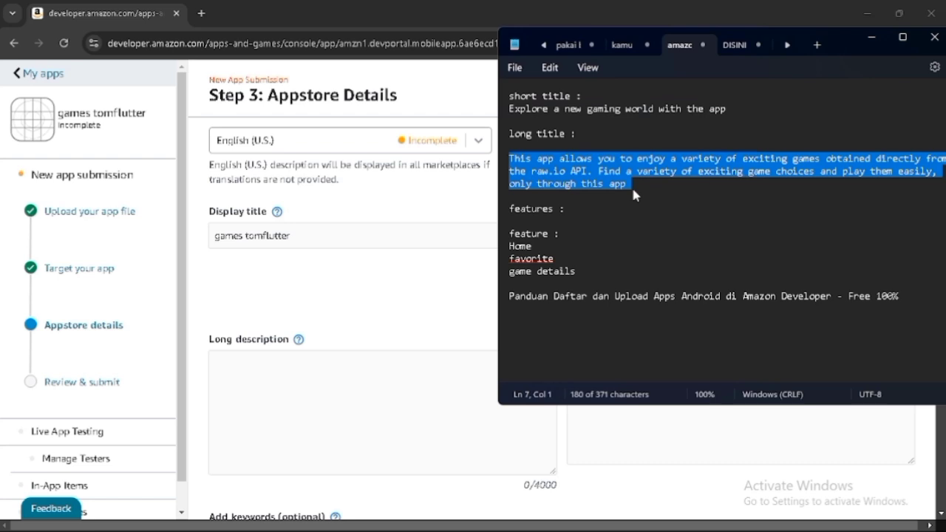
left_click(359, 361)
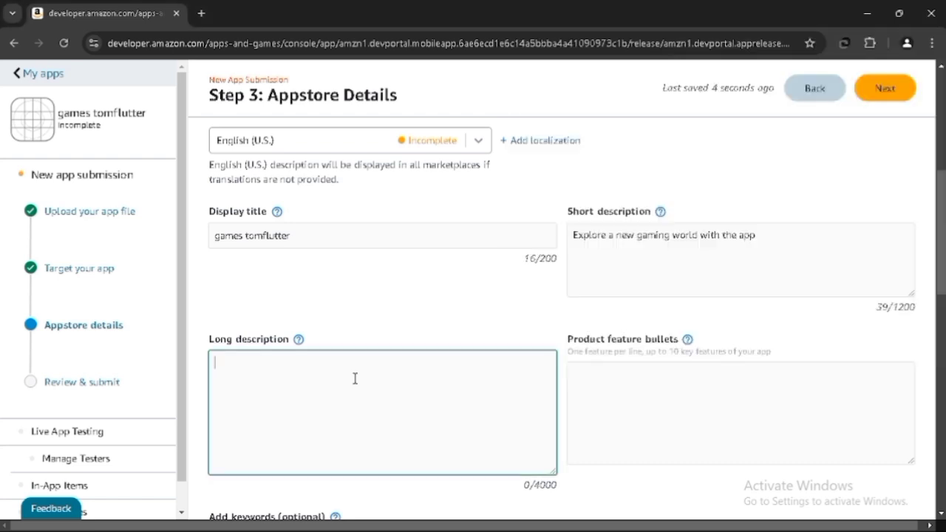
key("ctrl+v")
- Copy the Home, favorite and game details feature lines from the note into the product feature bullets
scroll(569, 377, "down", 2)
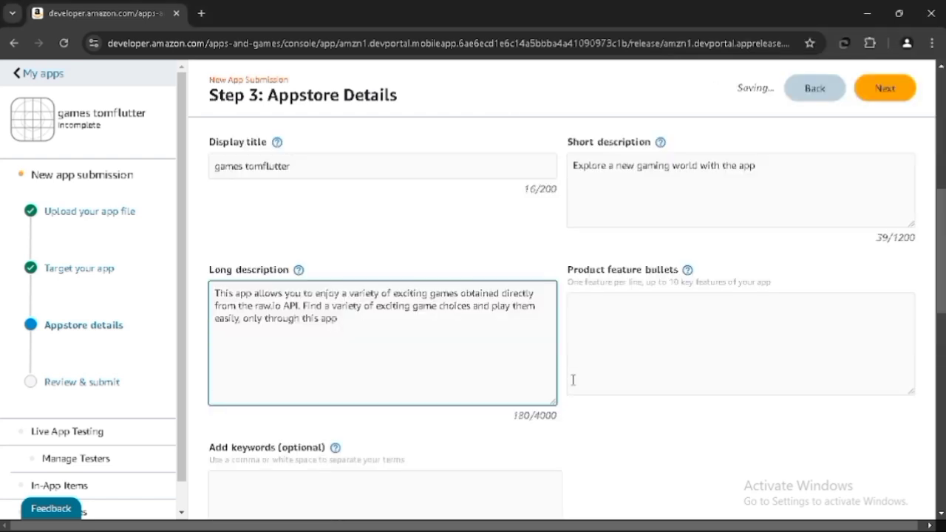
key("alt+Tab")
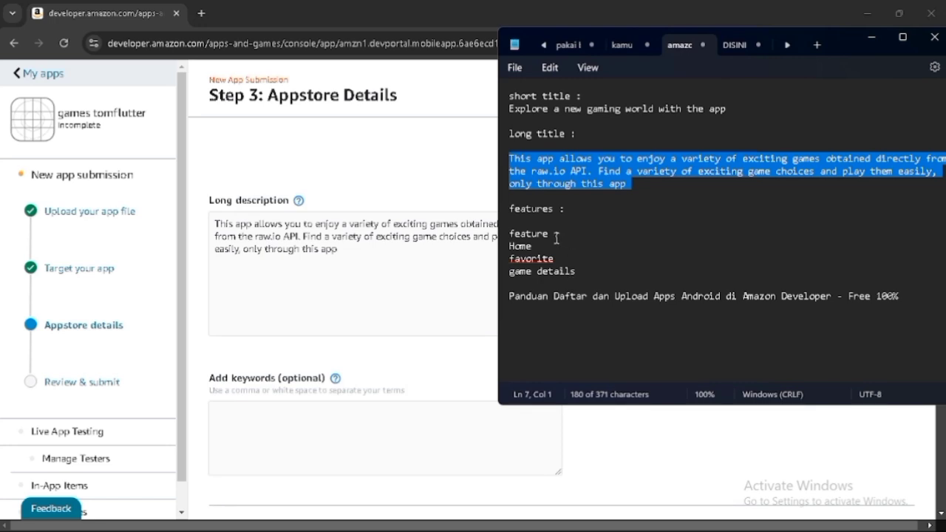
left_click(510, 246)
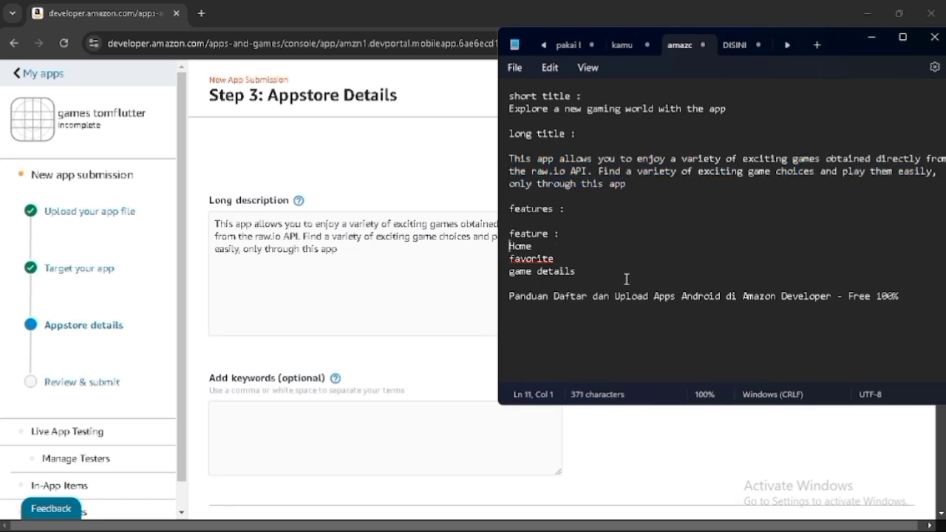
left_click(586, 270, "shift")
key("ctrl+c")
key("alt+Tab")
left_click(616, 271)
key("ctrl+v")
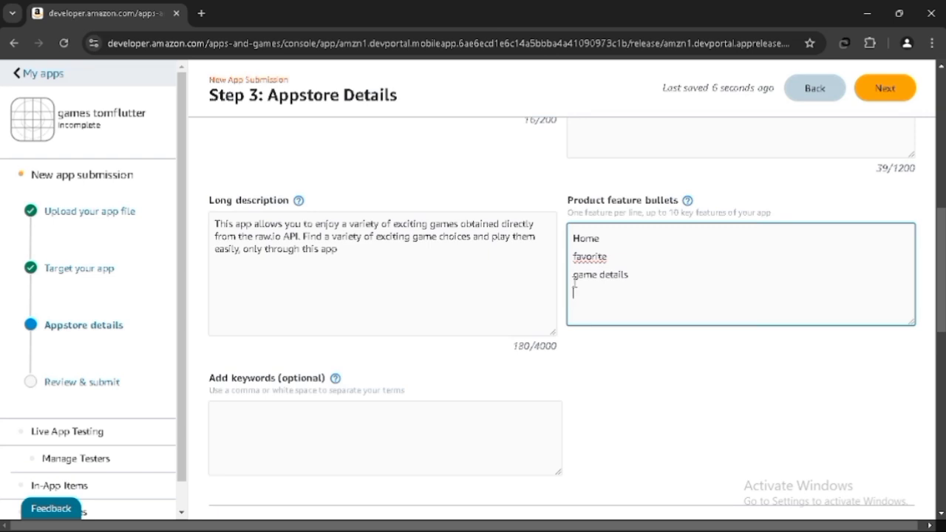
scroll(569, 289, "up", 1)
scroll(562, 317, "down", 6)
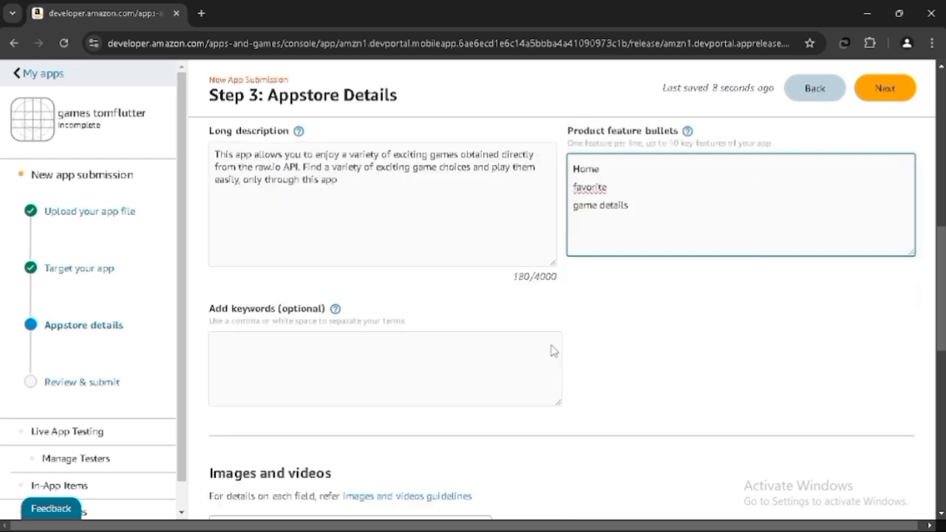
scroll(550, 350, "up", 1)
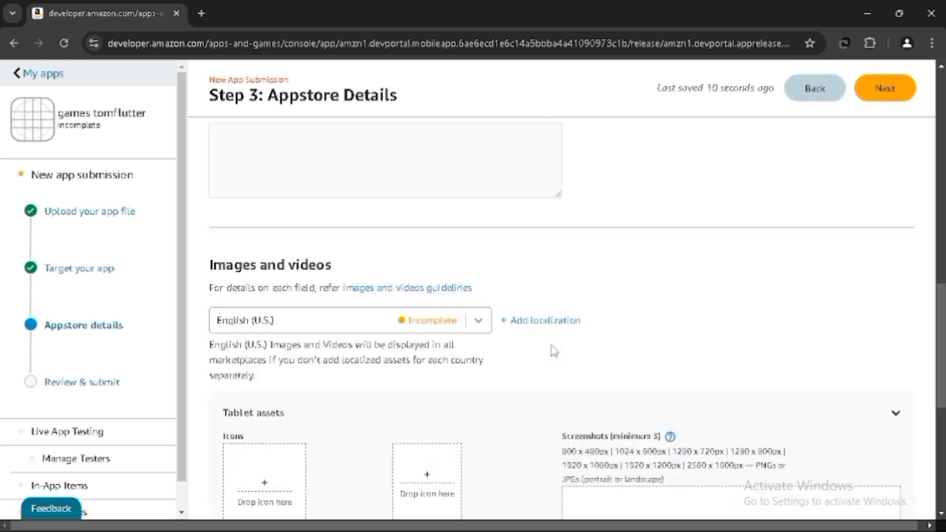
scroll(550, 350, "down", 2)
scroll(551, 350, "down", 1)
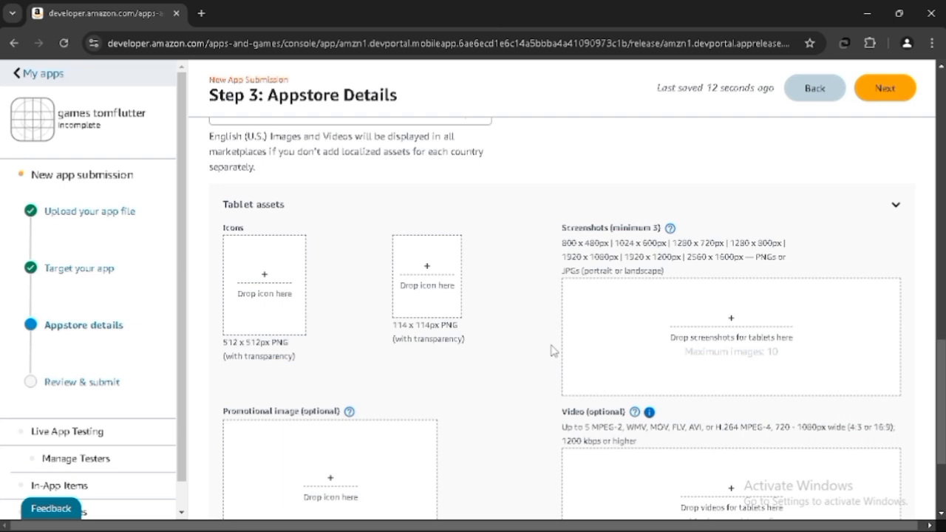
- Add a note in the DISINI tab reminding to prepare icon assets and app screenshots for the Amazon app listing
key("alt+Tab")
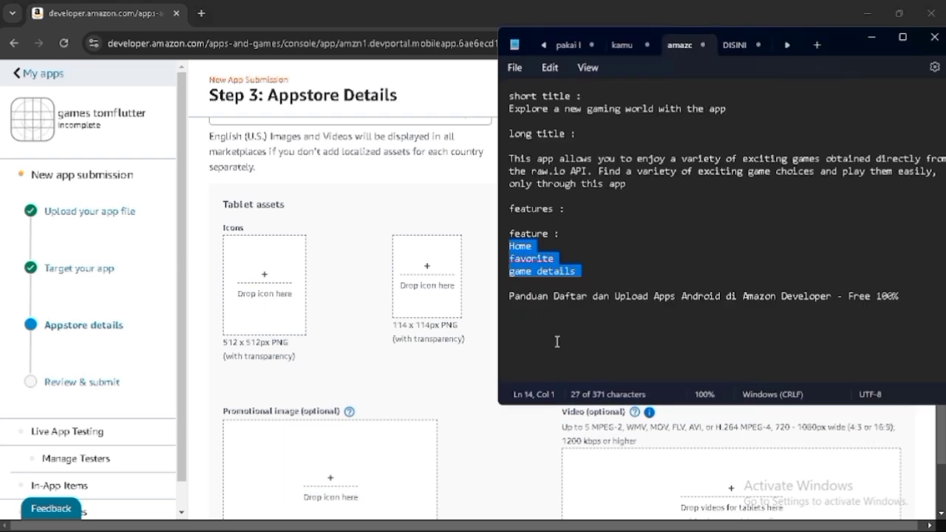
left_click(739, 45)
key("Return")
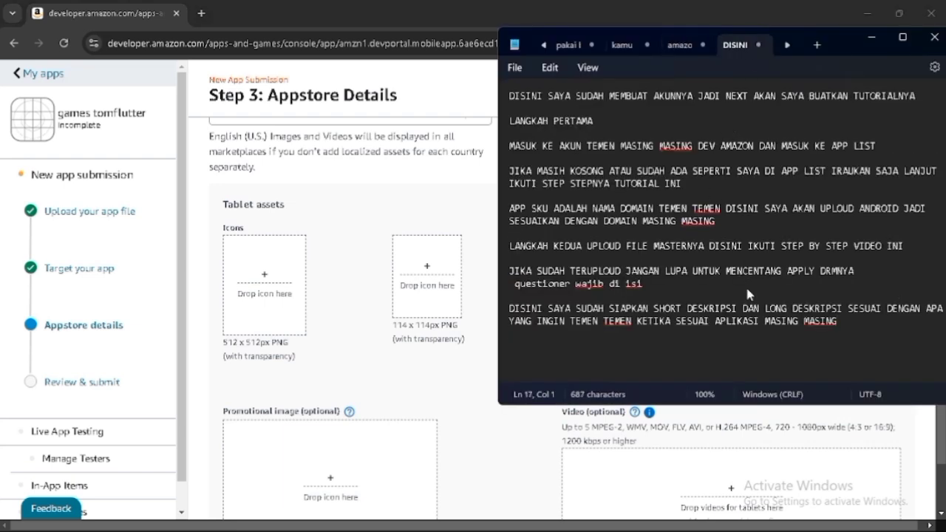
type("JANGA")
key("BackSpace")
key("BackSpace")
key("BackSpace")
key("BackSpace")
key("BackSpace")
type("TER")
key("BackSpace")
key("BackSpace")
key("BackSpace")
type("JANGAN LUPA")
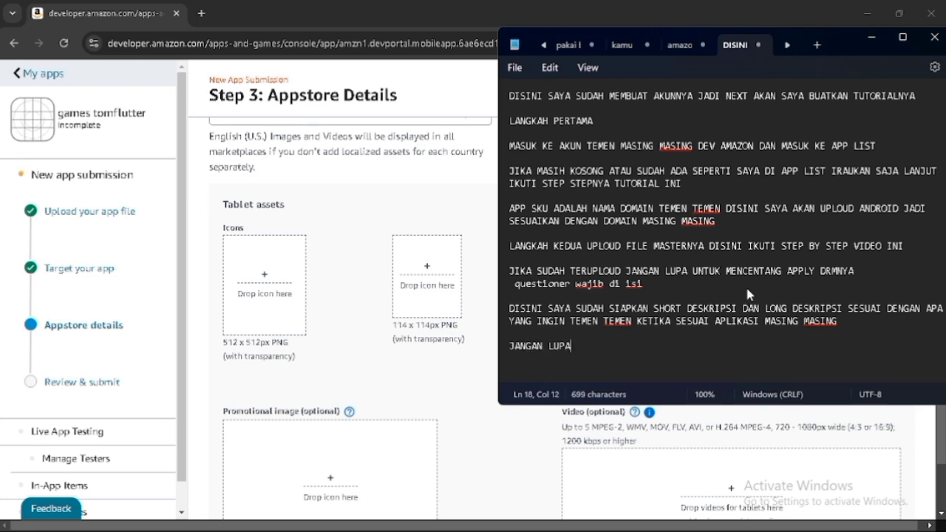
type(" ASSETS ICONS TEME")
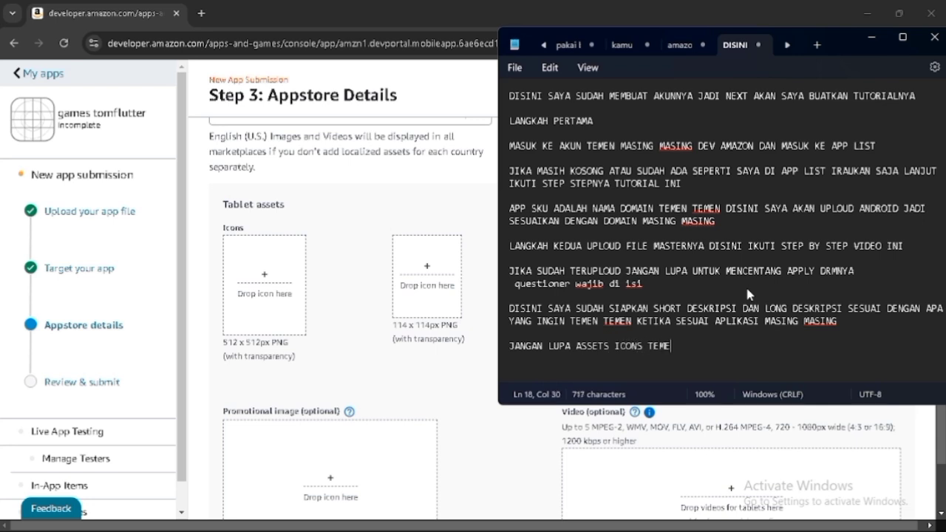
type("N TEMEN UNTUK DI TAMPILKAN DI AMZON AP")
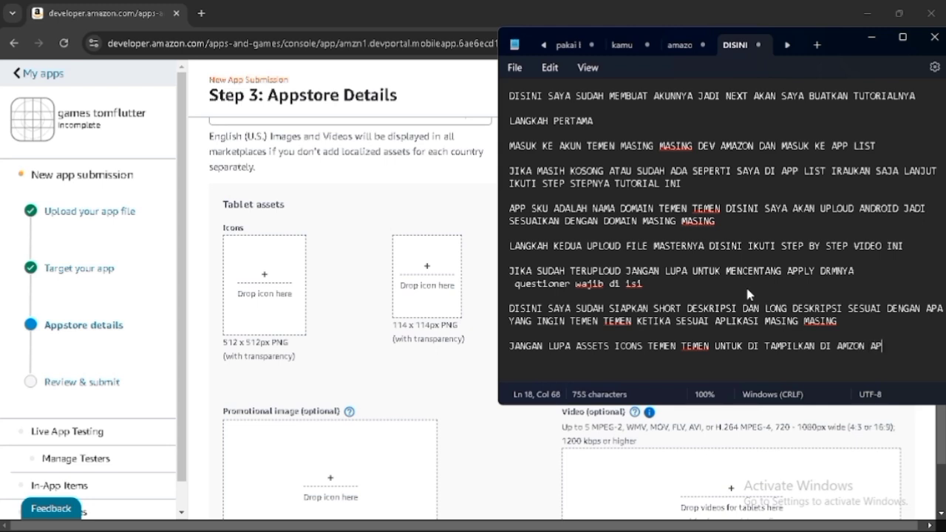
type("P SEPERTI ICONS DAN ")
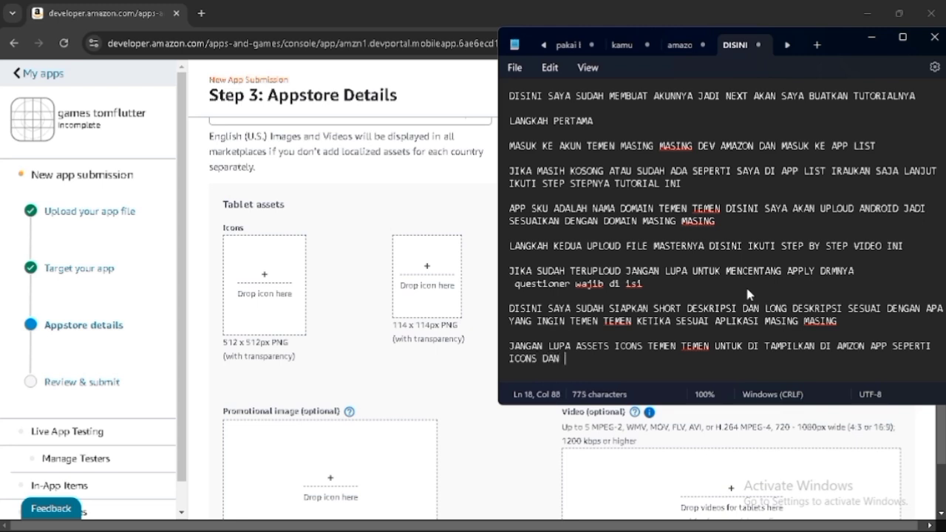
type("SCRENSHOOT APLIKAS")
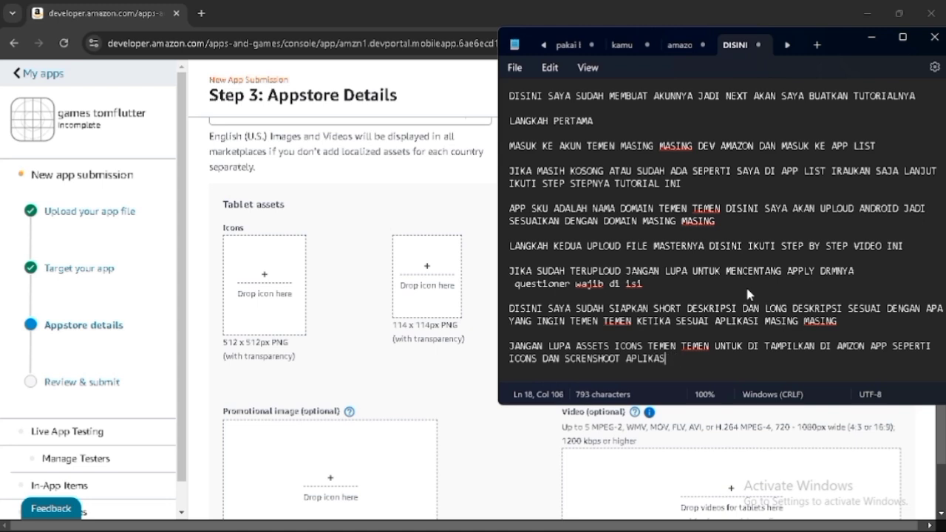
type("II")
- Upload icons.png and icons-114.png from Pictures > reload as the tablet's 512 px and 114 px icons
key("alt+Tab")
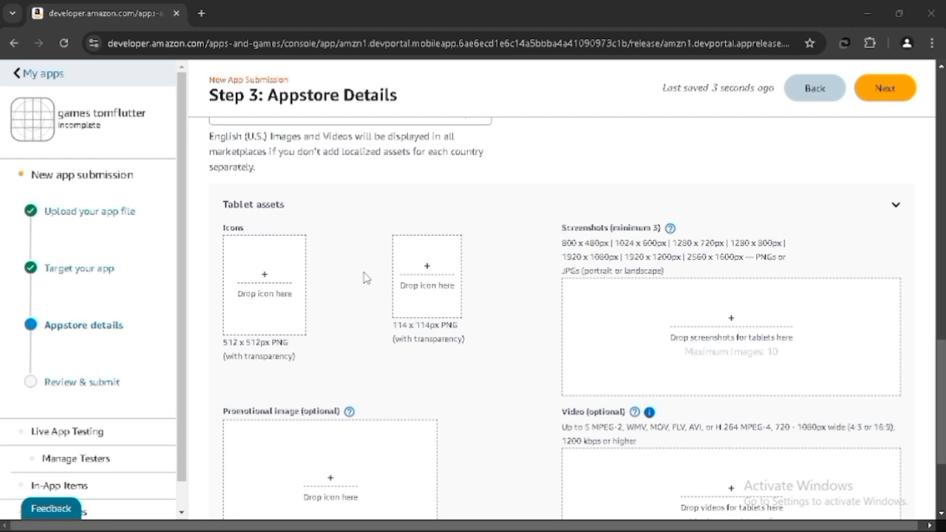
left_click(363, 278)
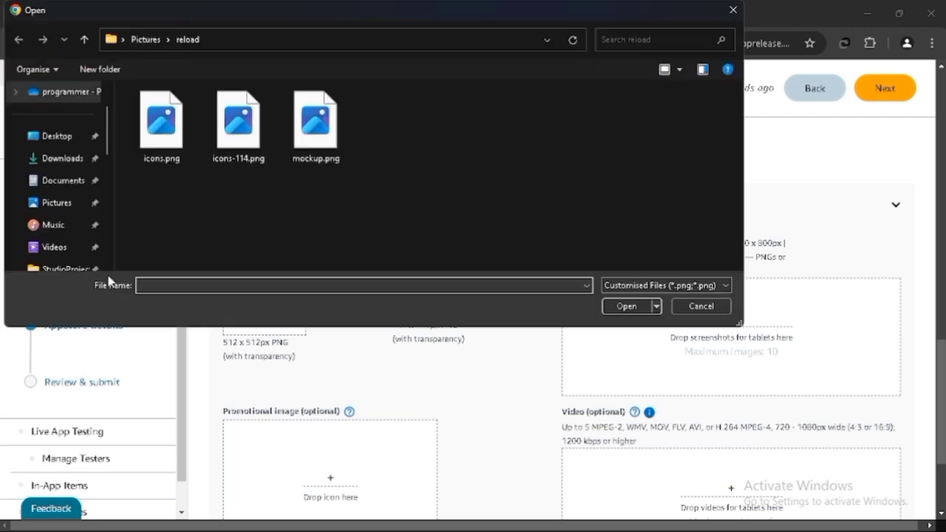
double_click(154, 144)
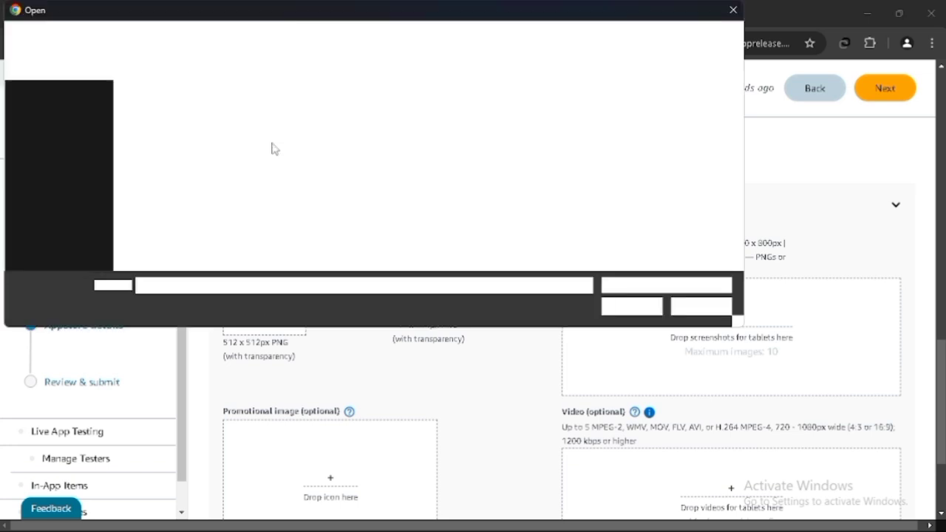
double_click(249, 152)
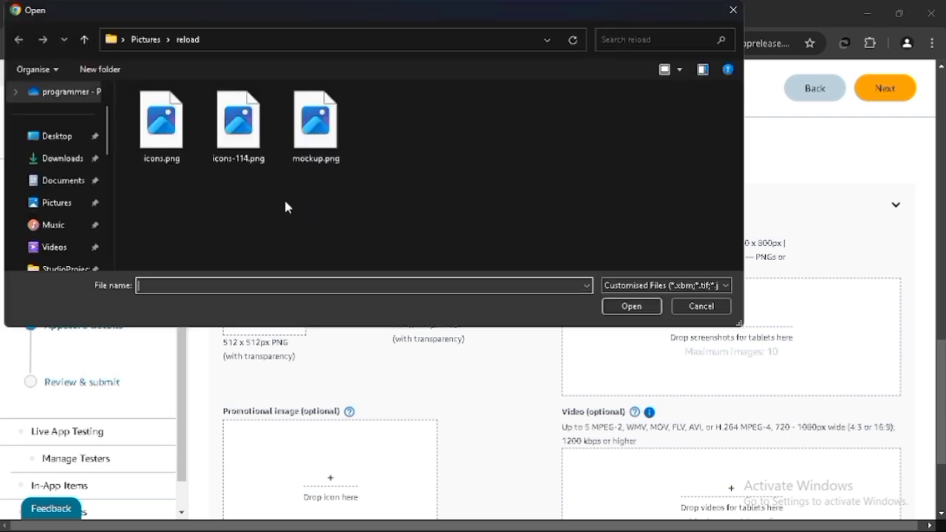
- Upload mockup.png as a tablet screenshot
double_click(316, 122)
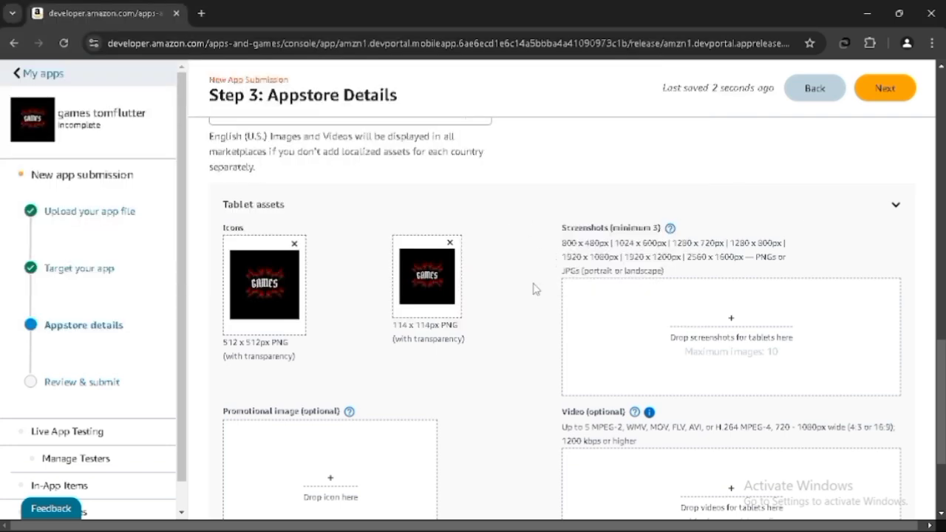
scroll(536, 289, "down", 2)
scroll(536, 289, "down", 1)
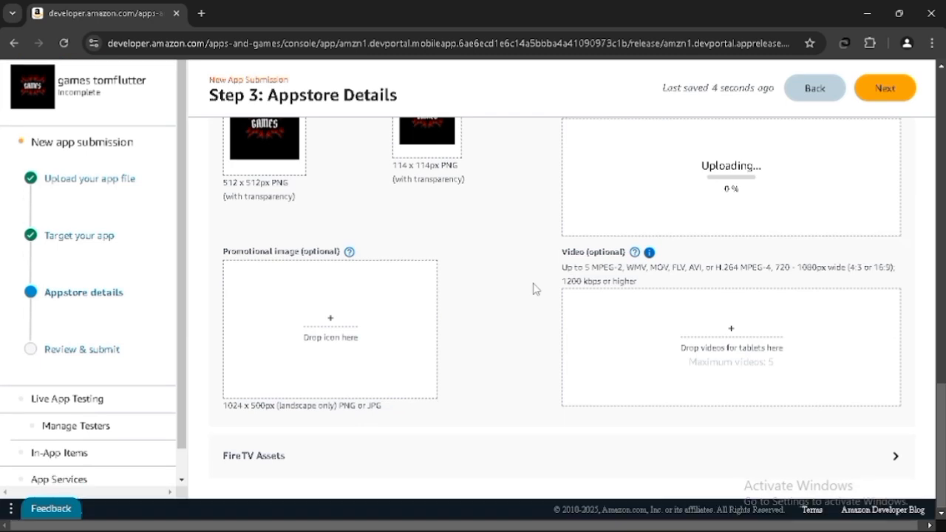
scroll(536, 289, "up", 3)
scroll(536, 289, "down", 3)
scroll(535, 289, "up", 1)
scroll(535, 289, "down", 1)
scroll(536, 289, "up", 2)
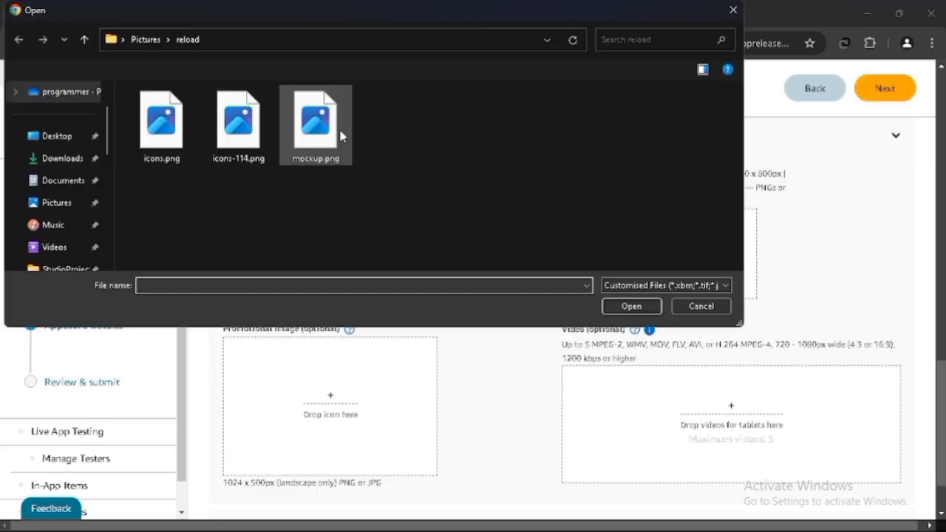
double_click(336, 135)
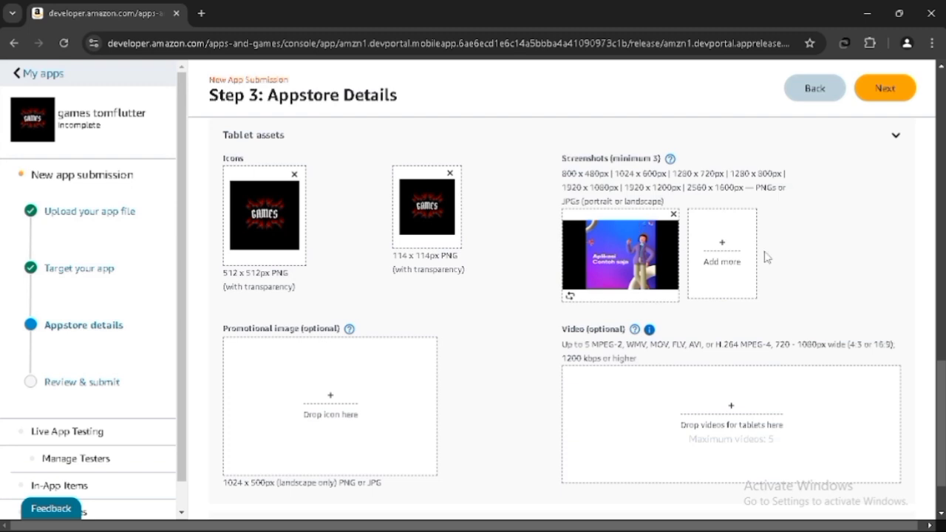
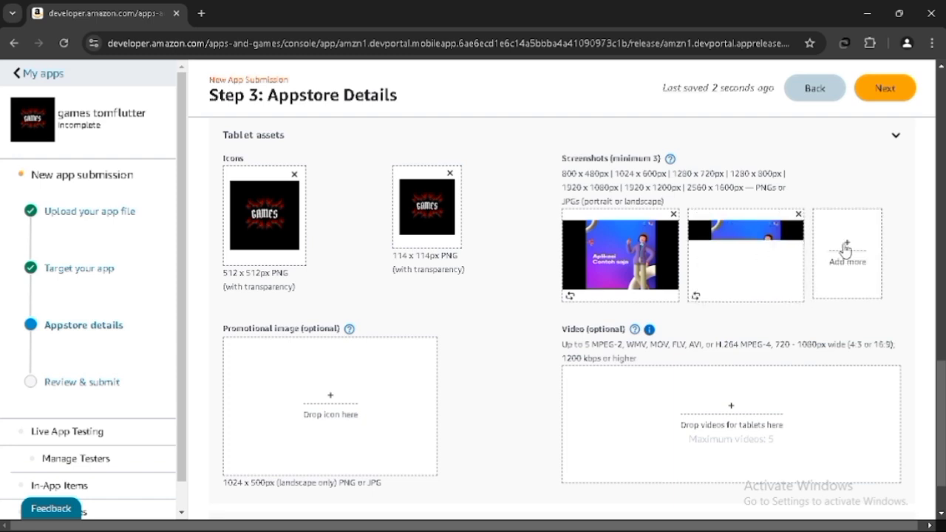
- Add a third tablet screenshot from the file dialog, then continue to the Review & Submit step
left_click(388, 227)
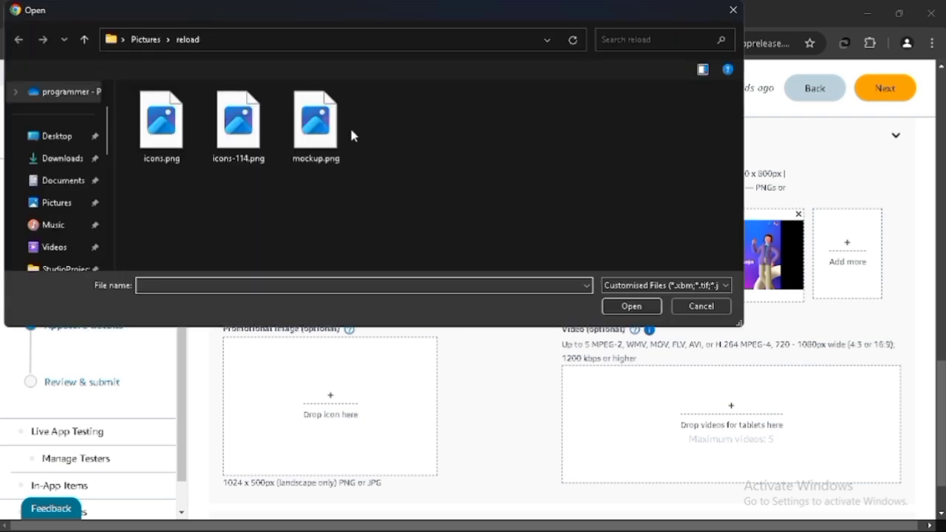
double_click(327, 135)
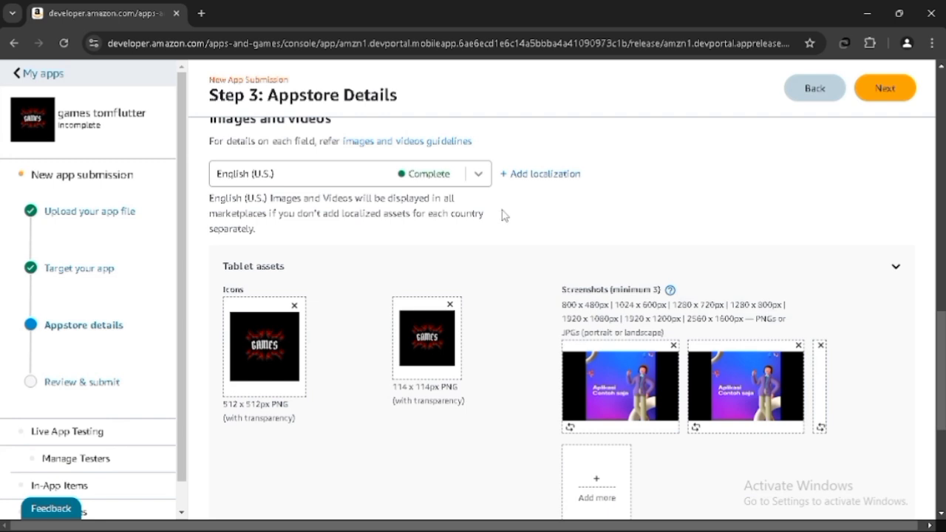
scroll(502, 215, "down", 3)
scroll(502, 219, "up", 2)
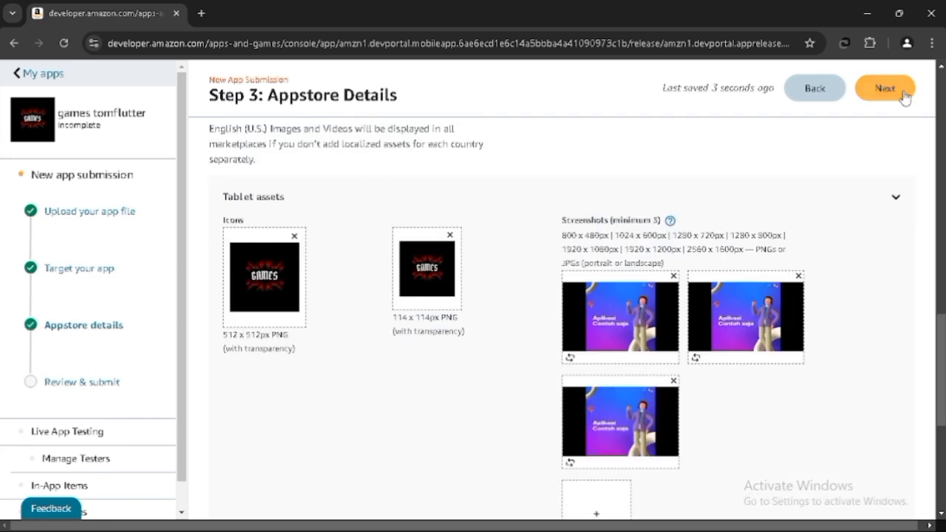
left_click(880, 94)
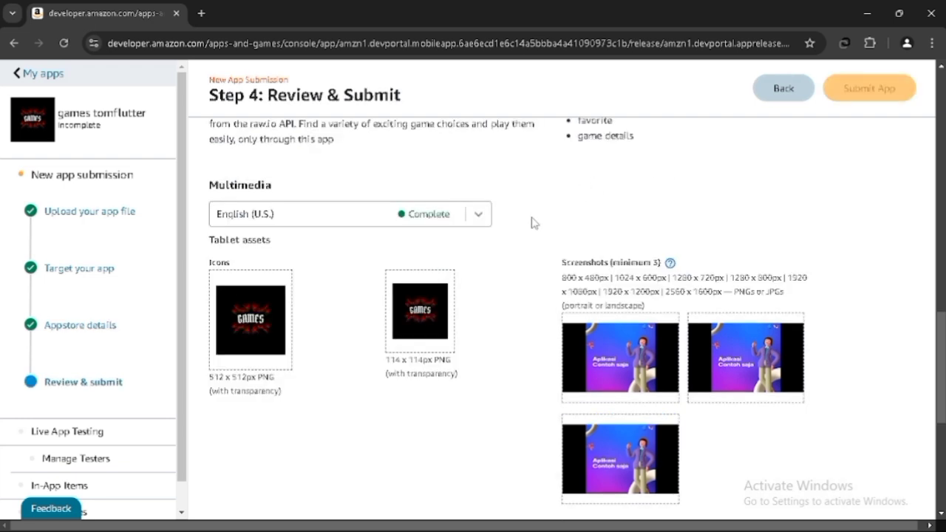
- Add a Notepad note: "LANGKAH TERAKHIR YAITU ATUR TGL DAN TAHUN UNTUK UPLOUD APLIKASI, JANGAN LUPA TETAPKAN KE DATE TIME BANGKOK"
scroll(533, 222, "down", 2)
scroll(533, 222, "down", 3)
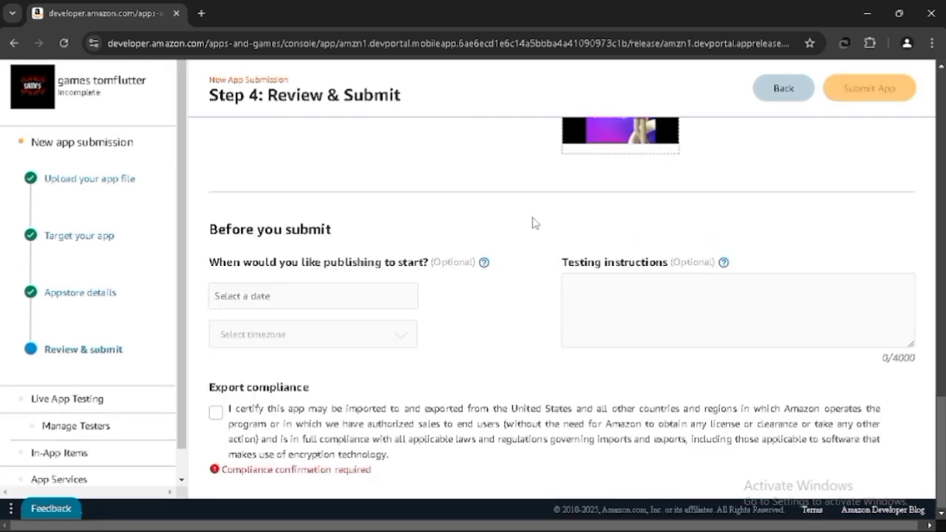
left_click(566, 517)
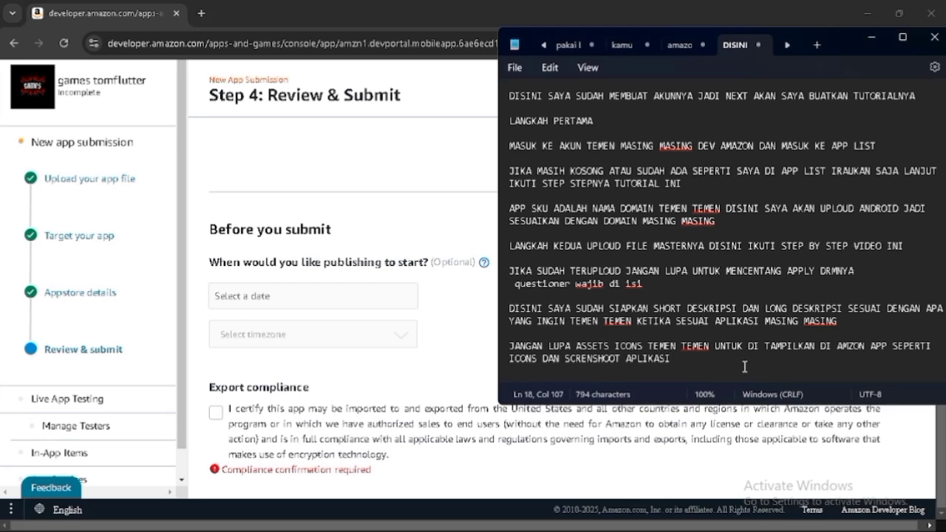
key("Return")
key("Return")
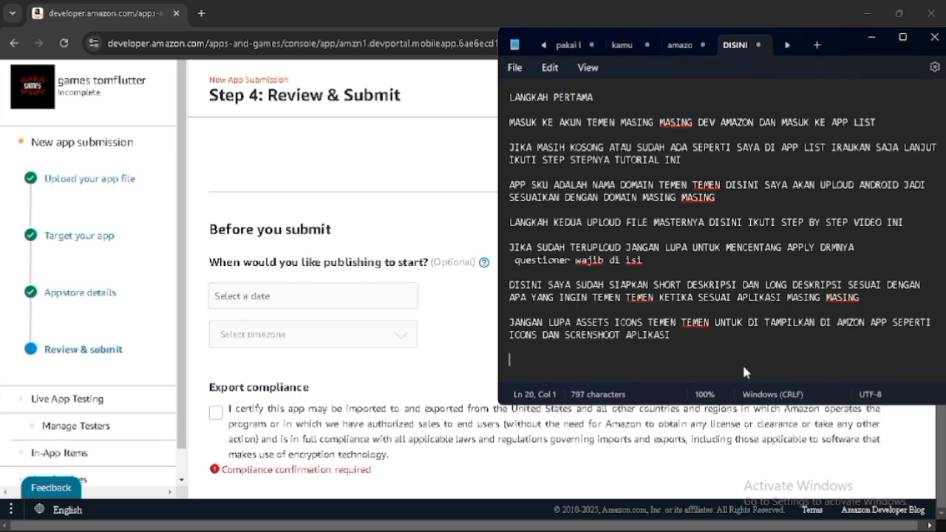
type("LANGKAH TERKA")
key("BackSpace")
key("BackSpace")
type("AKHIR YAITU")
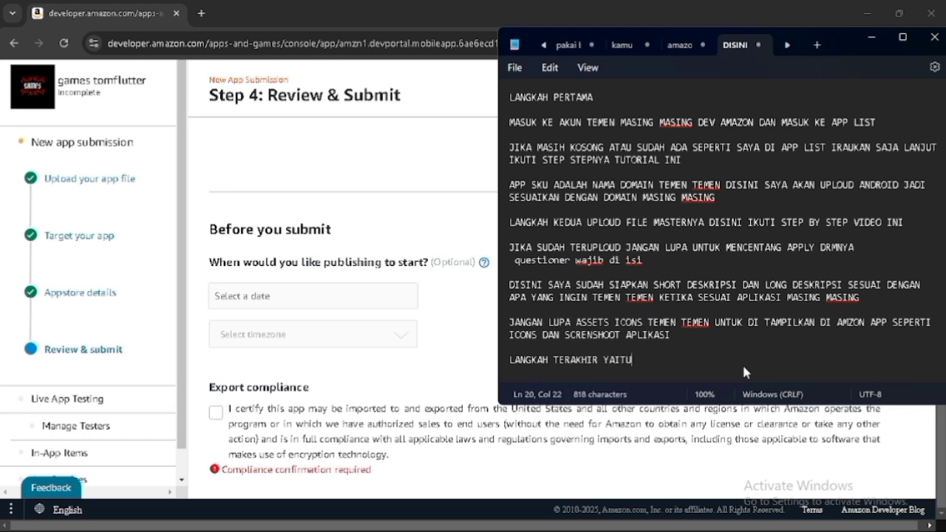
type(" ATUR TGL DAN TAH")
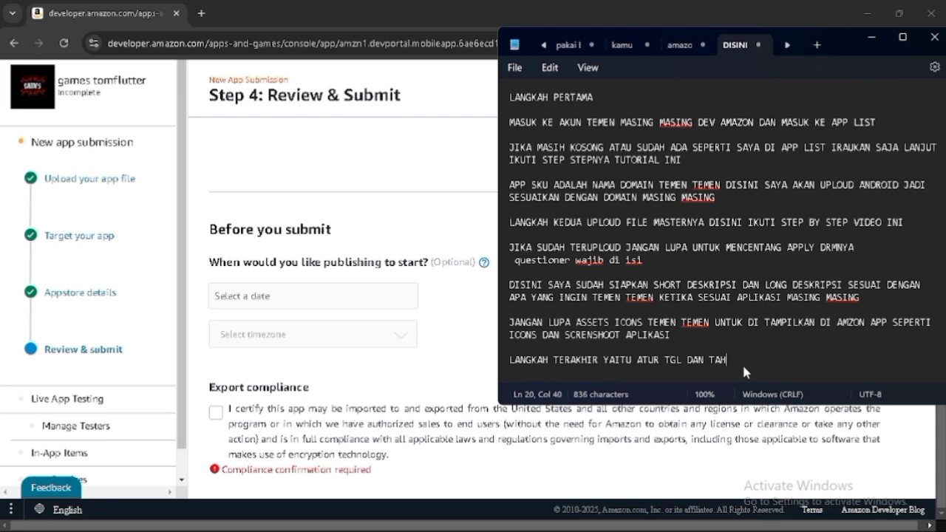
type("UN UNTUK UPLOUD")
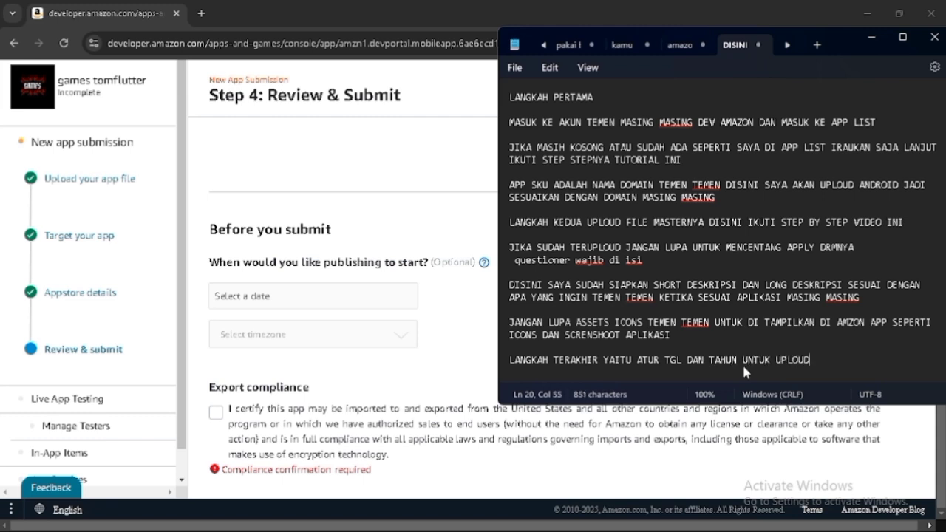
type(" APLIKASI,")
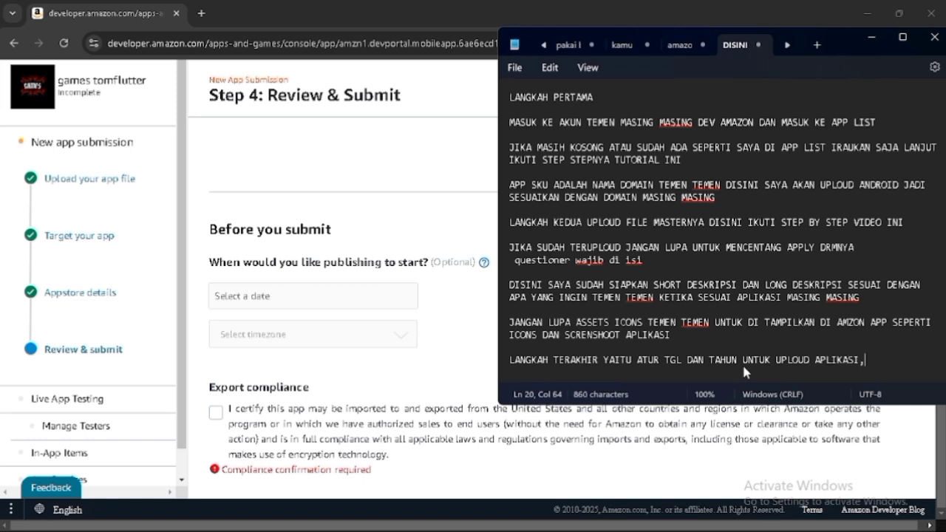
type(" JANGAN LUPA TETAPKAN KE")
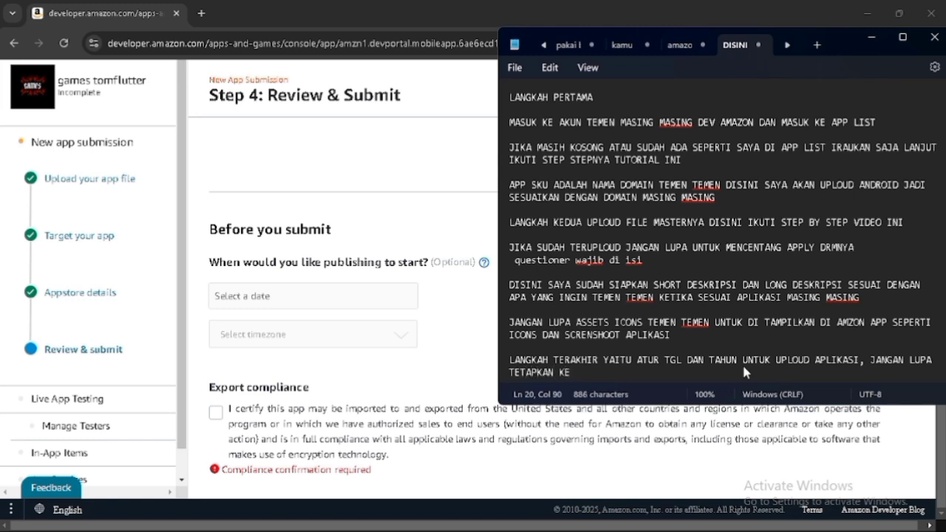
type(" TI")
type("DATE TIME BAN")
type("GK")
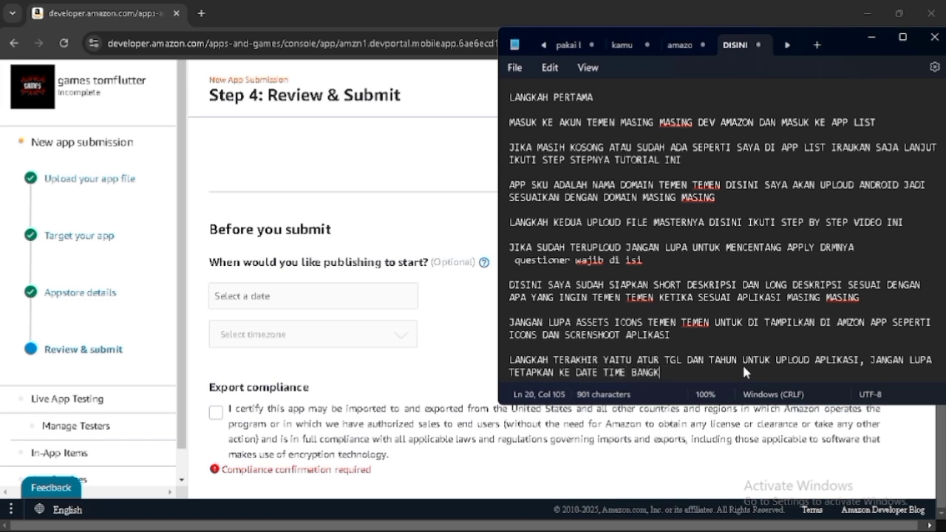
type("OK KARE")
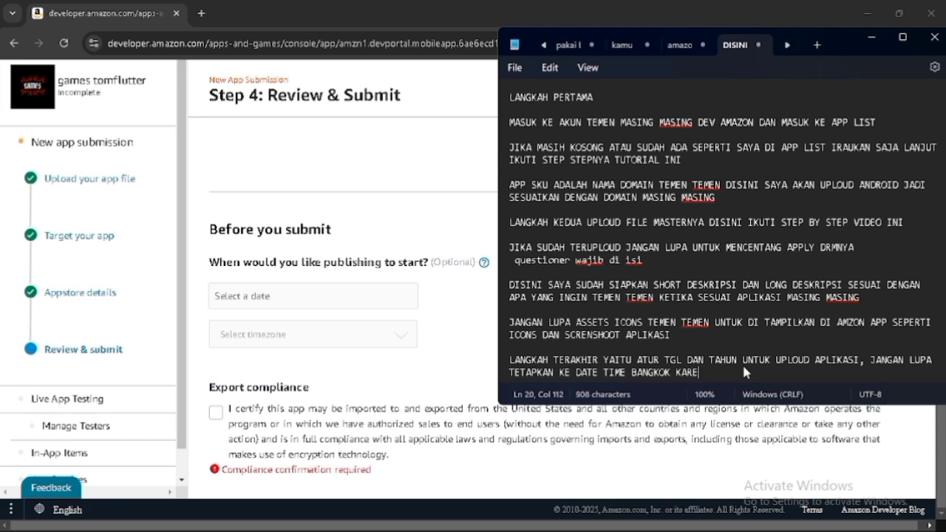
type("NA IND")
key("BackSpace")
key("BackSpace")
key("BackSpace")
key("BackSpace")
key("BackSpace")
key("BackSpace")
key("BackSpace")
key("BackSpace")
key("BackSpace")
key("BackSpace")
key("BackSpace")
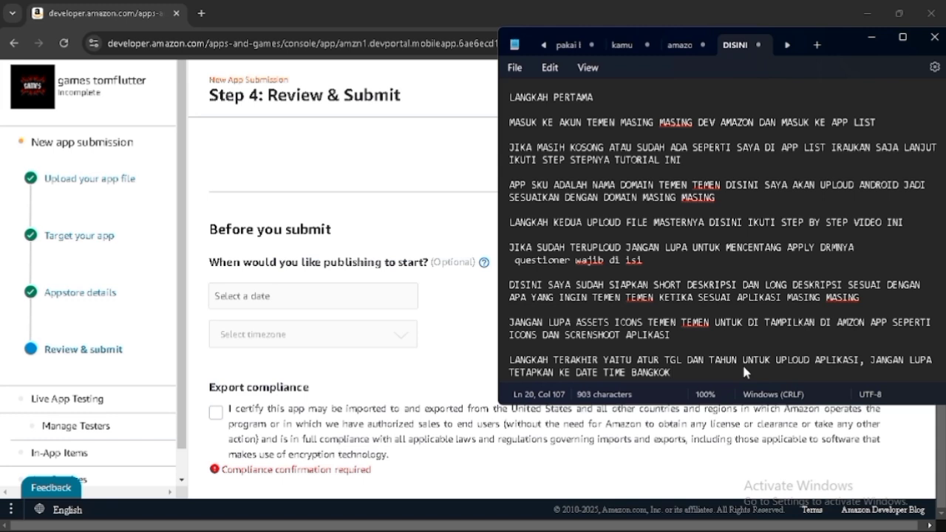
- Enter "no testing" as the testing instructions
key("alt+Tab")
scroll(494, 293, "up", 1)
left_click(613, 385)
type("no ")
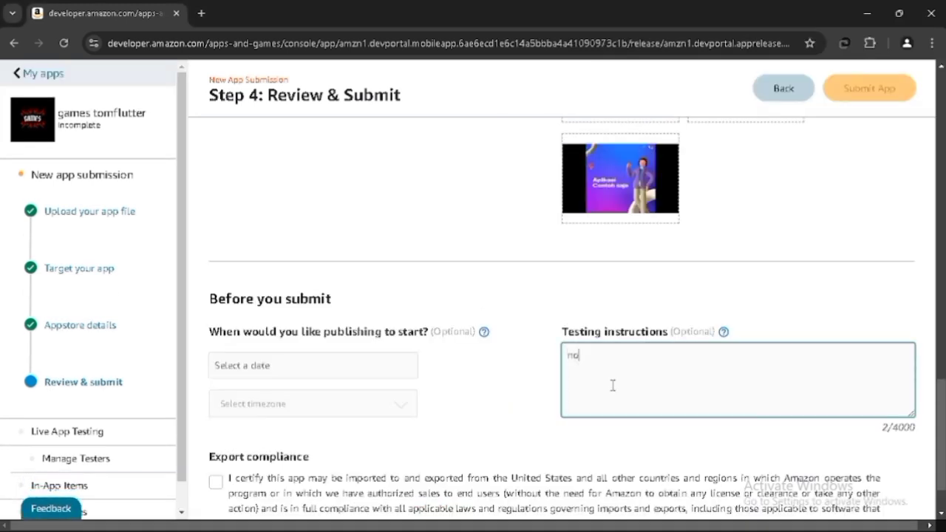
type("testing")
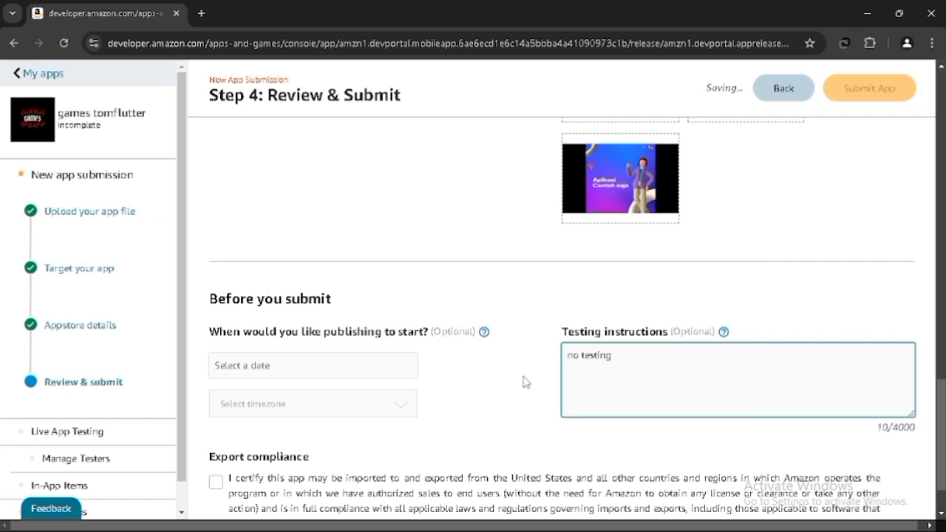
- Set the publishing start date to January 27, 2025 at 23:59
left_click(463, 368)
left_click(271, 319)
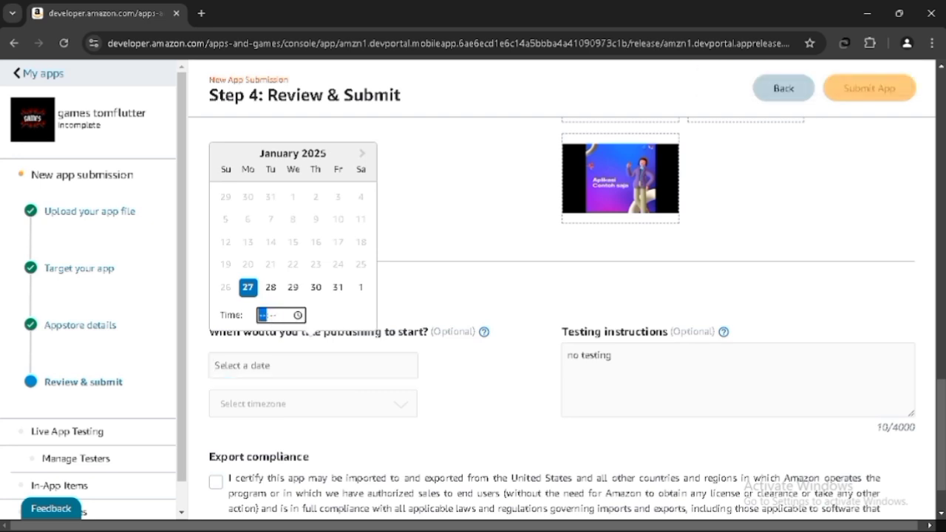
mouse_move(677, 530)
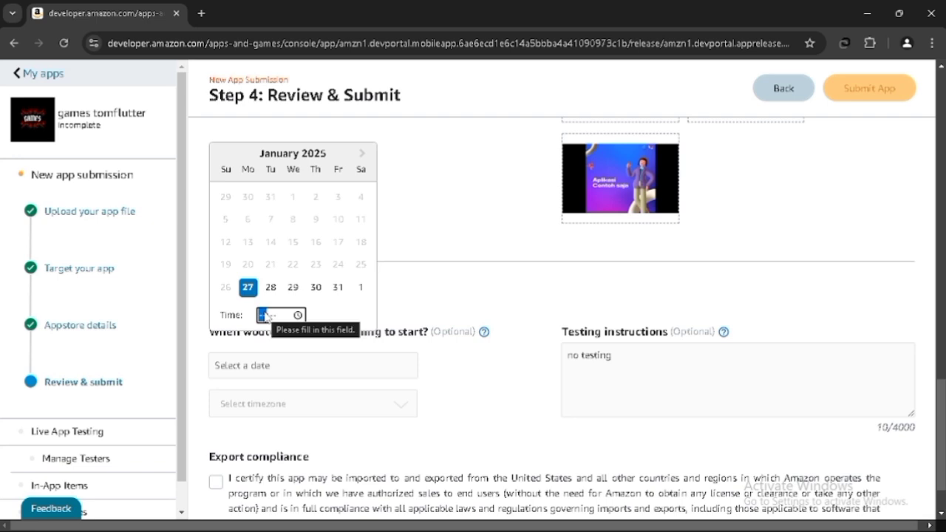
type("23:")
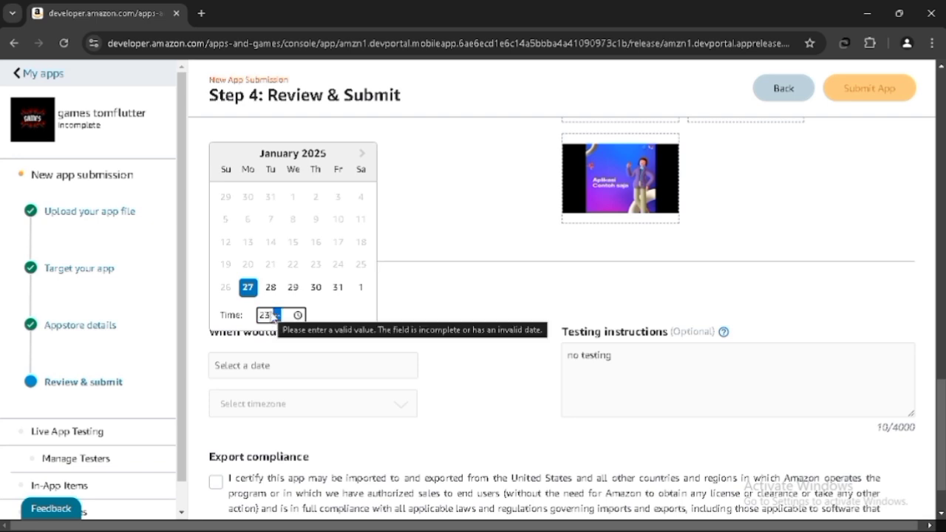
type("59")
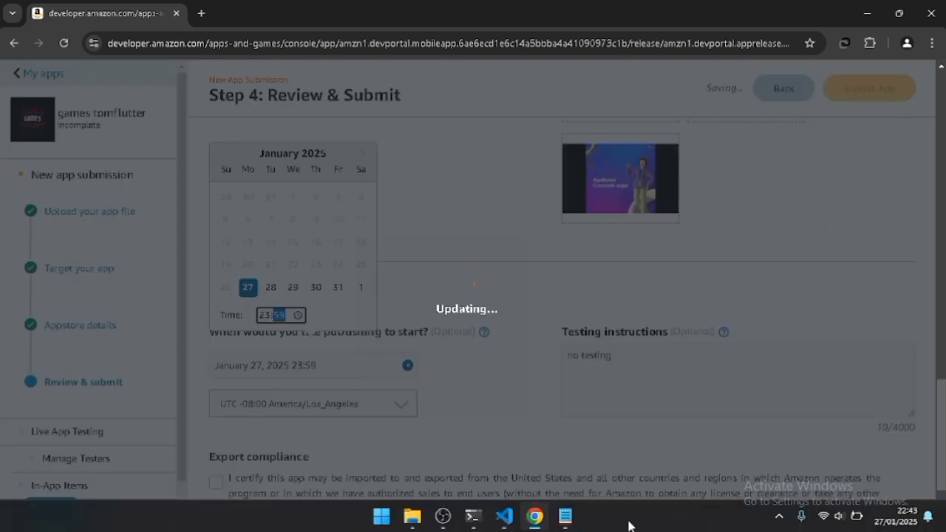
- Add the Notepad line "HARUS SELISIH SEJAM UNTUK DI AFIRMASI PIHAK AMAZON" below the previous note
left_click(566, 516)
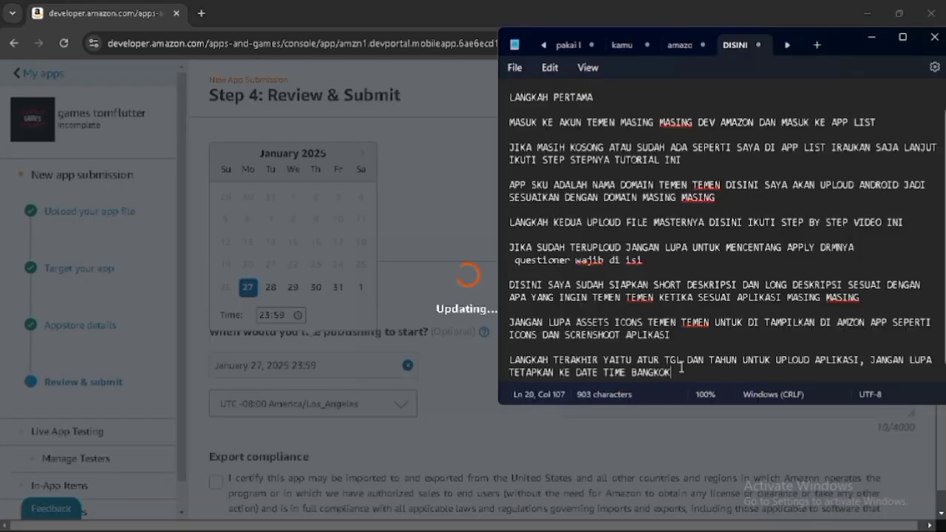
key("Return")
key("Return")
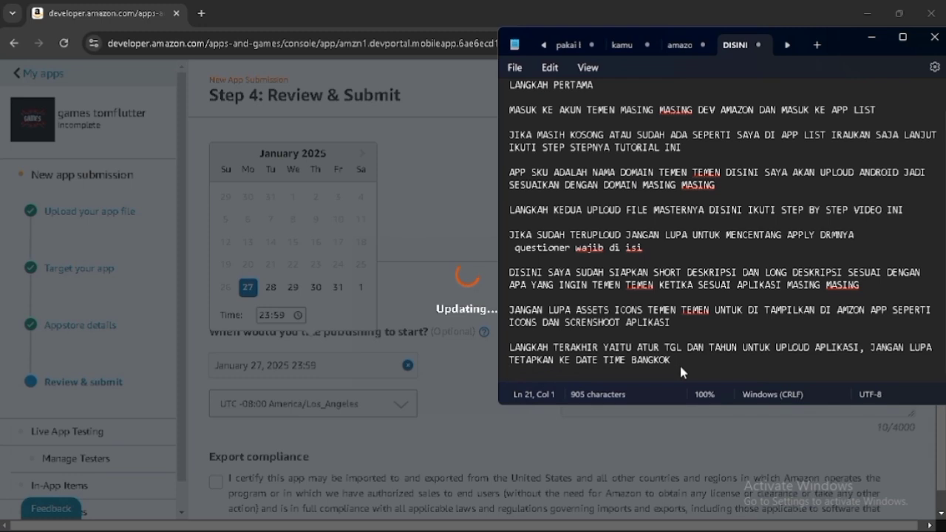
type("HARUS")
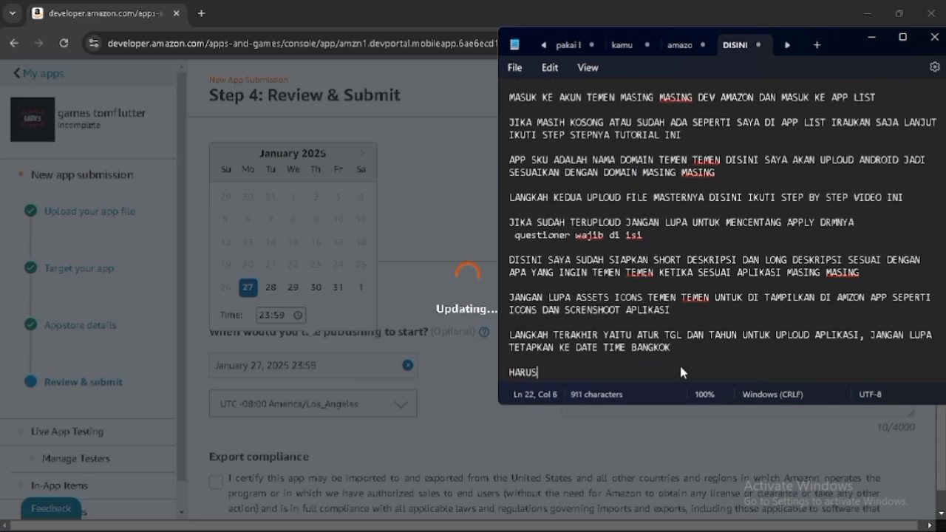
type(" SELISI")
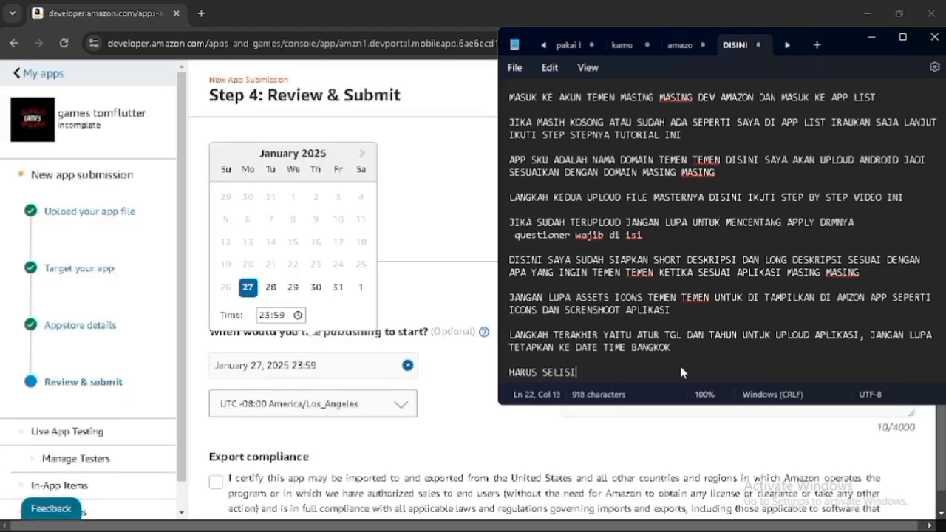
type("H SEJAM ")
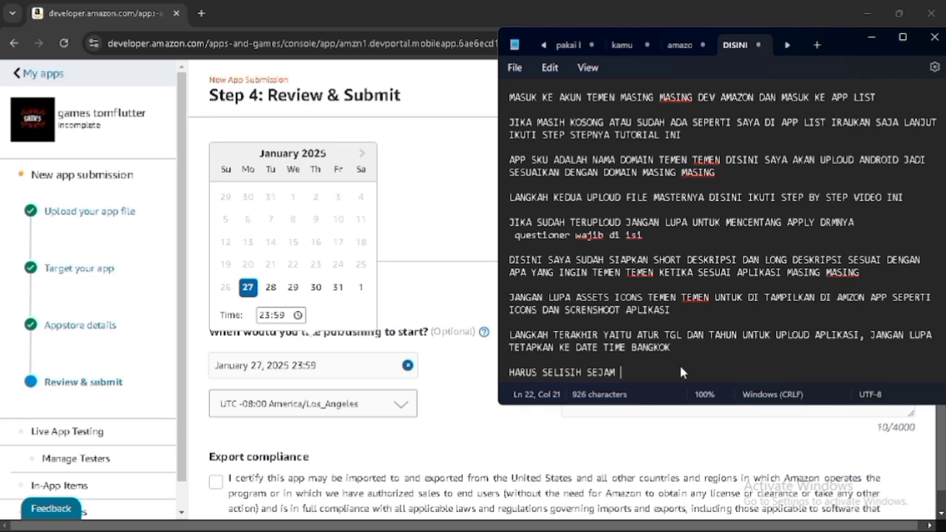
type("UNTUK DI ")
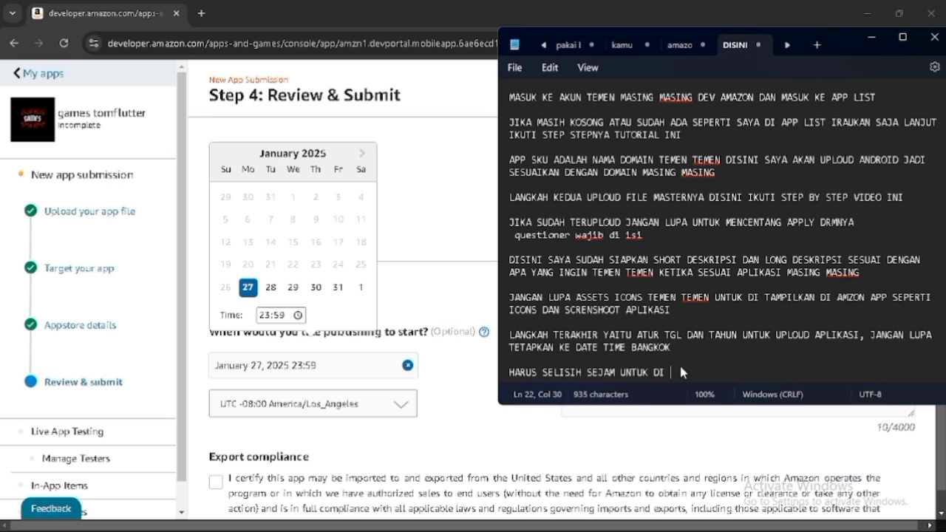
type("AKHIRMASI PIHAK AMAZON")
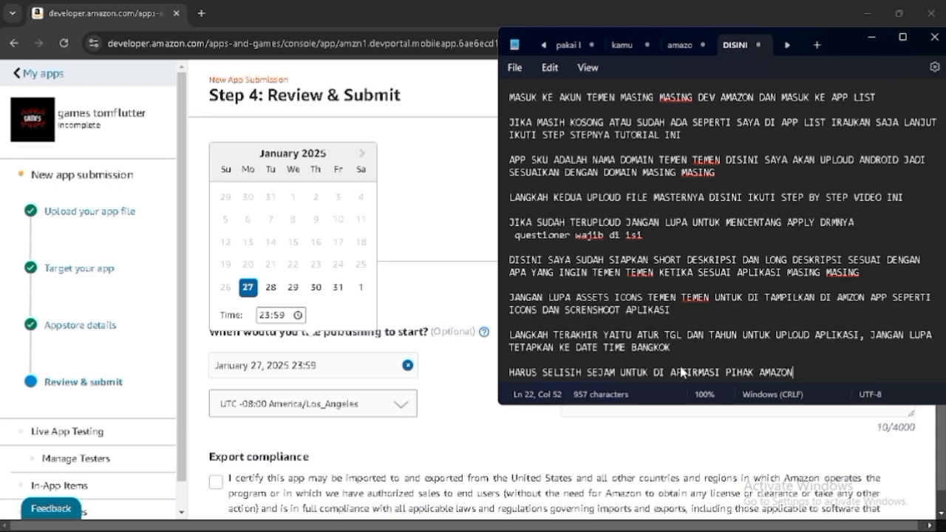
- Set the publishing time zone to UTC +07:00 Asia/Bangkok and tick the export compliance certification
key("alt+Tab")
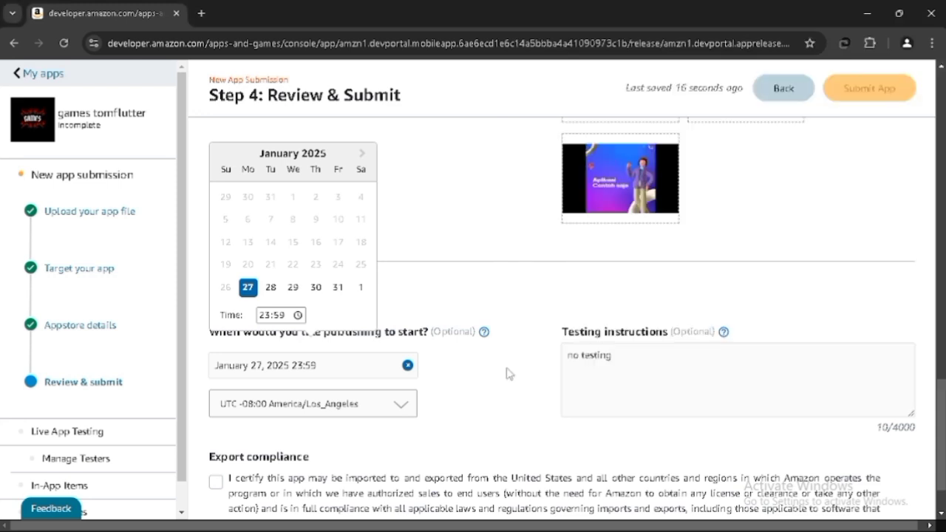
left_click(501, 369)
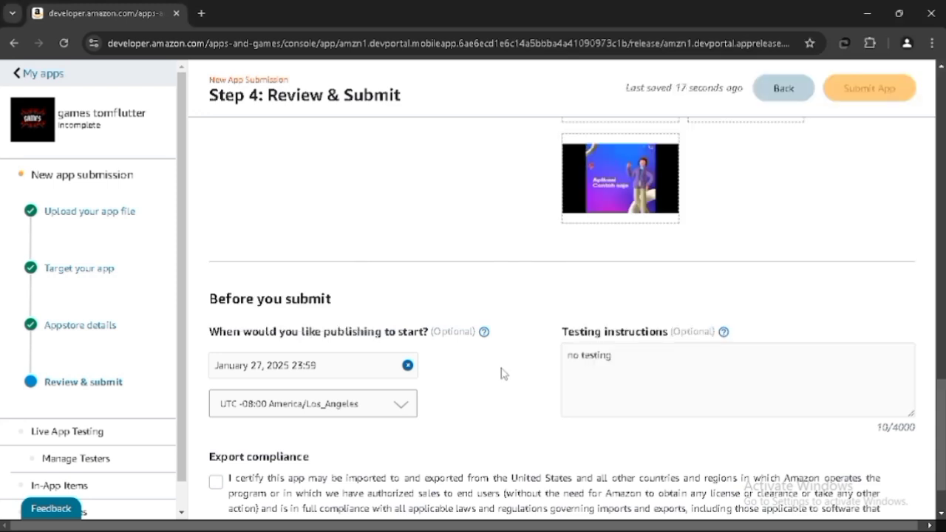
left_click(384, 412)
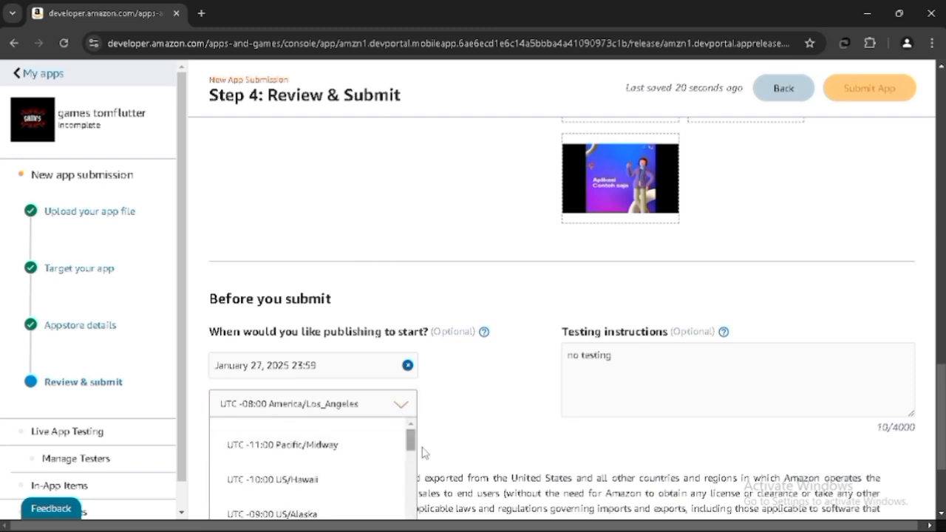
scroll(422, 452, "down", 1)
scroll(377, 453, "down", 3)
scroll(378, 453, "down", 5)
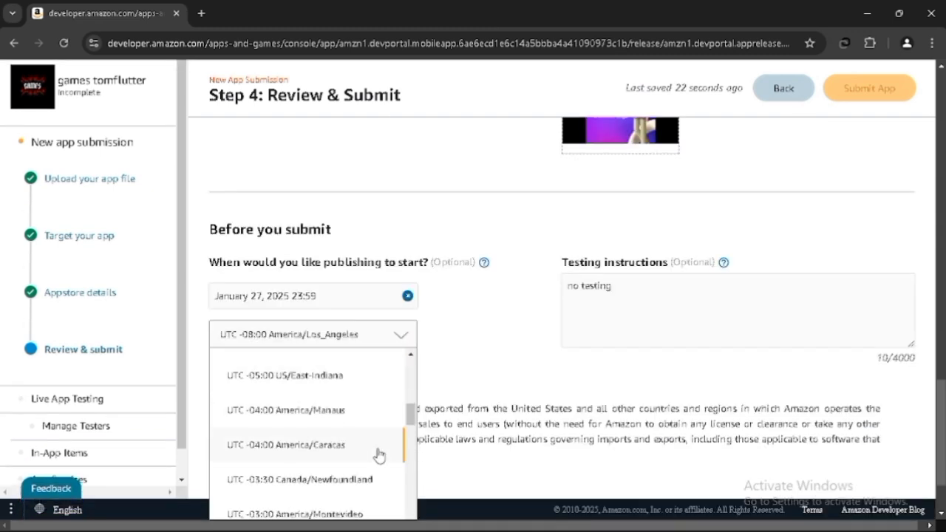
scroll(378, 454, "down", 4)
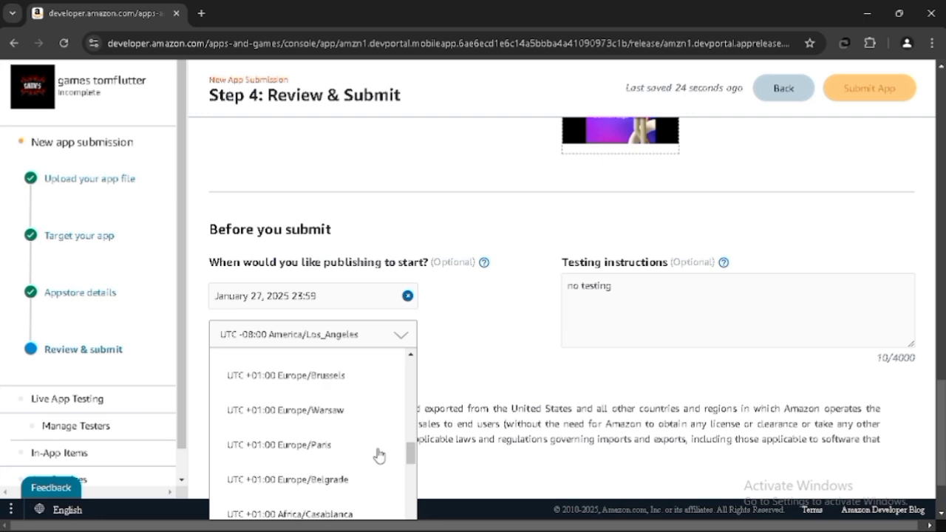
scroll(378, 454, "down", 5)
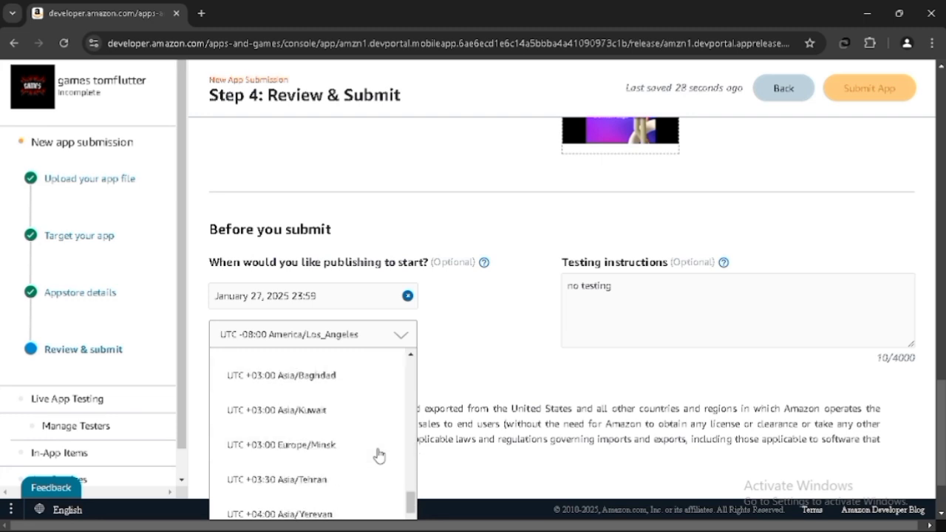
scroll(378, 454, "up", 1)
scroll(378, 454, "down", 1)
scroll(379, 454, "down", 6)
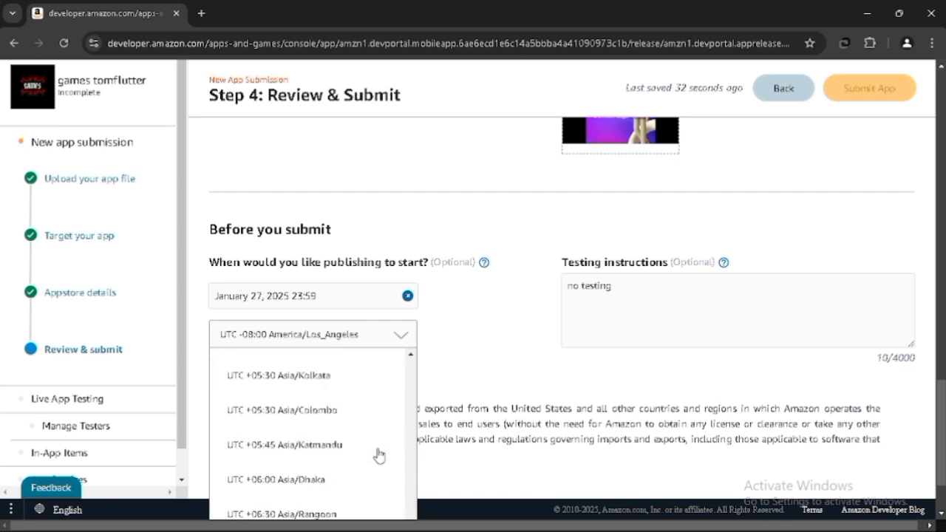
scroll(379, 454, "down", 2)
left_click(346, 452)
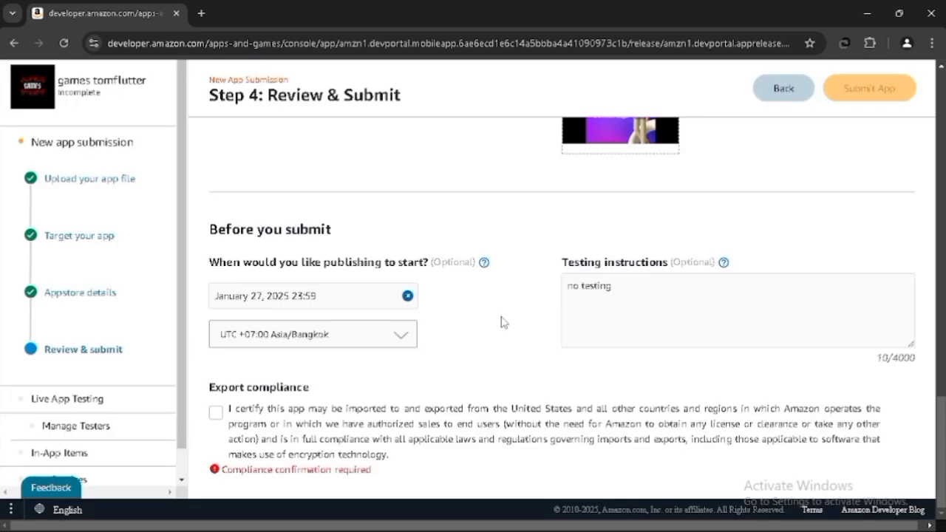
left_click(218, 414)
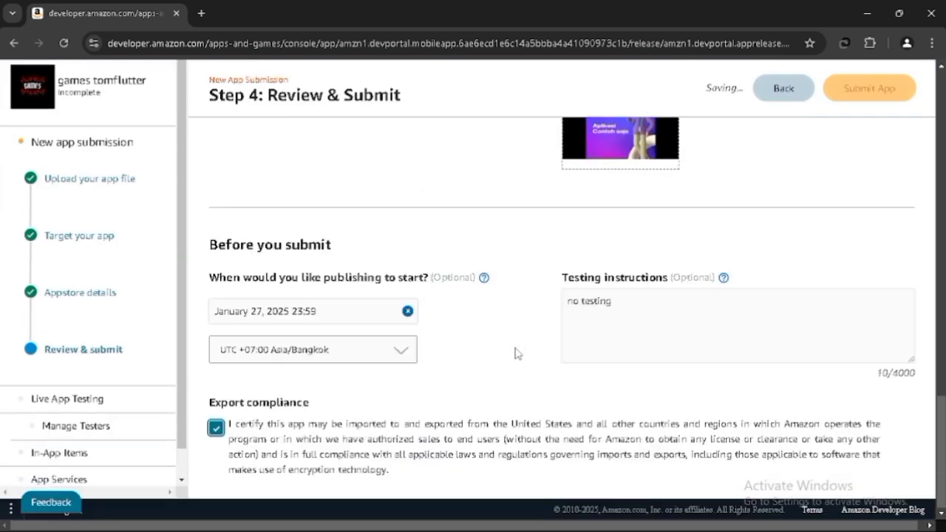
- Fill the feedback survey with 30 days of porting effort, a rating of 5, and "100" as the improvement comment
scroll(515, 354, "up", 5)
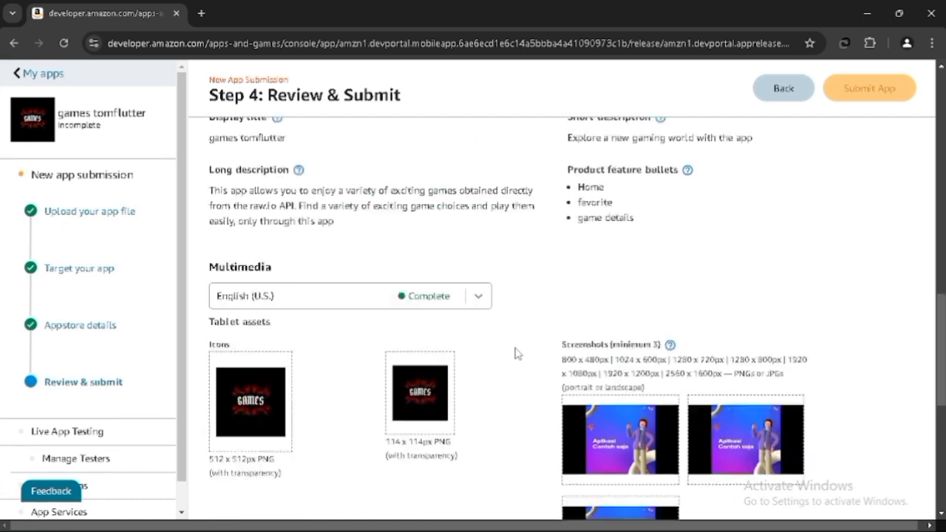
scroll(516, 354, "up", 10)
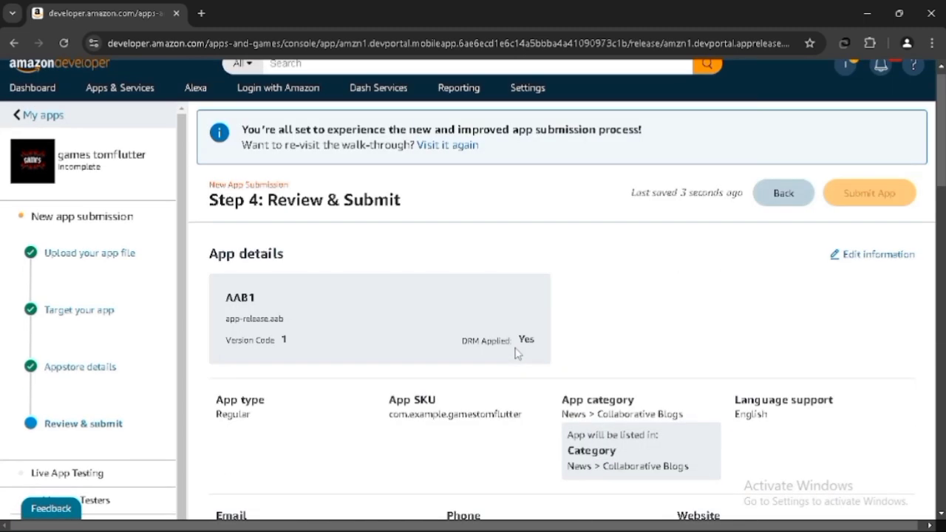
scroll(516, 353, "up", 1)
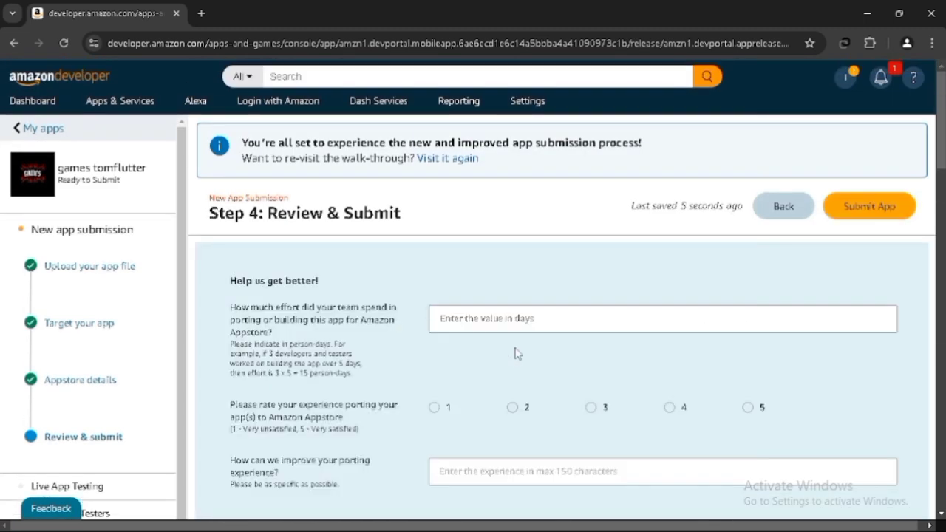
left_click(496, 319)
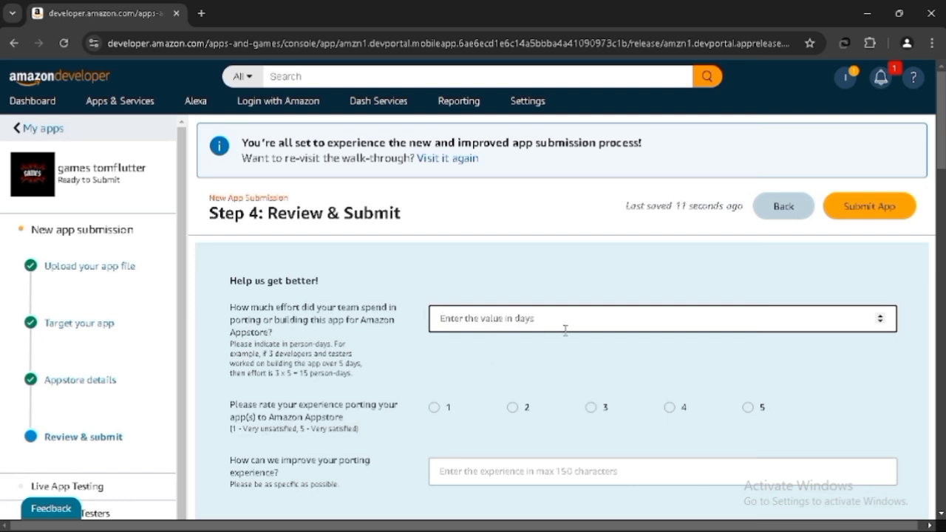
type("30")
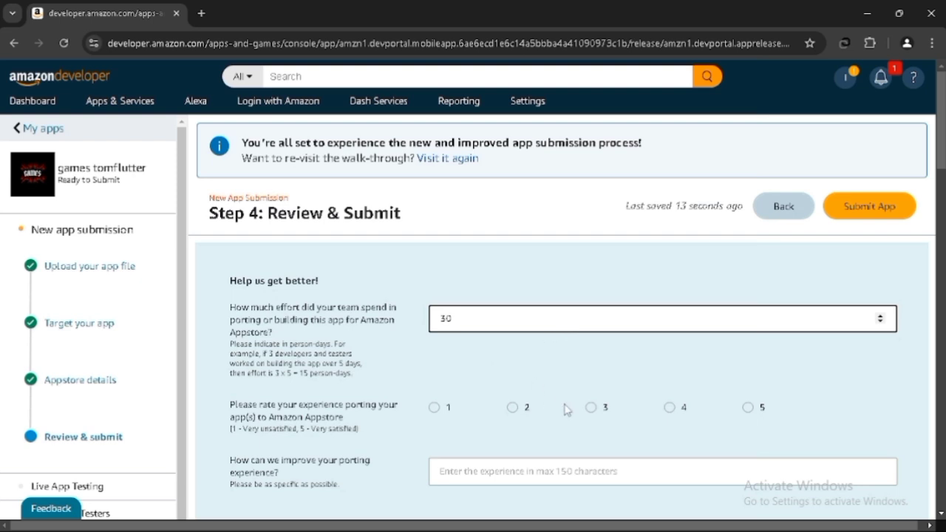
left_click(747, 407)
scroll(579, 447, "down", 3)
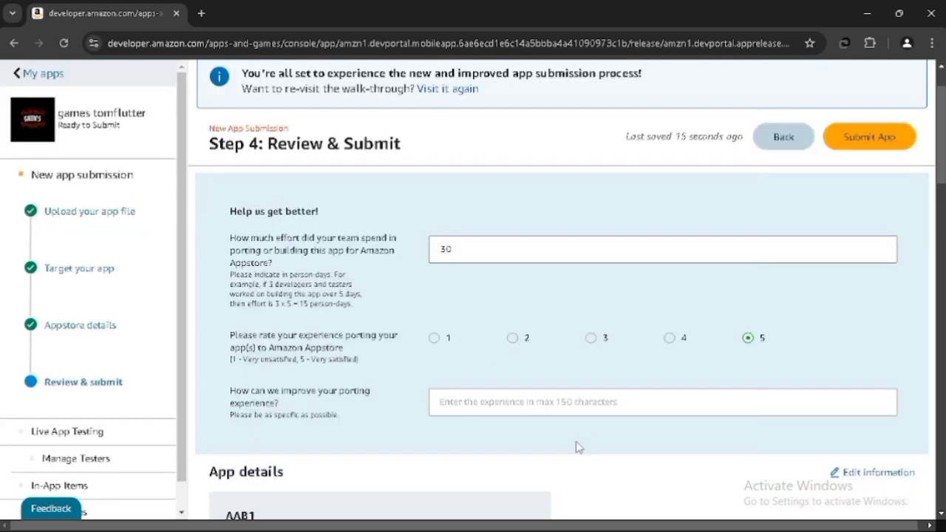
left_click(495, 326)
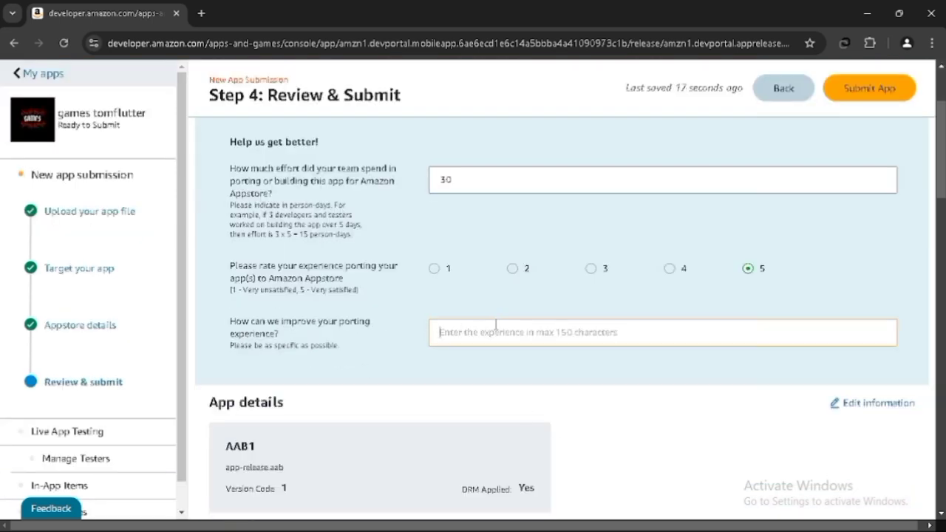
type("100")
left_click(551, 312)
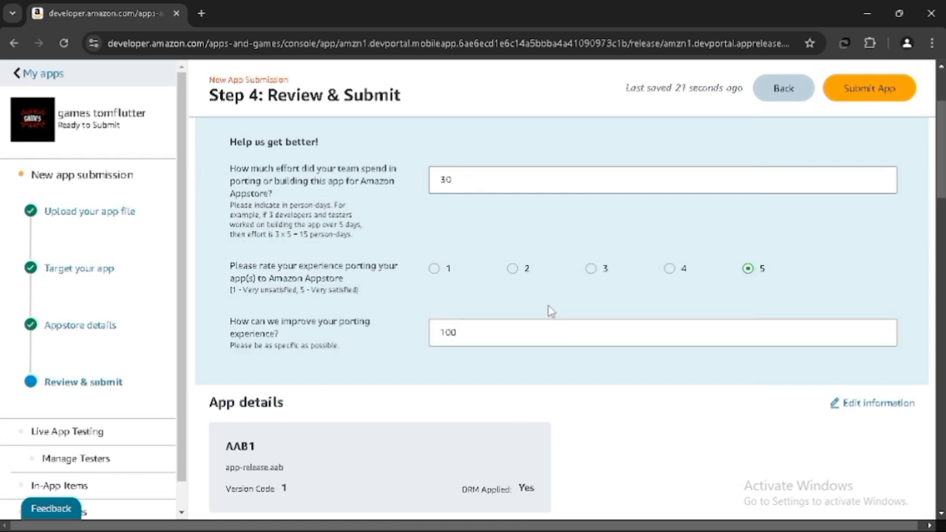
- Add the Notepad line "LANJUT SUBMIT APLIKASI" below the previous note
scroll(551, 312, "down", 1)
scroll(550, 311, "down", 3)
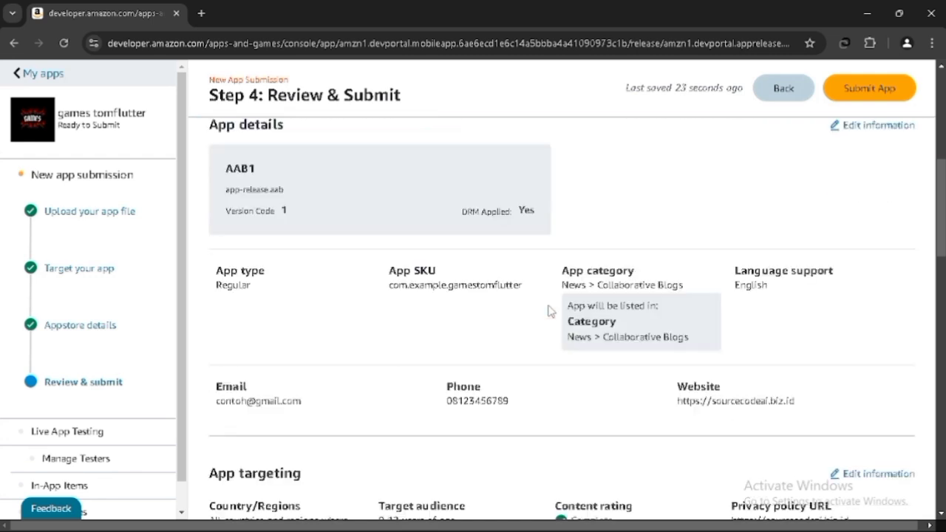
mouse_move(604, 527)
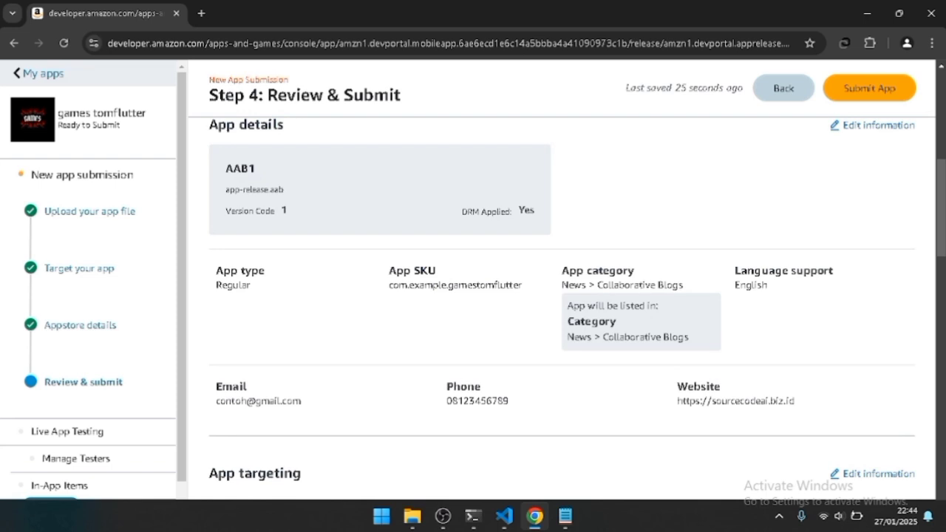
left_click(566, 517)
key("Return")
key("Return")
type("LAN")
key("BackSpace")
key("BackSpace")
key("BackSpace")
type("LANJUT SUBMIT APLIKASI")
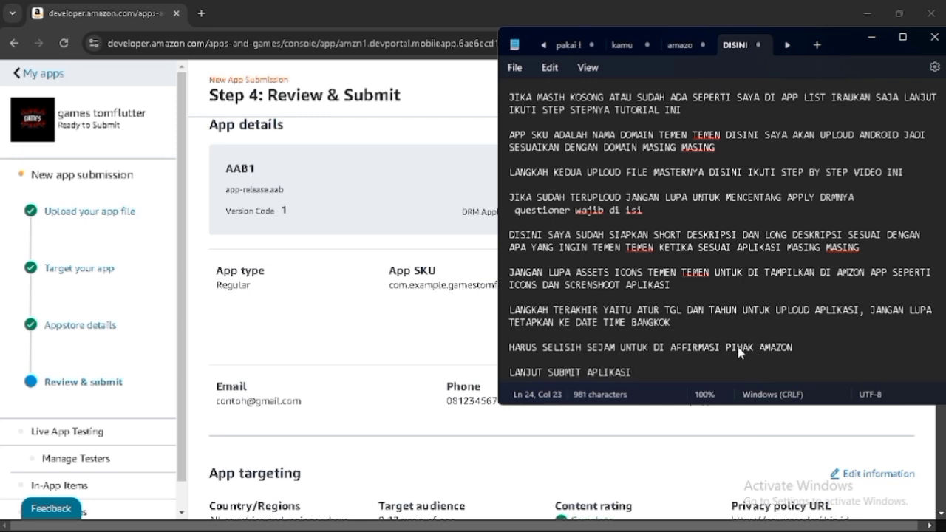
- Submit the app and dismiss the submission-experience feedback popup
key("alt+Tab")
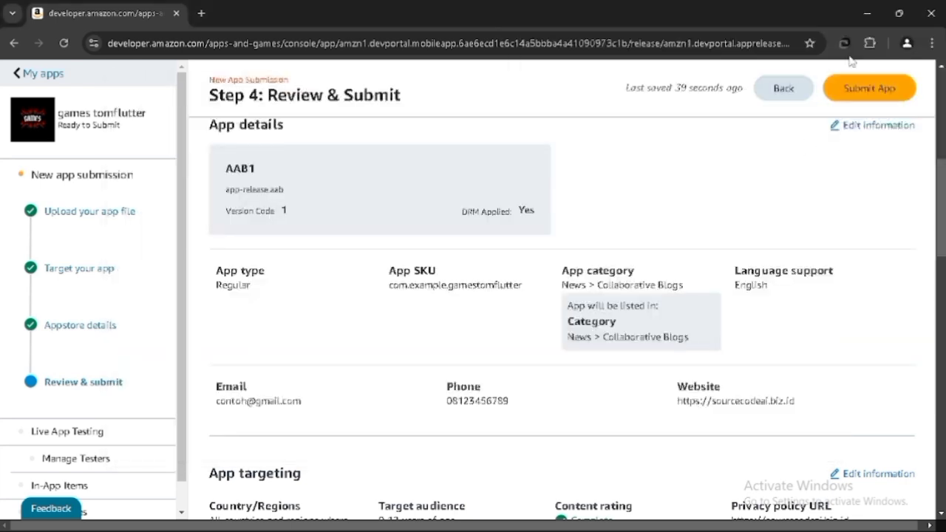
left_click(860, 91)
scroll(577, 233, "down", 4)
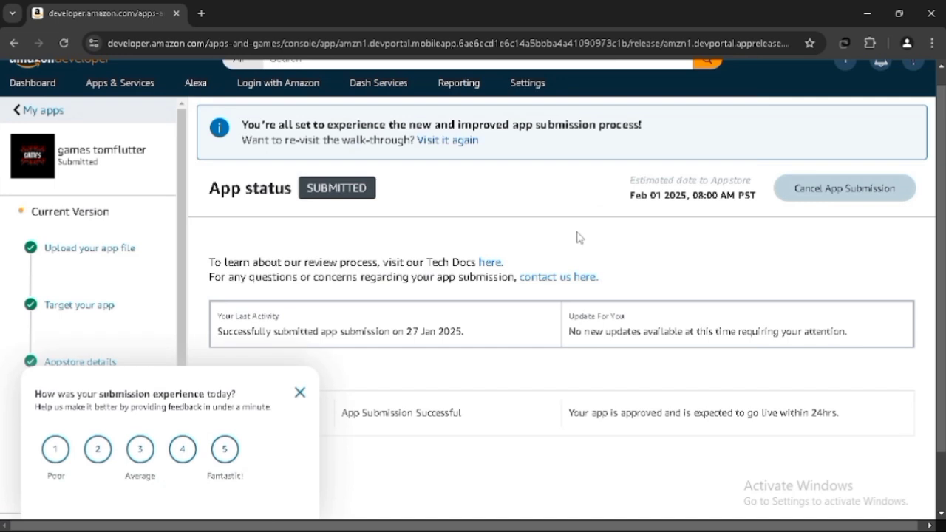
left_click(300, 391)
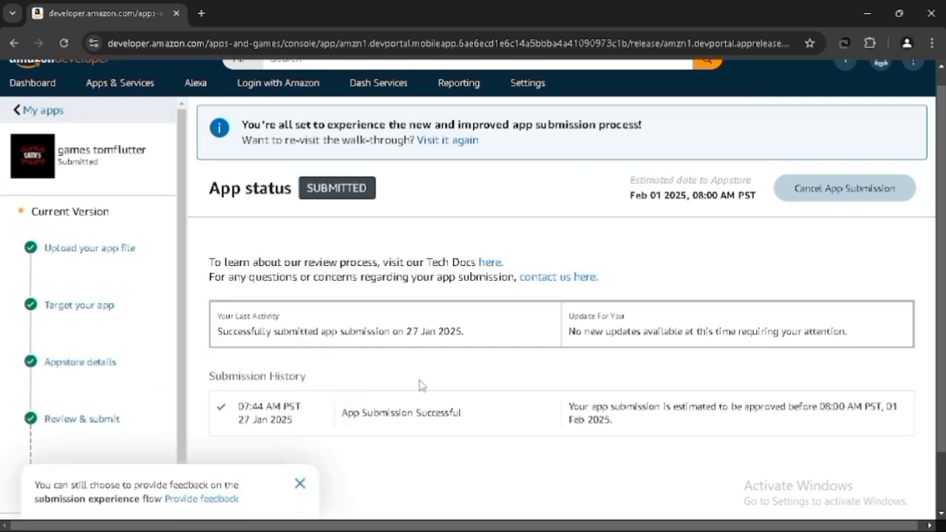
- Highlight the "App Submission Successful" entry in the submission history and move Notepad over the page
scroll(419, 387, "down", 1)
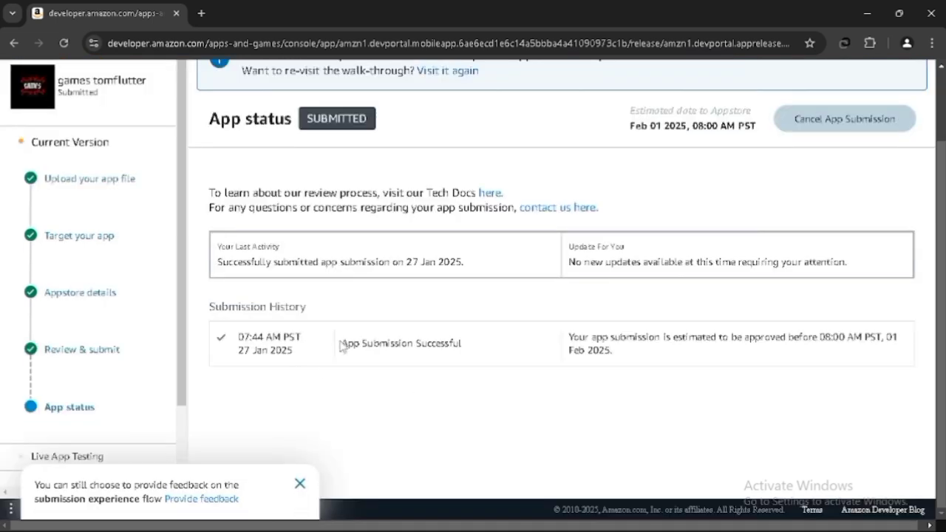
left_click_drag(342, 344, 477, 351)
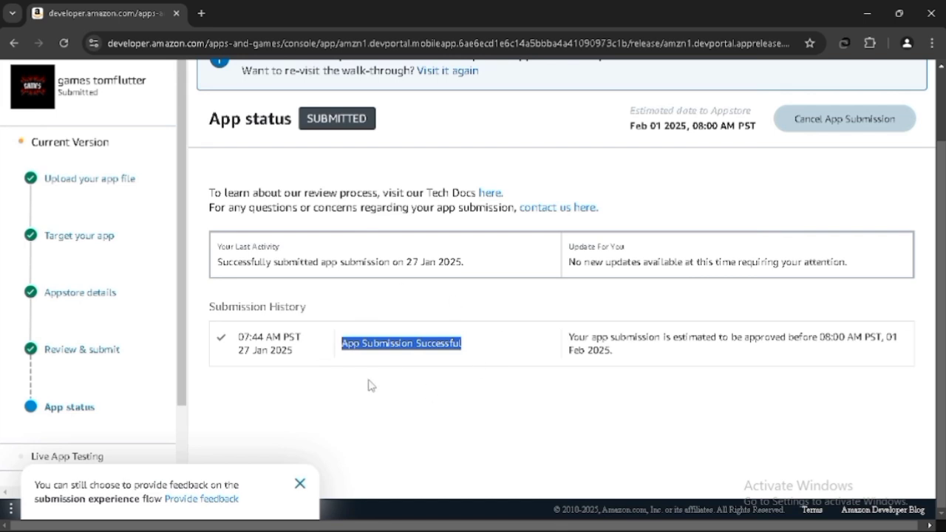
mouse_move(588, 529)
left_click(566, 516)
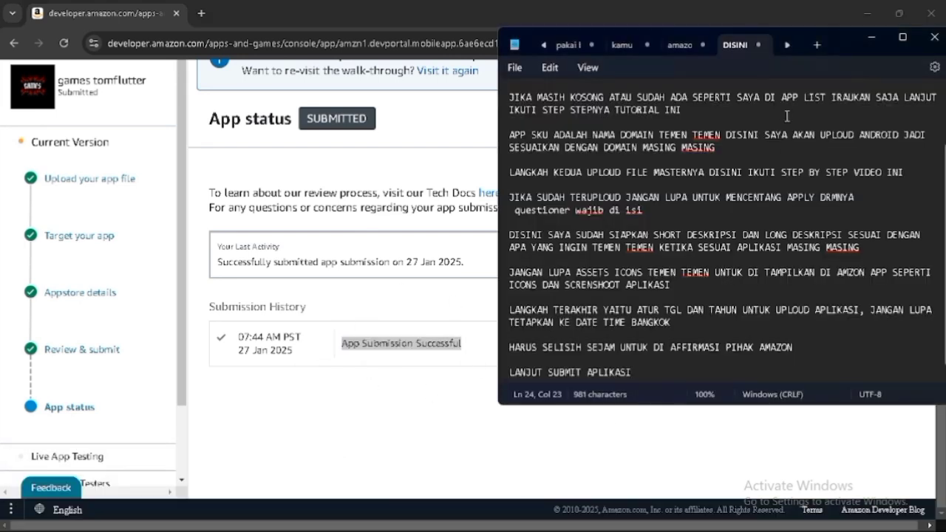
left_click_drag(841, 47, 748, 28)
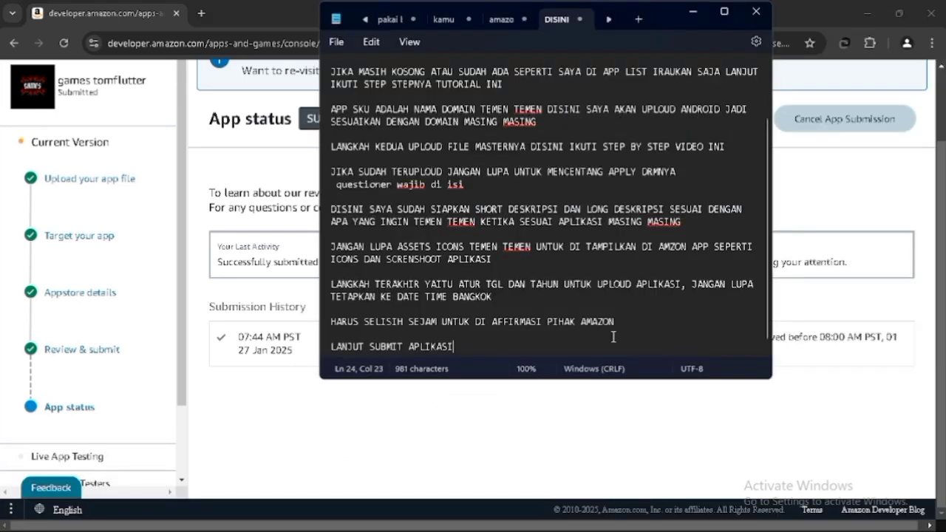
- Start a new Notepad line reading "TARAAA APLIKASI KITA SEDANG DI TINJAU" below the previous note
key("Return")
key("Return")
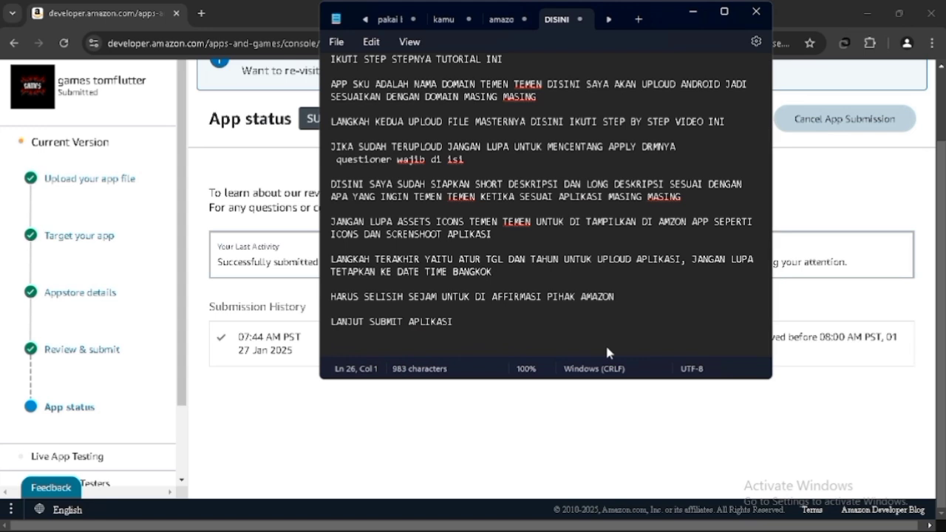
type("TARAAA APLIKASI KIT")
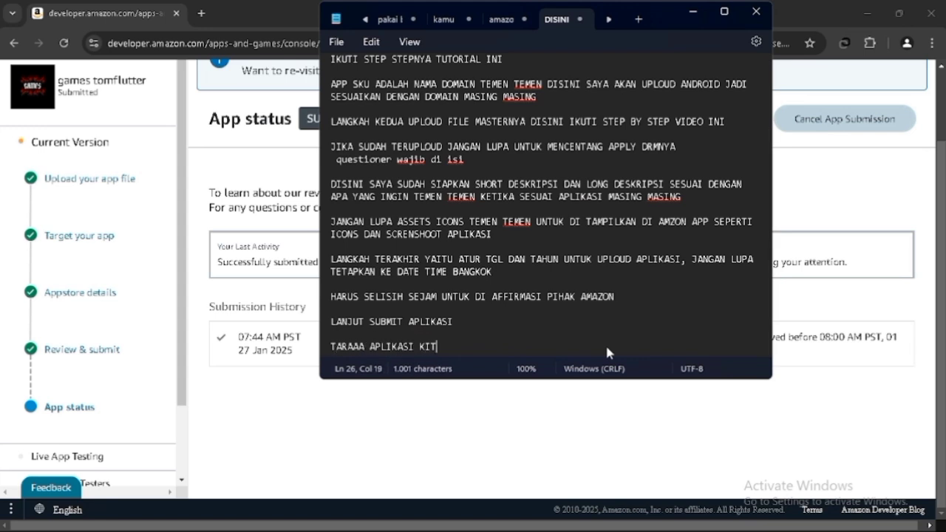
type("A SUDAH")
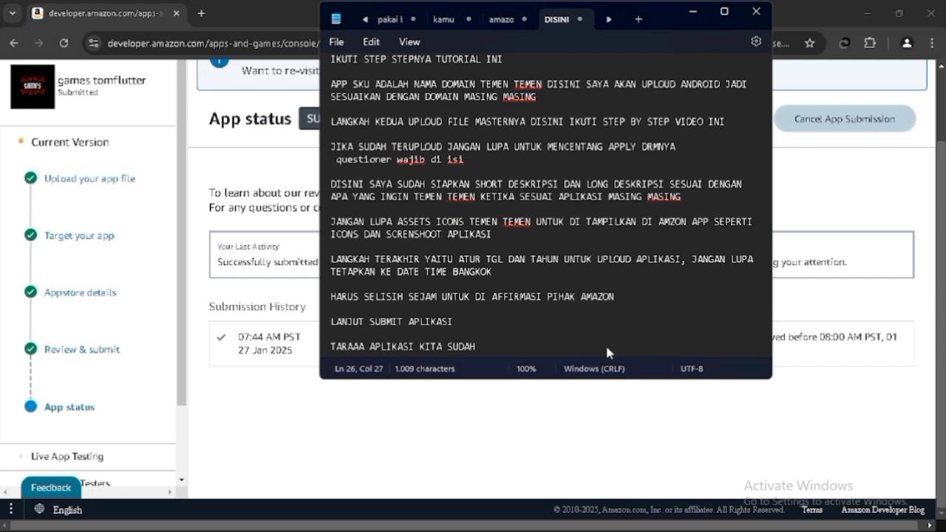
key("BackSpace")
key("BackSpace")
key("BackSpace")
key("BackSpace")
type("EDANG DI TIN")
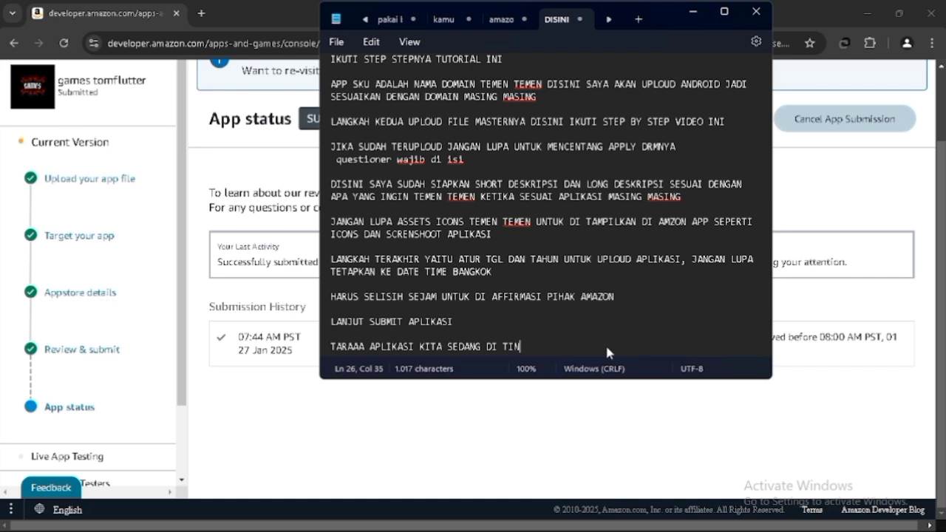
type("JAU, BIASANYA DAN SEPENGELAMAN SAYA BIASANYA DI")
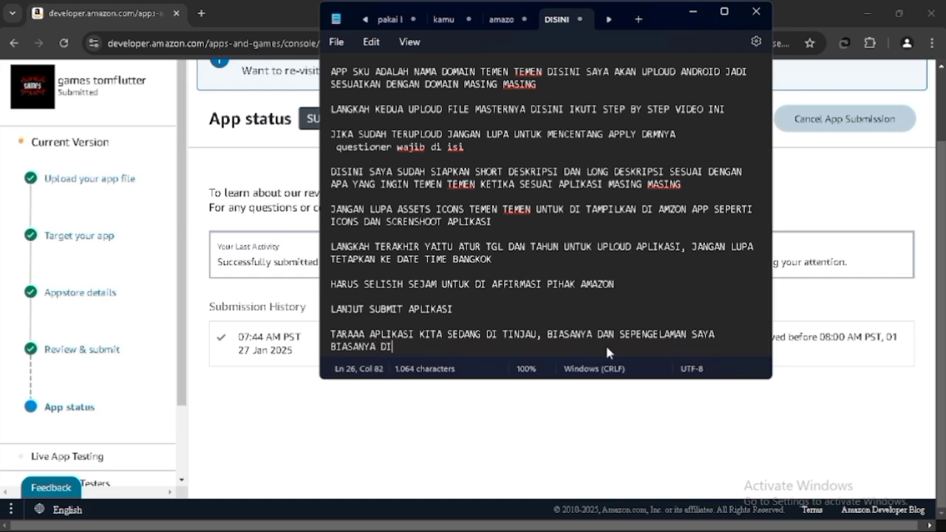
- Continue the line with ", BIASANYA DAN SEPENGELAMAN SAYA BIASANYA MENUNGGU HINGGA"
key("BackSpace")
key("BackSpace")
type("MENUNGGU HINGGA ")
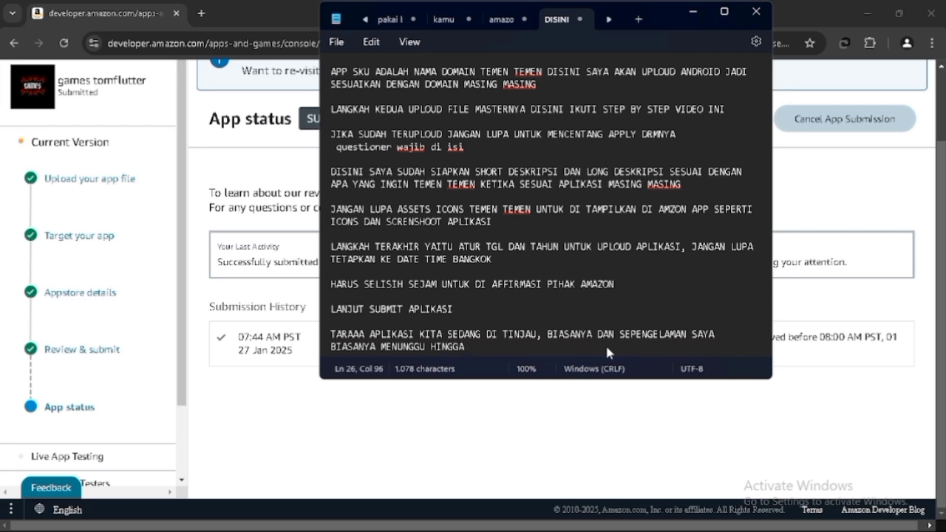
type("1X24")
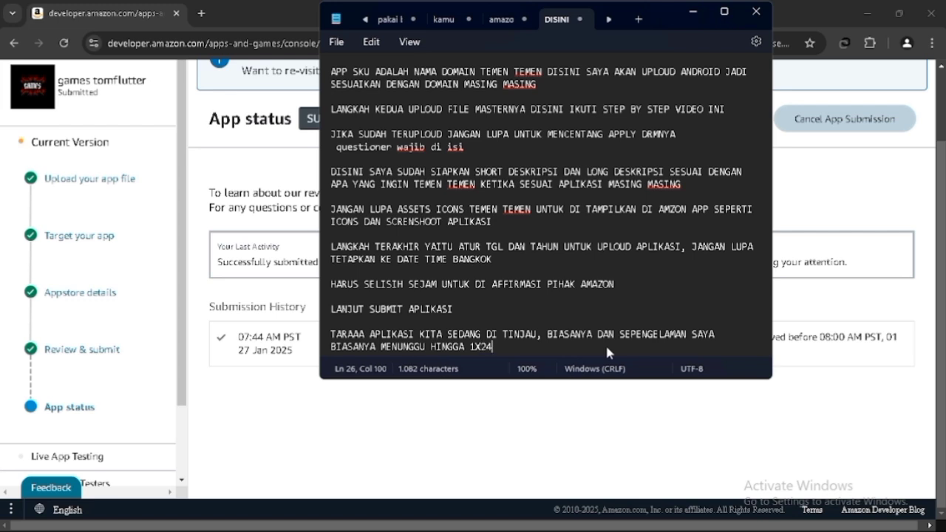
type(" JAM TERG")
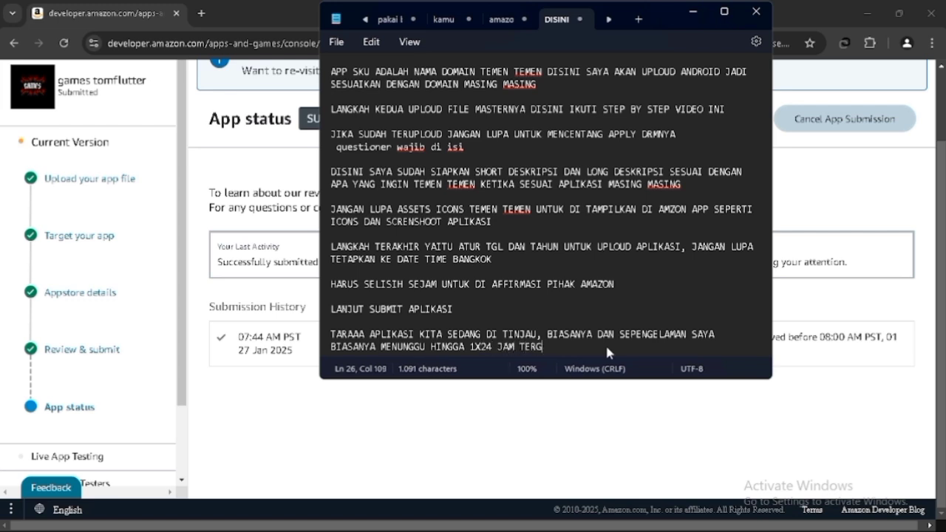
type("ANTUN")
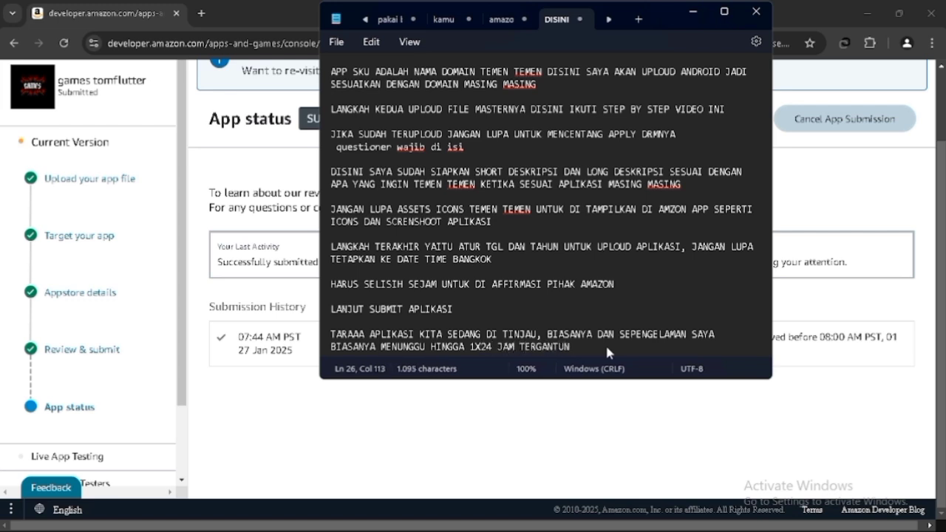
type("G AMAL")
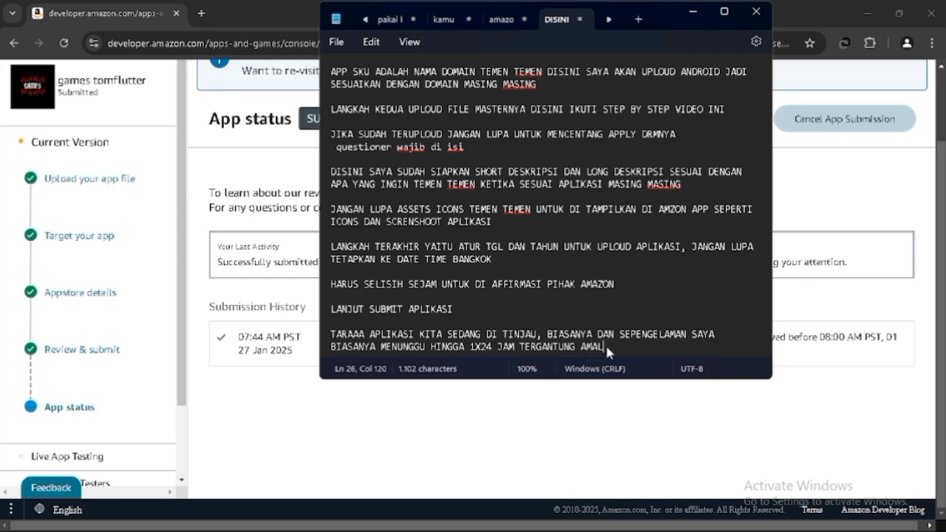
type(" DAN IBADA")
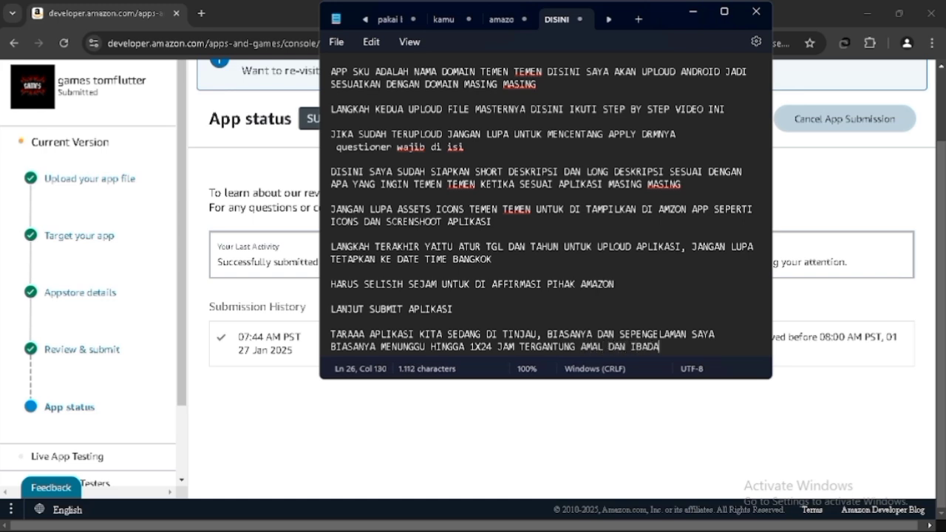
type("H YA TEMEN TEMEN HAHAHA")
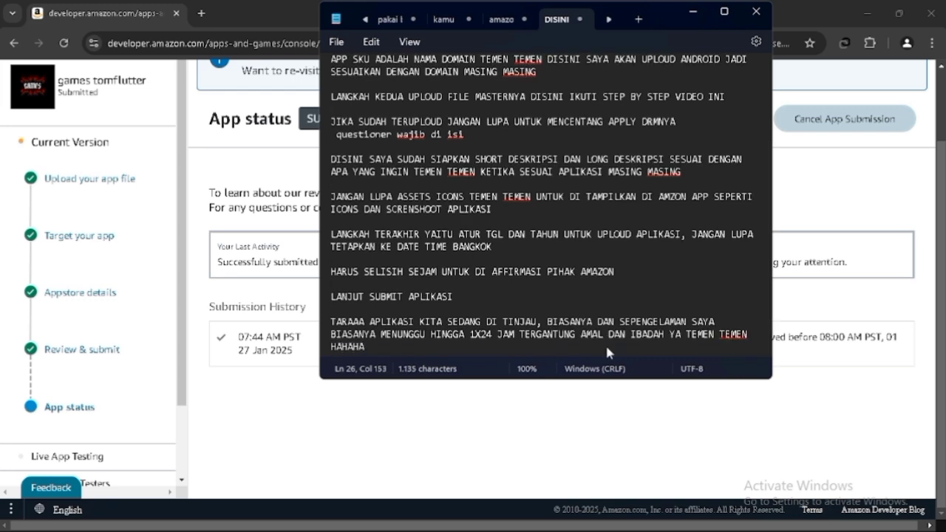
- Review the submitted app's status page in the browser, then return to Notepad
key("alt+Tab")
left_click(553, 309)
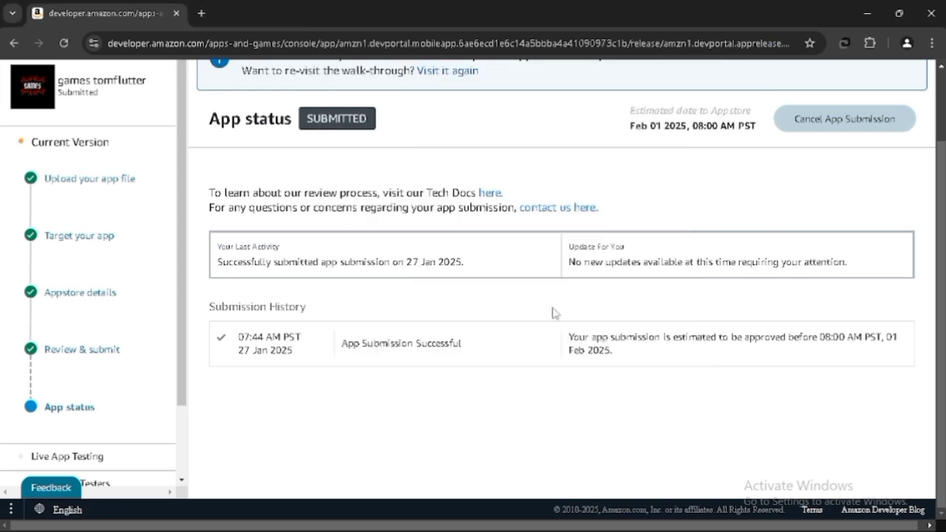
scroll(556, 313, "up", 1)
scroll(556, 313, "down", 1)
key("alt+Tab")
scroll(553, 325, "down", 2)
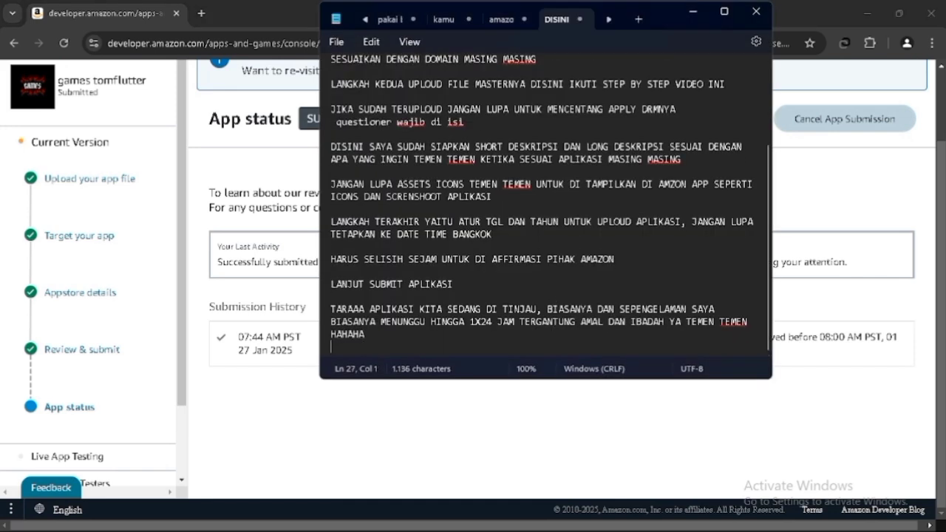
- Open a new Notepad tab and write "SAMPAI JUMPA DI TUTORIAL BERIKUTNYA SEE YOU"
key("ctrl+n")
type("SAMPAI JUMPA DI TUTORIAL BERIKUTNYA SEE")
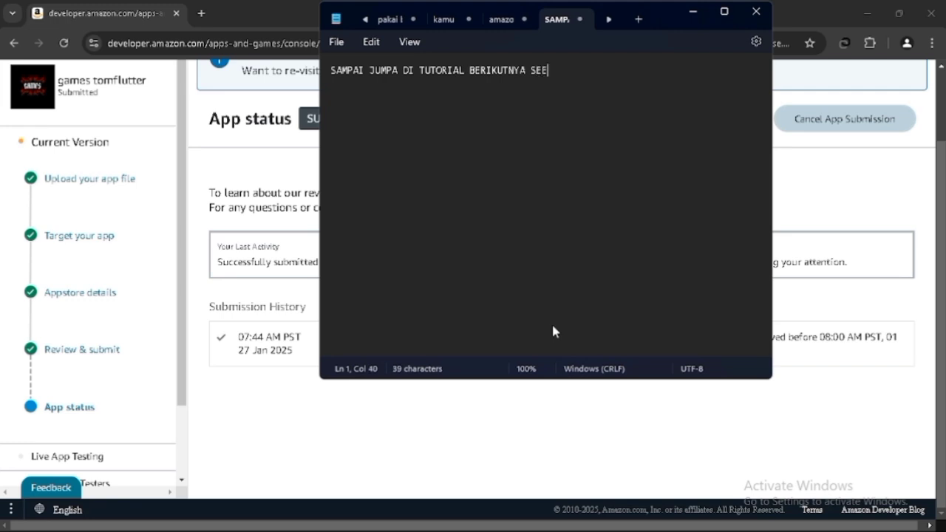
type(" YOU:)")
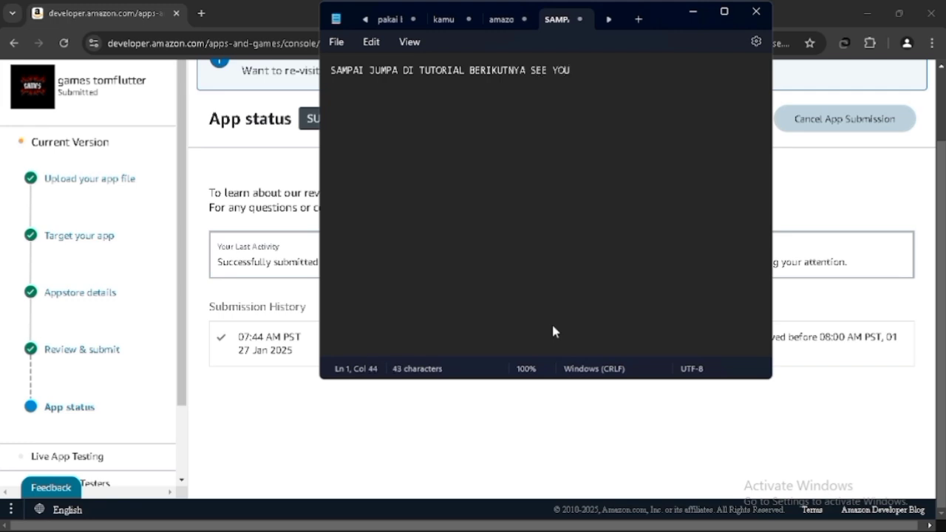